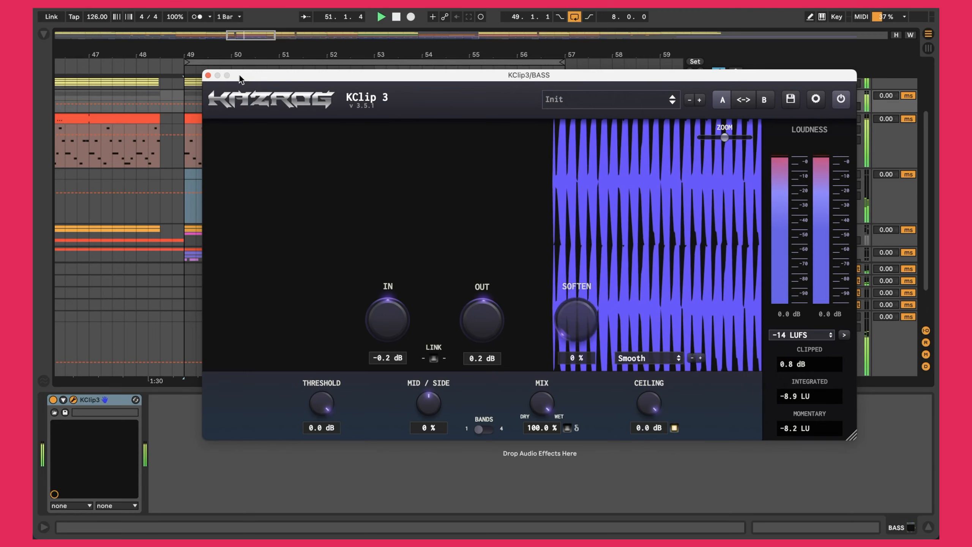
# - Close the KClip 3 window and look through the DRUMS and BASS groups and the tracks inside the MELO group
pyautogui.click(208, 76)
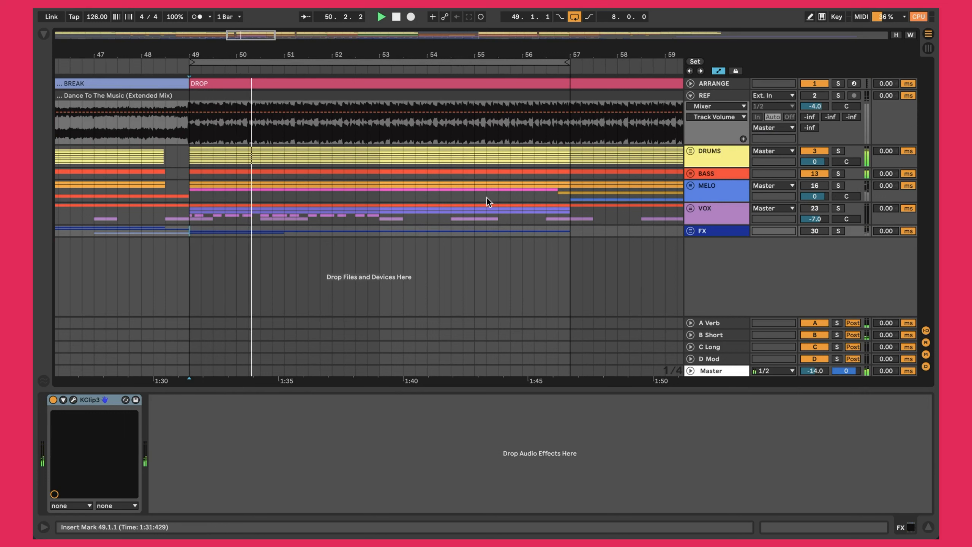
pyautogui.click(726, 161)
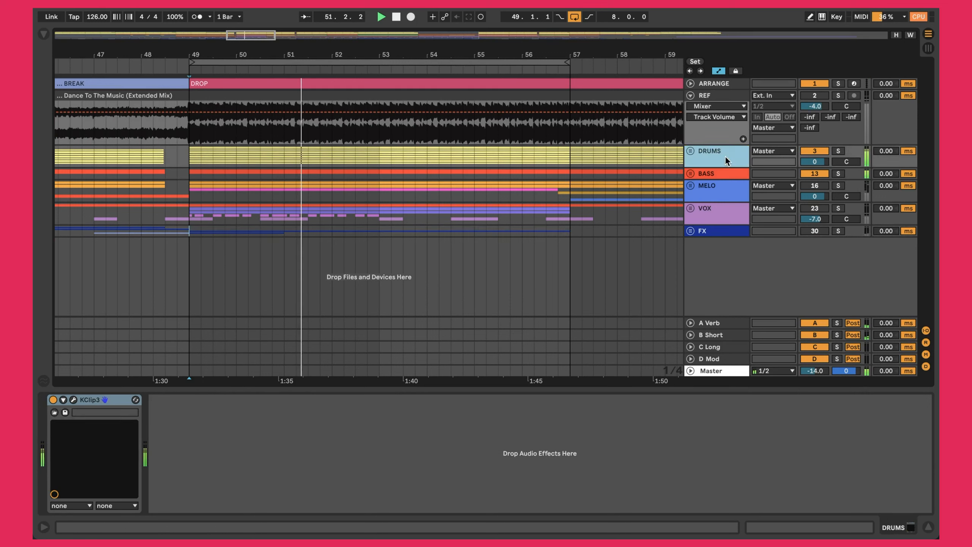
pyautogui.click(727, 175)
pyautogui.click(690, 185)
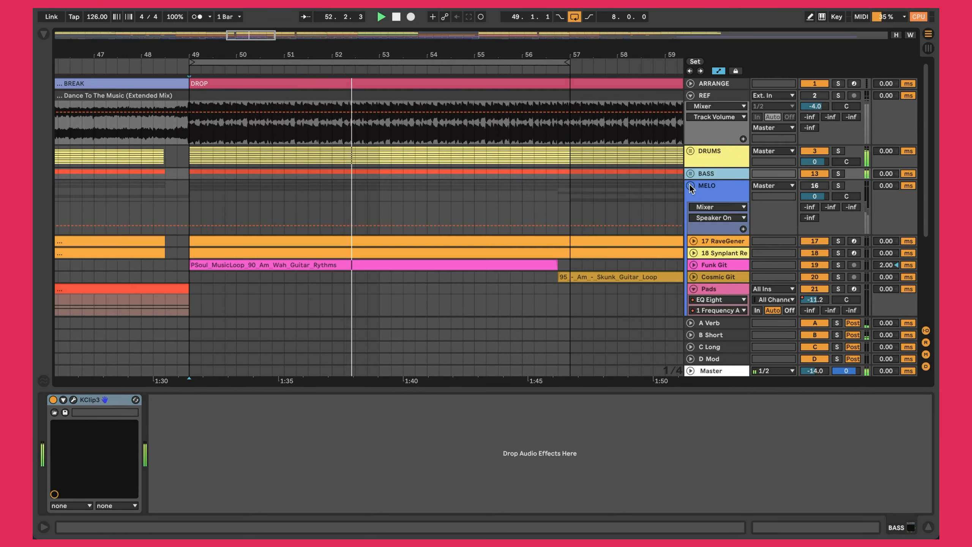
pyautogui.scroll(-5, 709, 208)
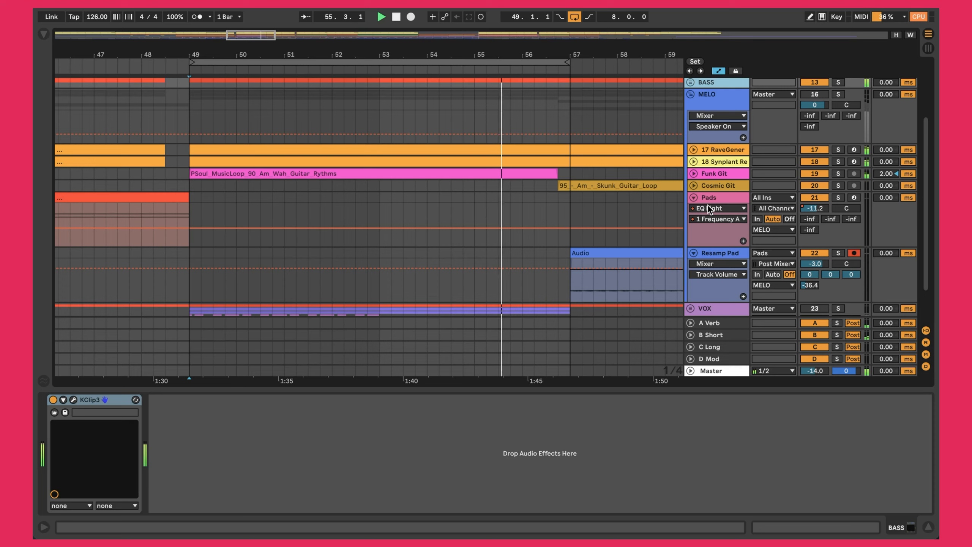
pyautogui.scroll(5, 709, 209)
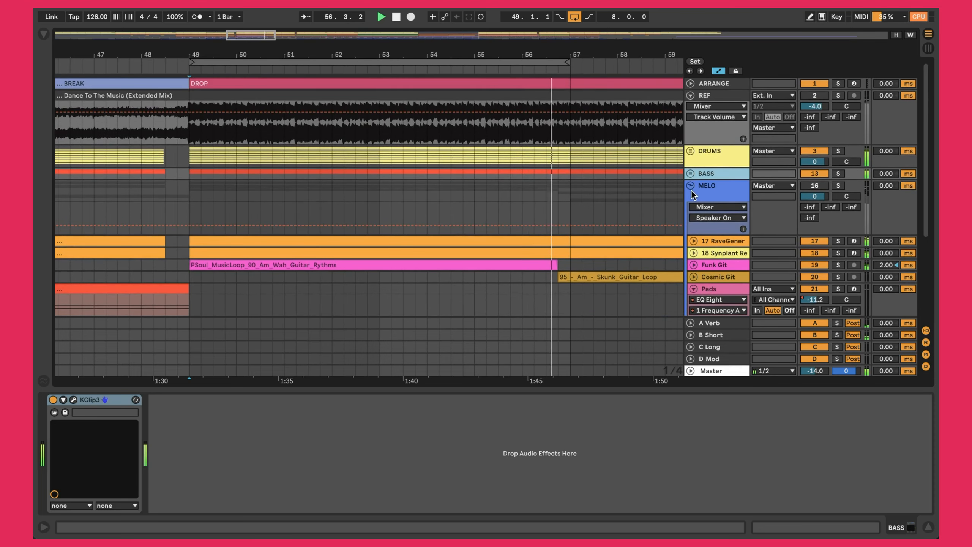
pyautogui.click(690, 187)
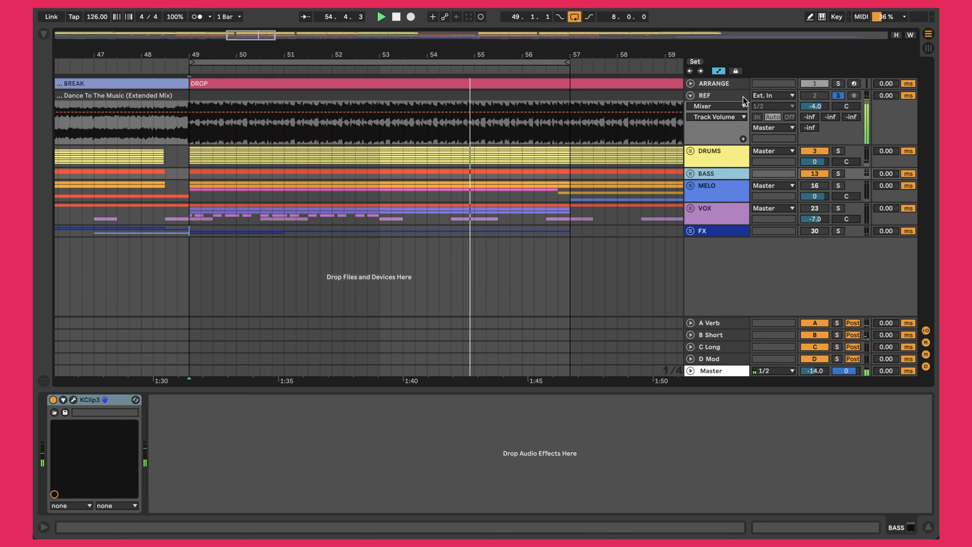
# - Unsolo the REF track and briefly audition the RaveGenerator track in the MELO group on its own
pyautogui.press('s')
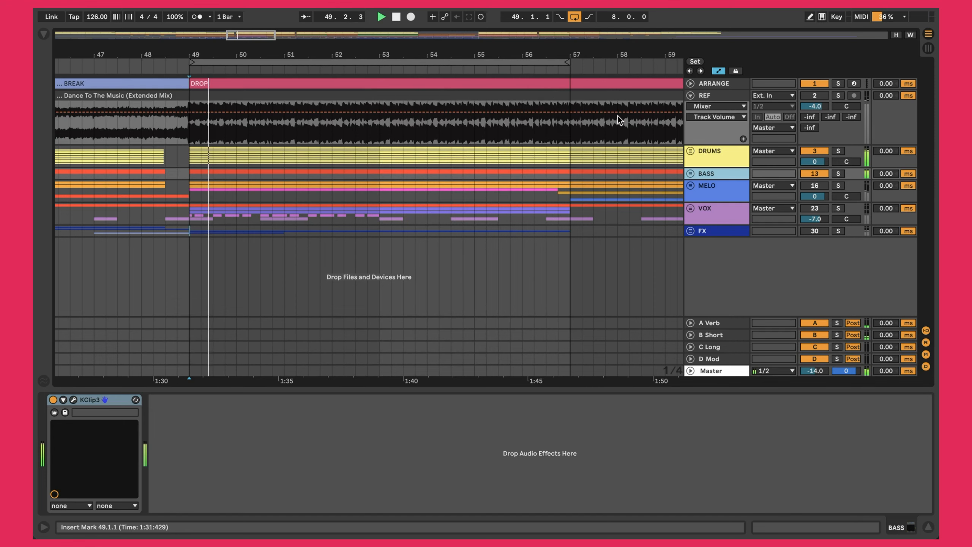
pyautogui.click(691, 186)
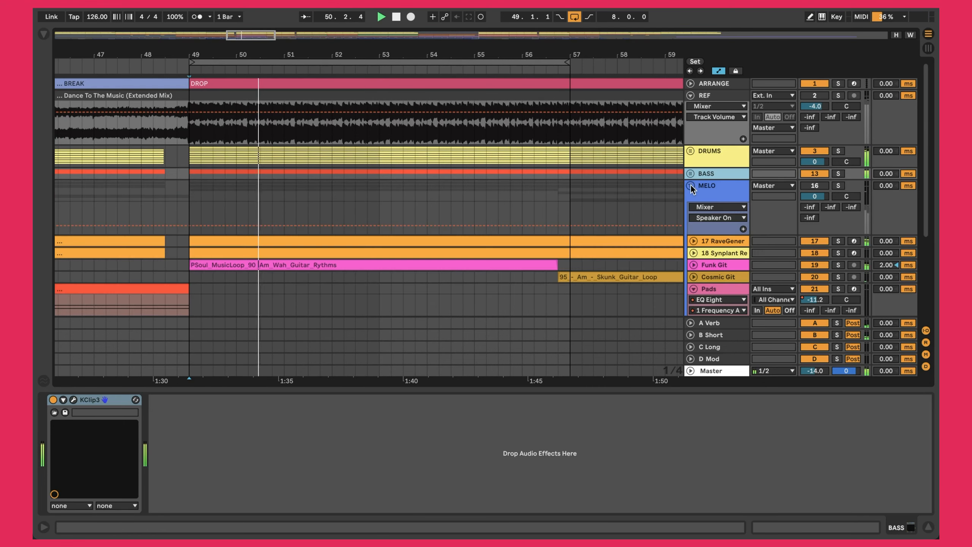
pyautogui.click(712, 196)
pyautogui.scroll(-3, 570, 196)
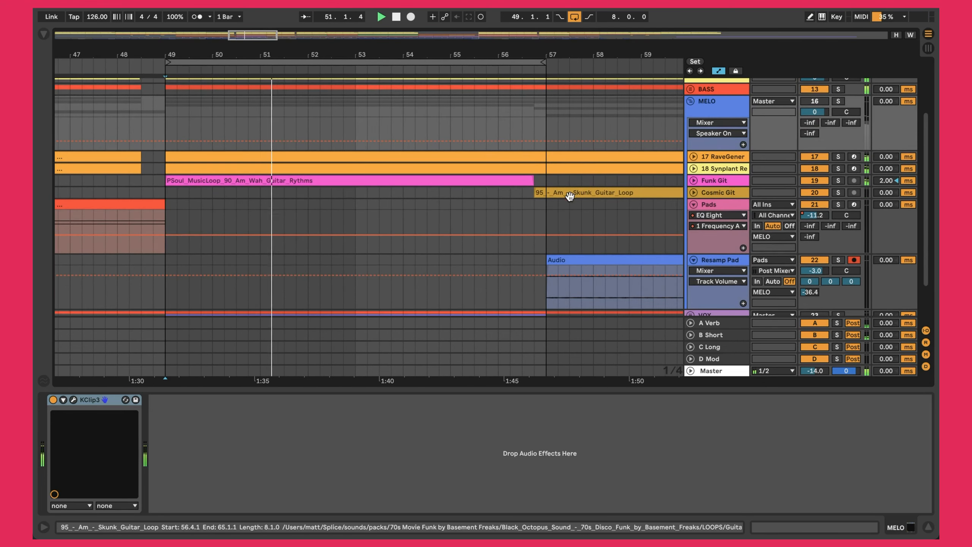
pyautogui.click(693, 156)
pyautogui.click(838, 157)
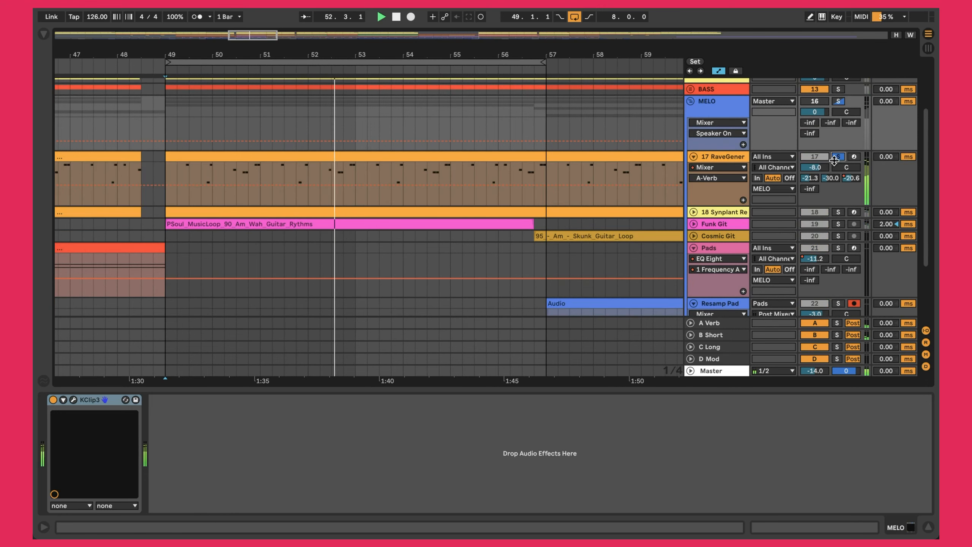
pyautogui.click(837, 157)
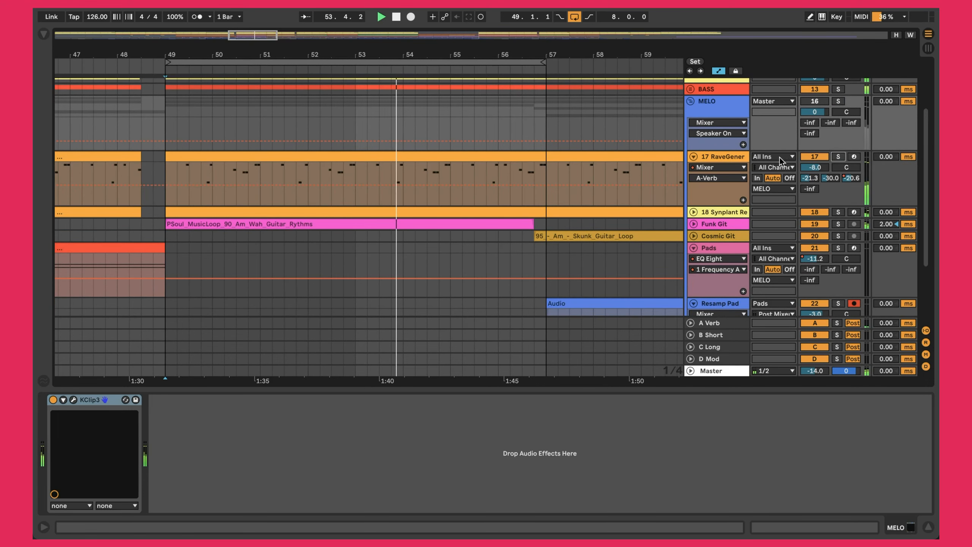
# - Deactivate all tracks in the MELO group, from 17 RaveGenerator to 22 Resamp Pad, and fold the group
pyautogui.click(728, 157)
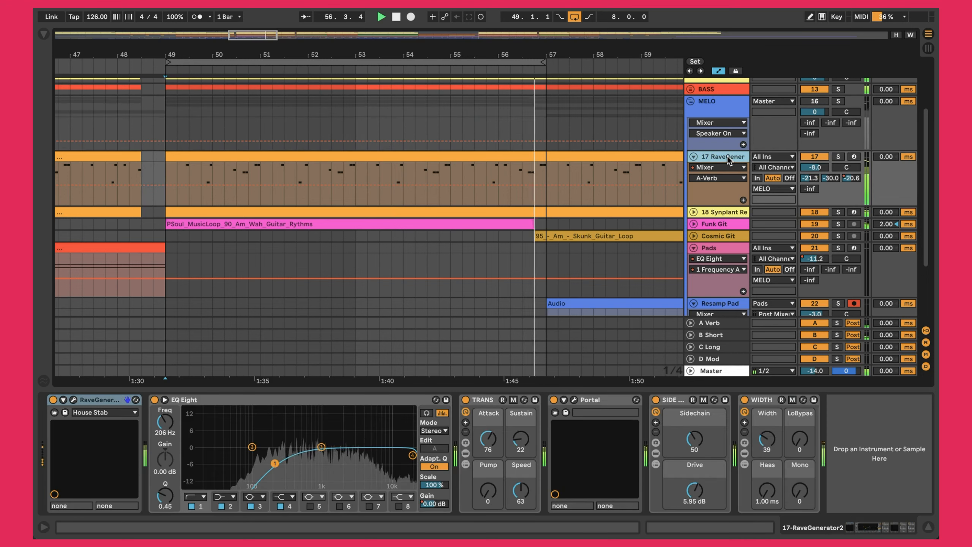
pyautogui.scroll(1, 727, 156)
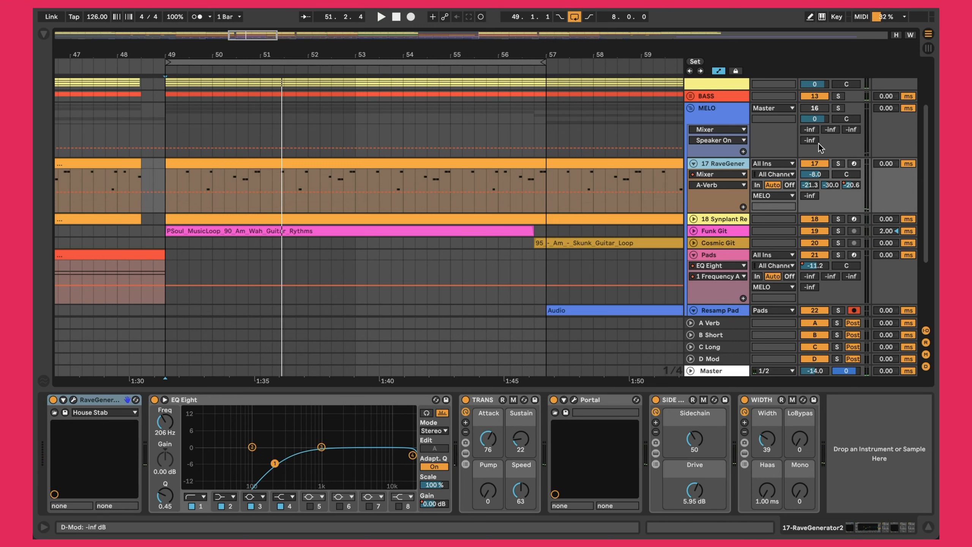
pyautogui.scroll(-5, 724, 161)
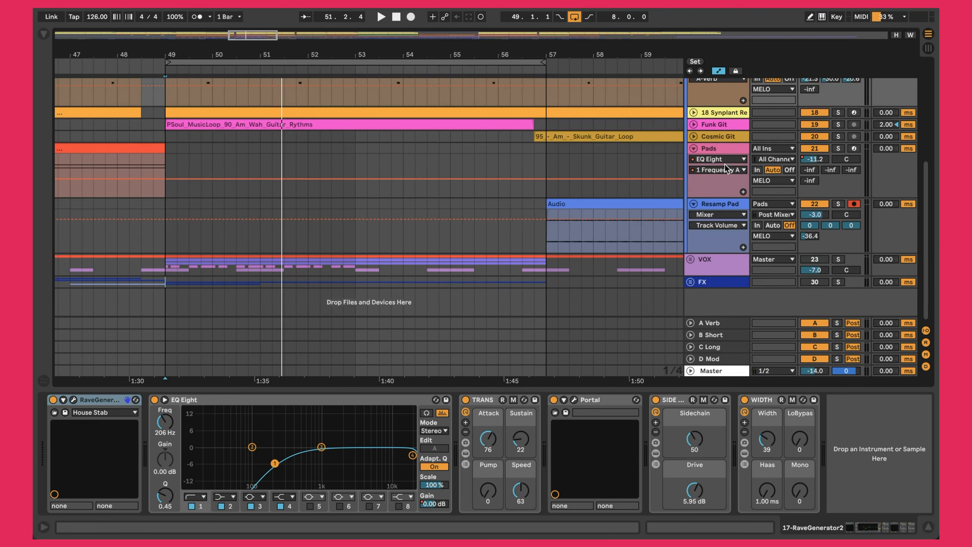
pyautogui.keyDown('shift'); pyautogui.click(734, 207); pyautogui.keyUp('shift')
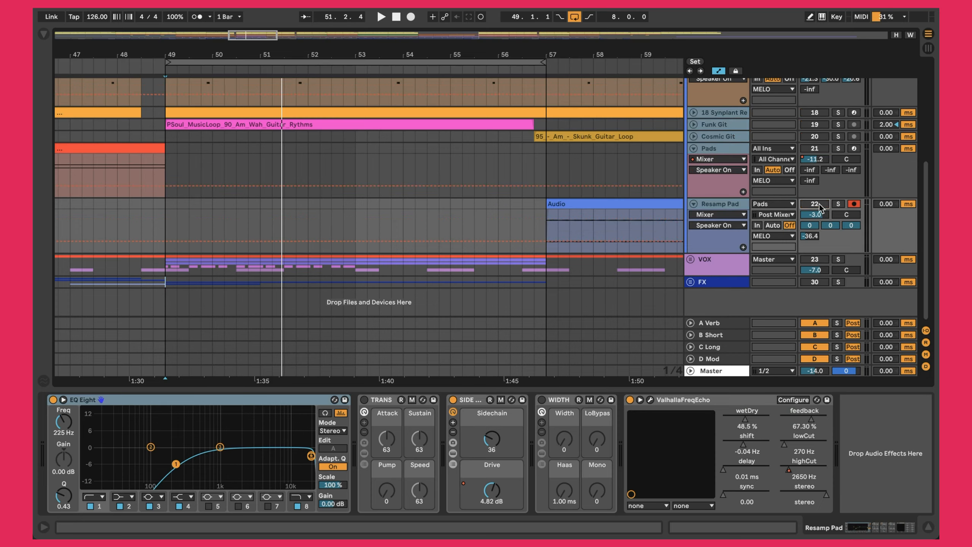
pyautogui.scroll(8, 823, 207)
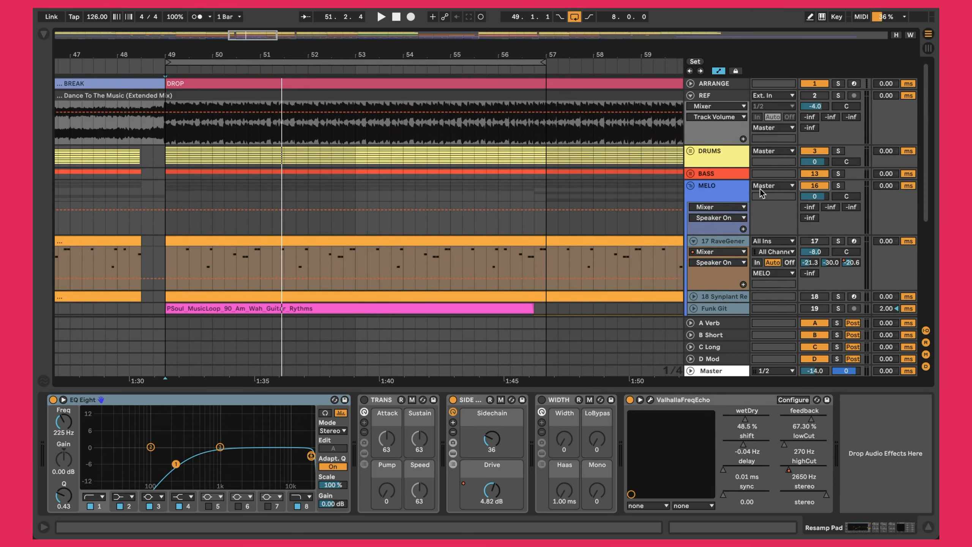
pyautogui.click(689, 186)
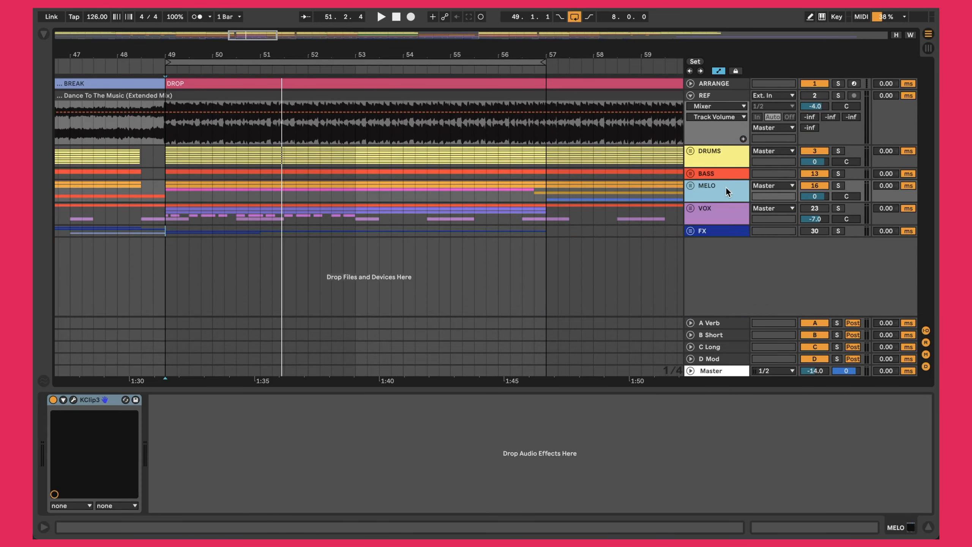
# - Play the drop from 49.1.1 without the melodic tracks and unfold the MELO group
pyautogui.click(178, 251)
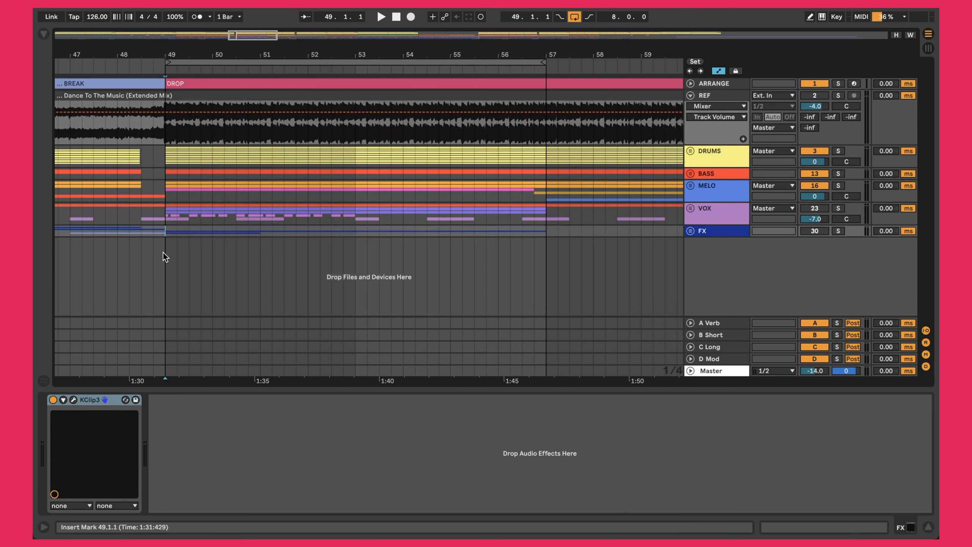
pyautogui.press('space')
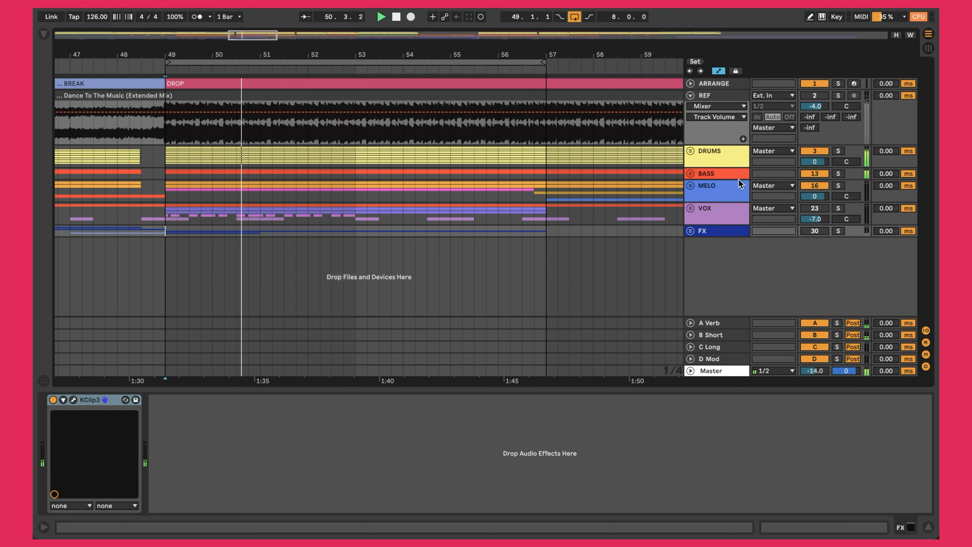
pyautogui.click(691, 186)
pyautogui.click(690, 185)
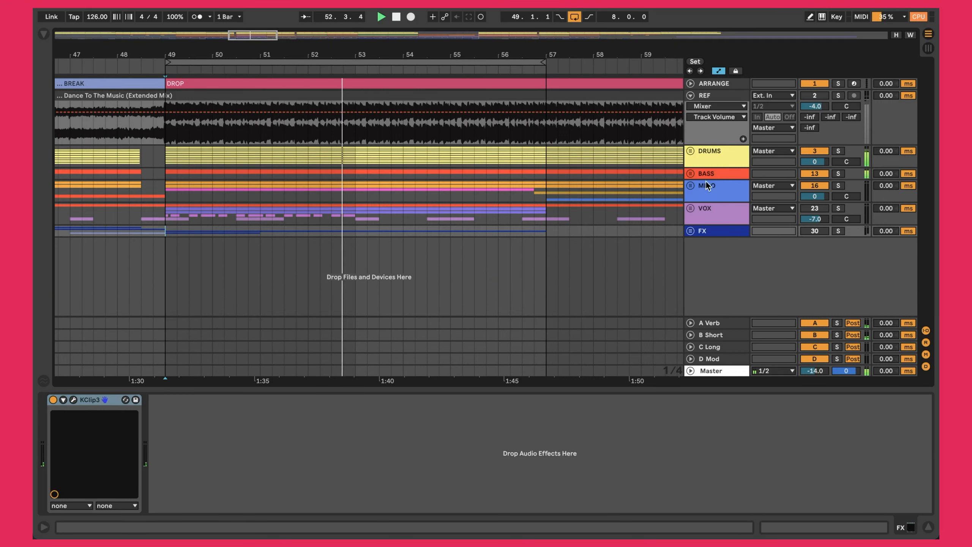
pyautogui.click(689, 186)
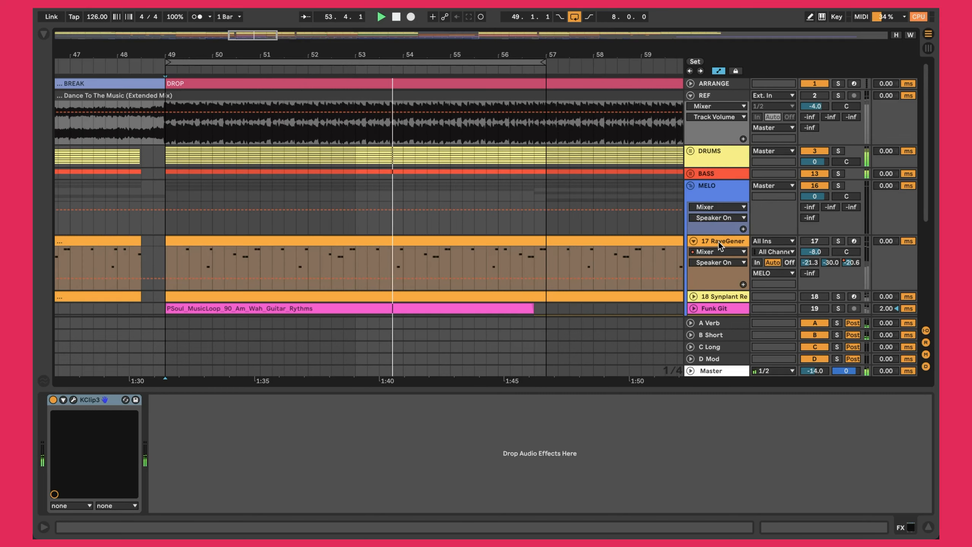
pyautogui.scroll(-2, 718, 241)
pyautogui.scroll(2, 718, 241)
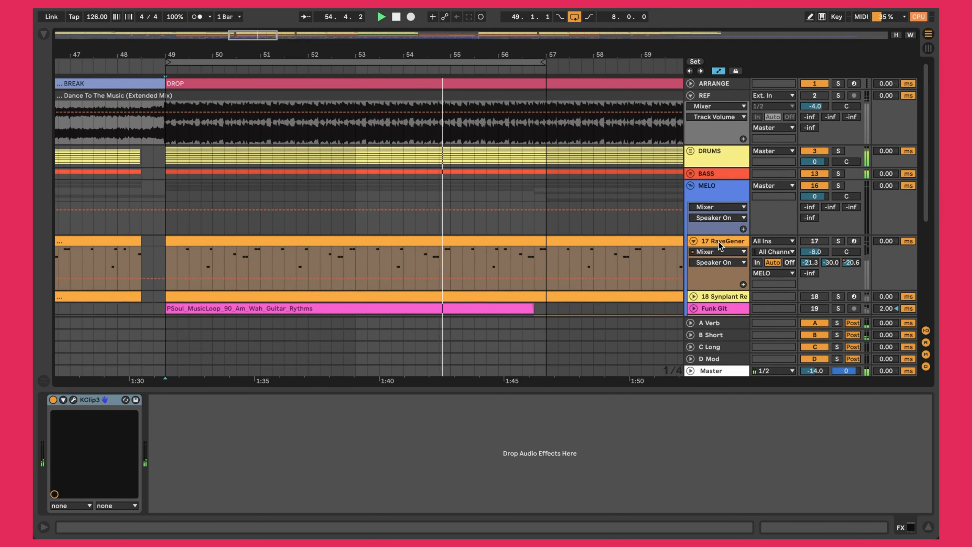
# - Solo the REF track to listen to the reference song, and unsolo it to return to the mix
pyautogui.click(296, 90)
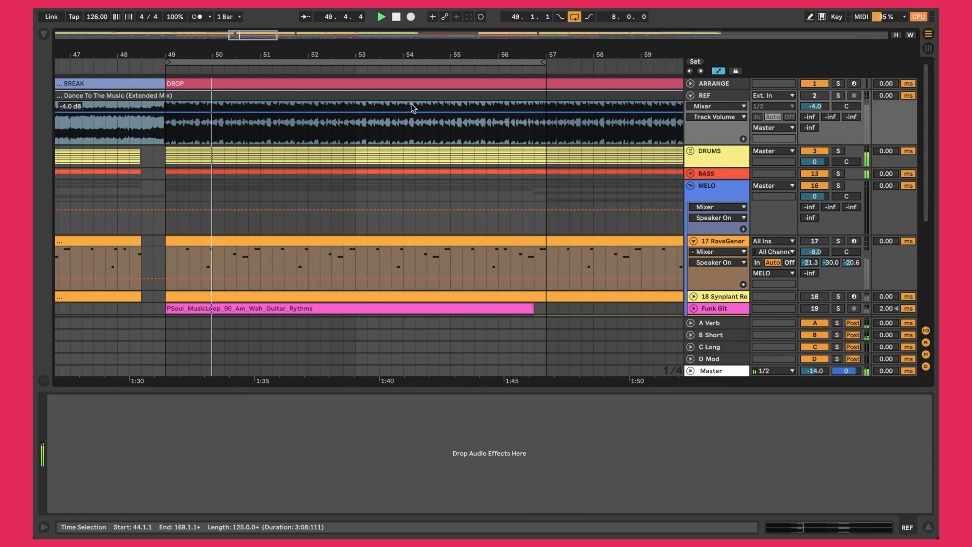
pyautogui.click(839, 98)
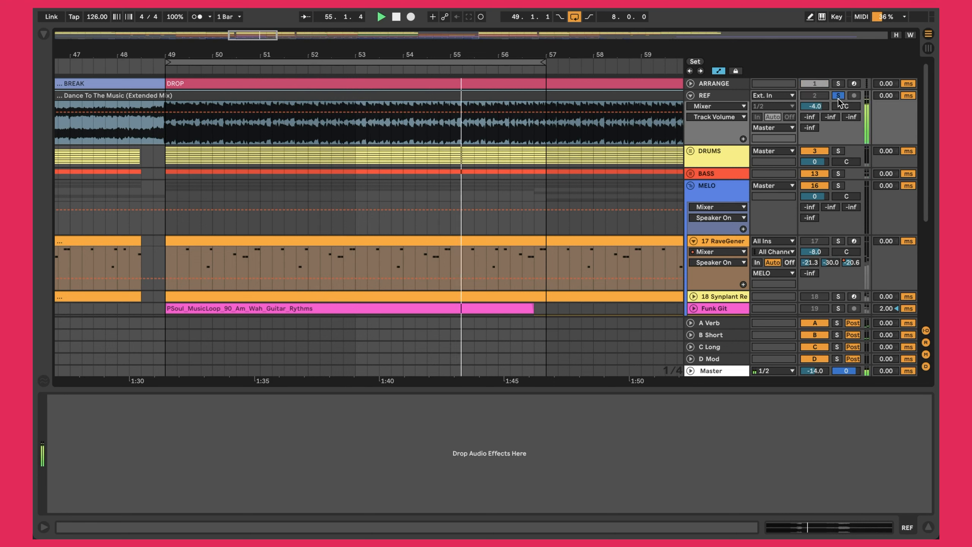
pyautogui.click(837, 98)
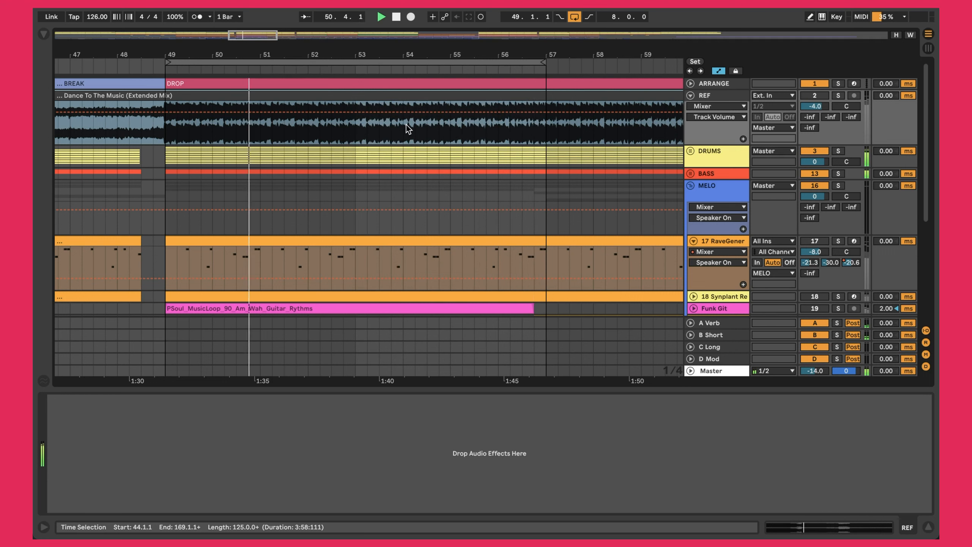
# - Activate the RaveGenerator track and view the MIDI notes of its clip starting at bar 49
pyautogui.click(815, 240)
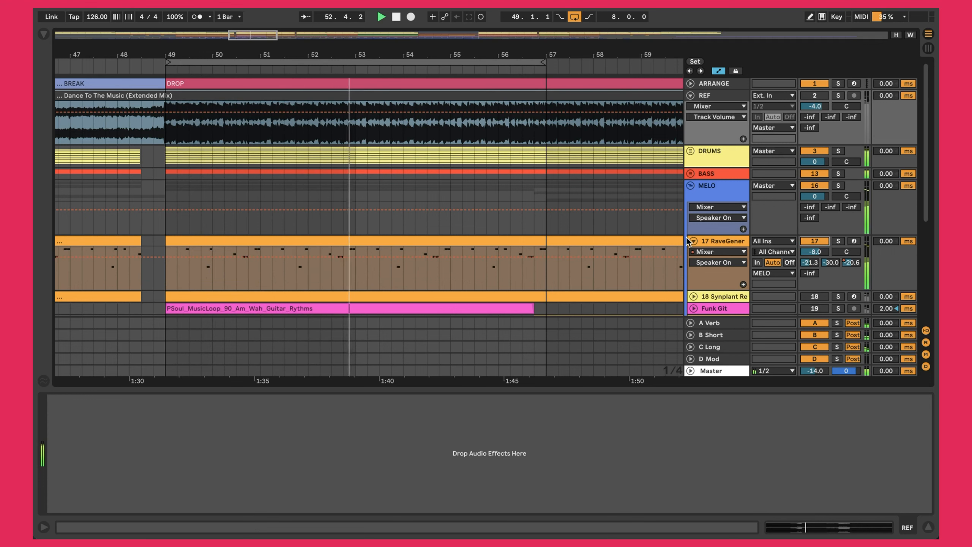
pyautogui.doubleClick(407, 240)
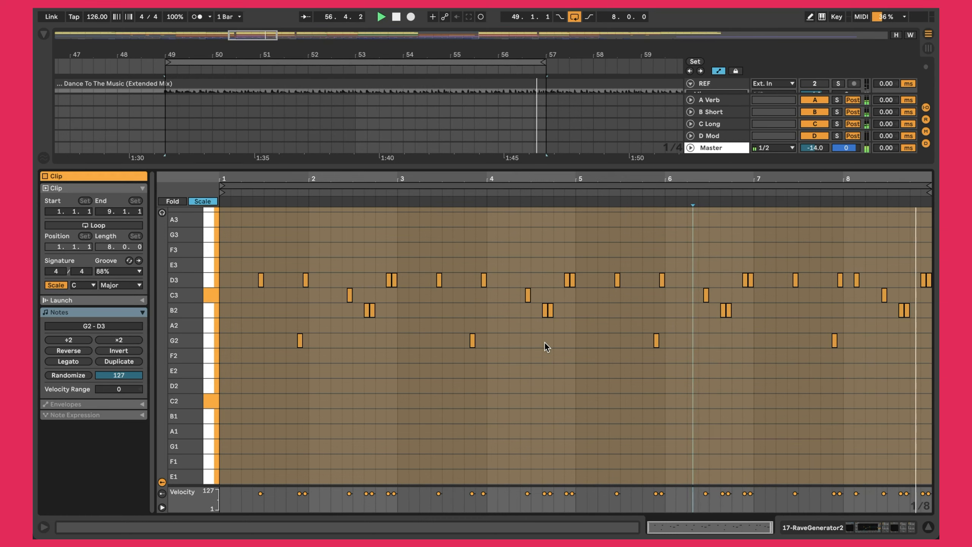
pyautogui.hotkey('shift', 'Tab')
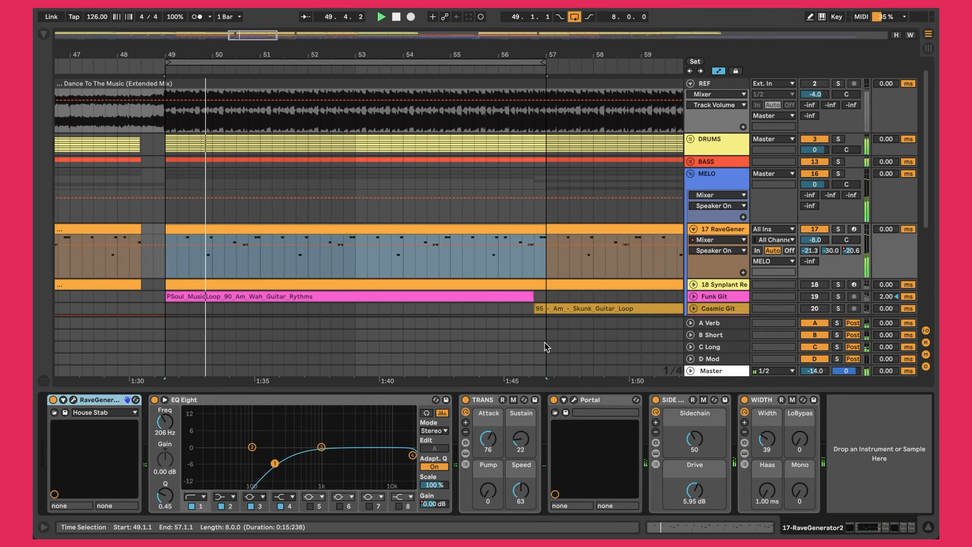
# - Open the RaveGenerator2 instrument window to examine its layered House Stab sounds, and close it
pyautogui.click(74, 400)
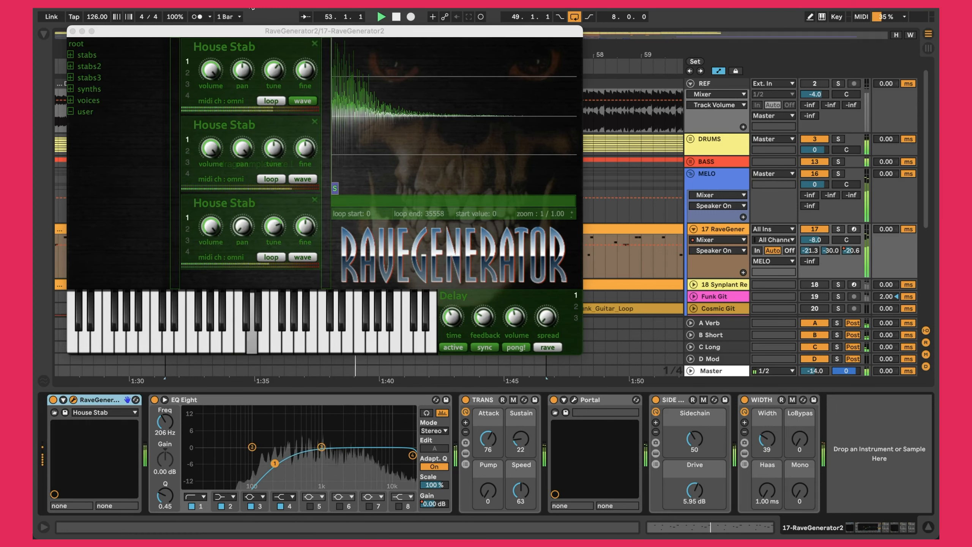
pyautogui.moveTo(191, 31); pyautogui.dragTo(260, 47)
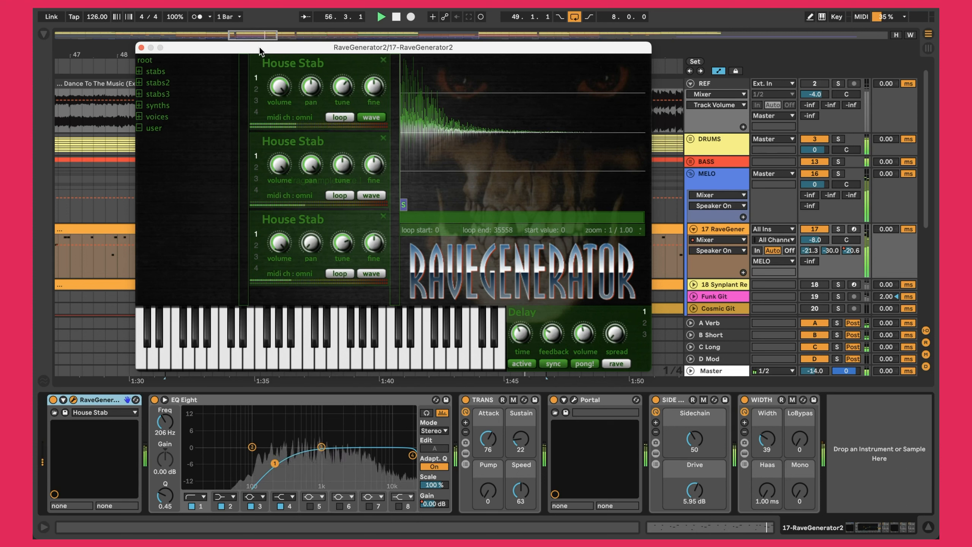
pyautogui.click(141, 47)
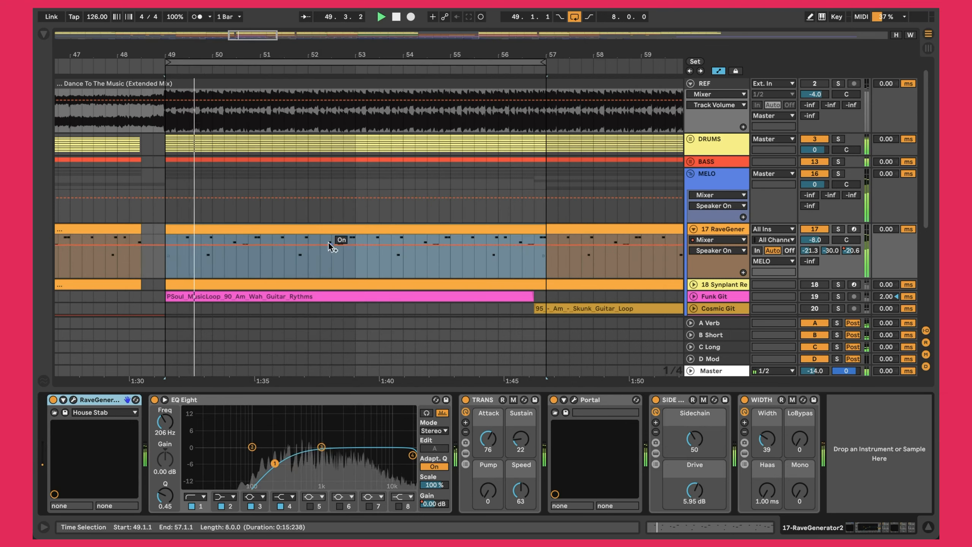
# - Review the RaveGenerator clip's notes once more and select the EQ Eight in the track's device chain
pyautogui.doubleClick(325, 229)
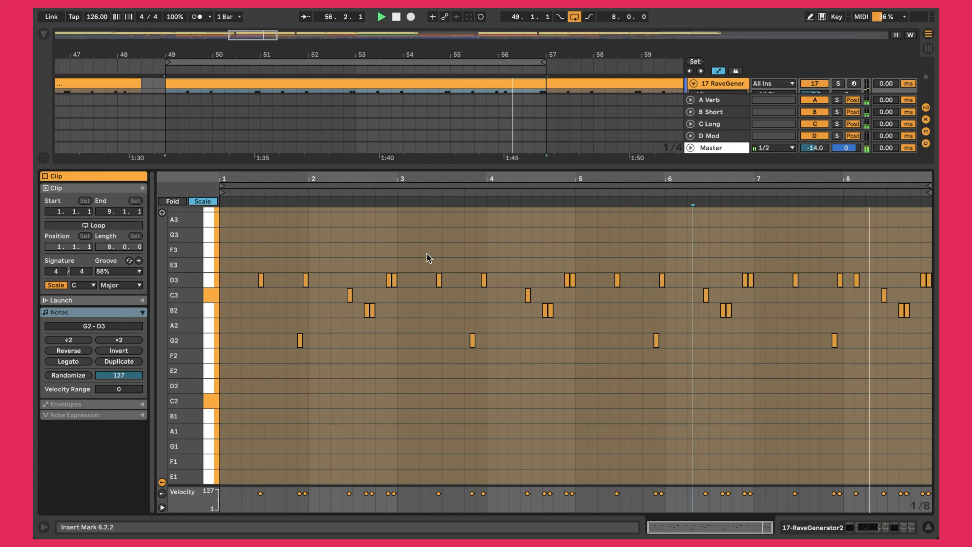
pyautogui.hotkey('shift', 'Tab')
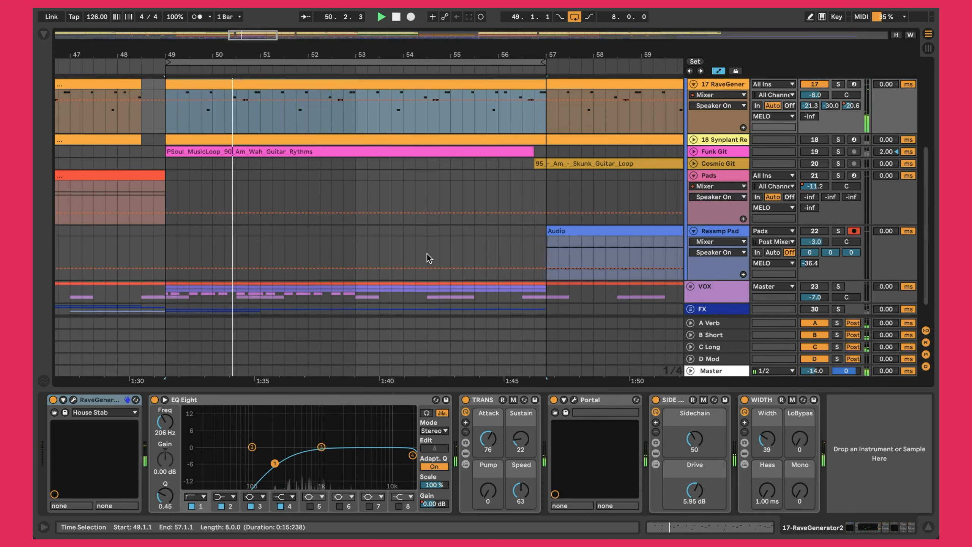
pyautogui.scroll(1, 427, 254)
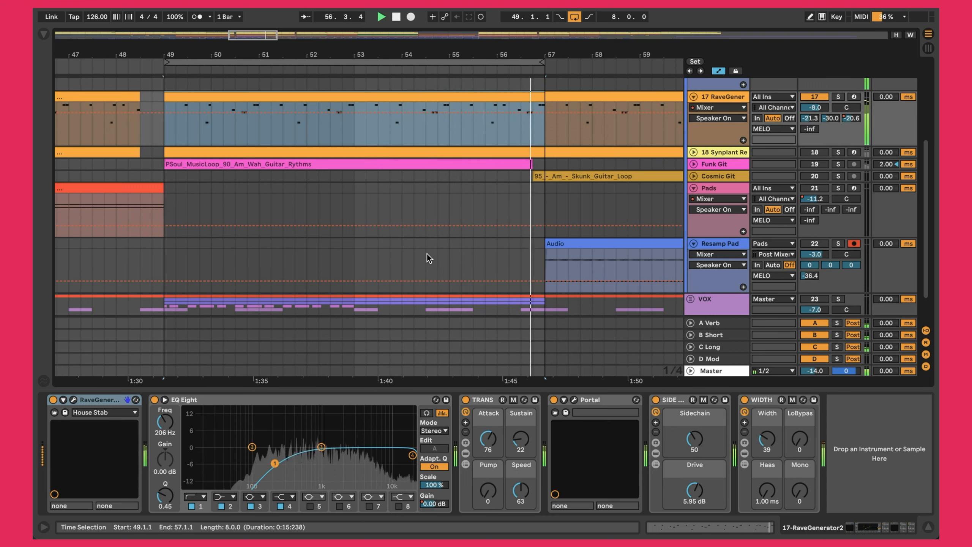
pyautogui.click(269, 398)
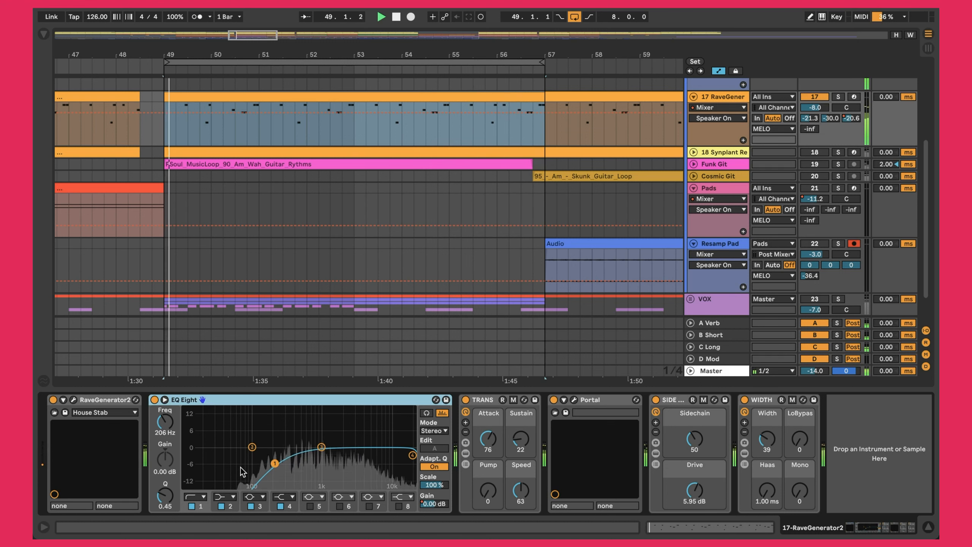
# - Review the TRANS rack, audition Portal's Pitched and Glitched preset at 100% dry/wet, and return the mix to its low setting
pyautogui.click(485, 401)
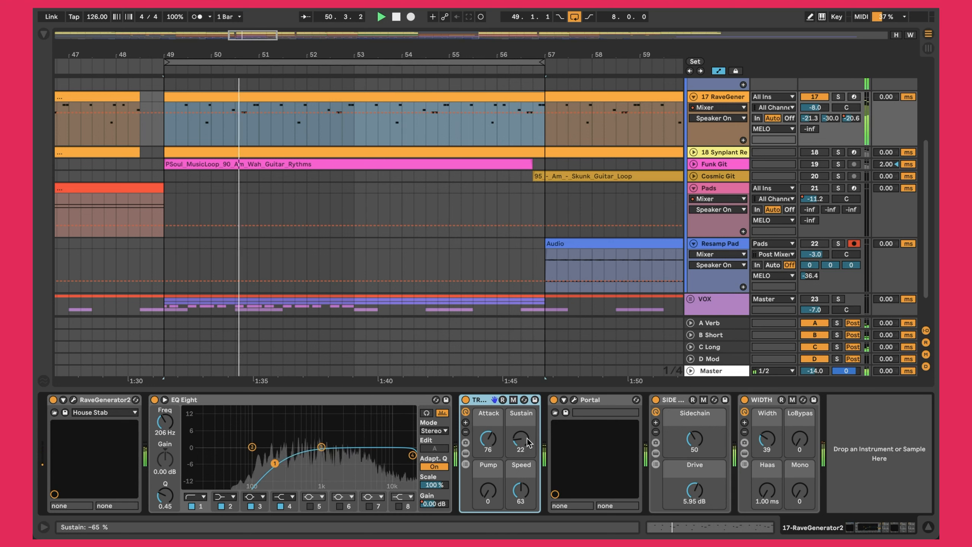
pyautogui.click(574, 400)
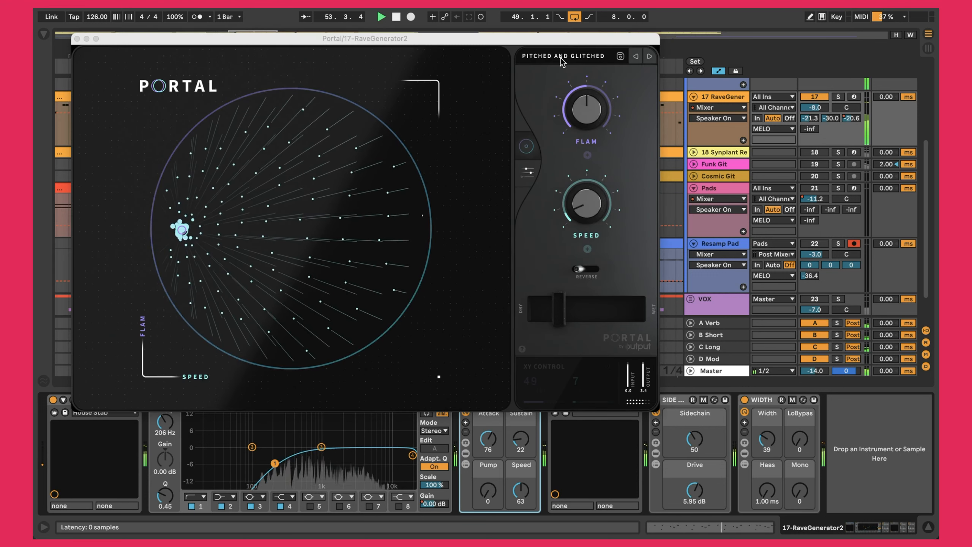
pyautogui.moveTo(559, 308); pyautogui.dragTo(679, 311)
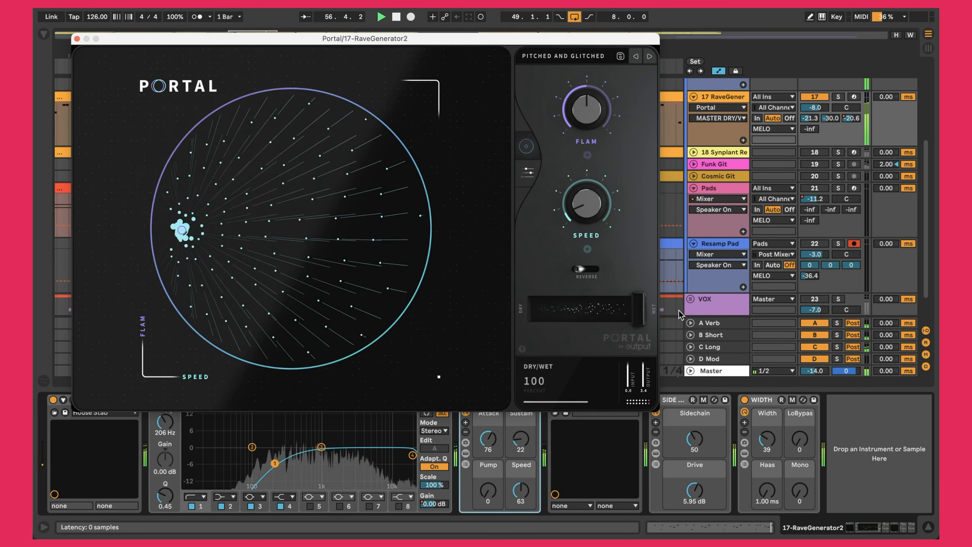
pyautogui.moveTo(679, 310); pyautogui.dragTo(566, 317)
pyautogui.click(77, 39)
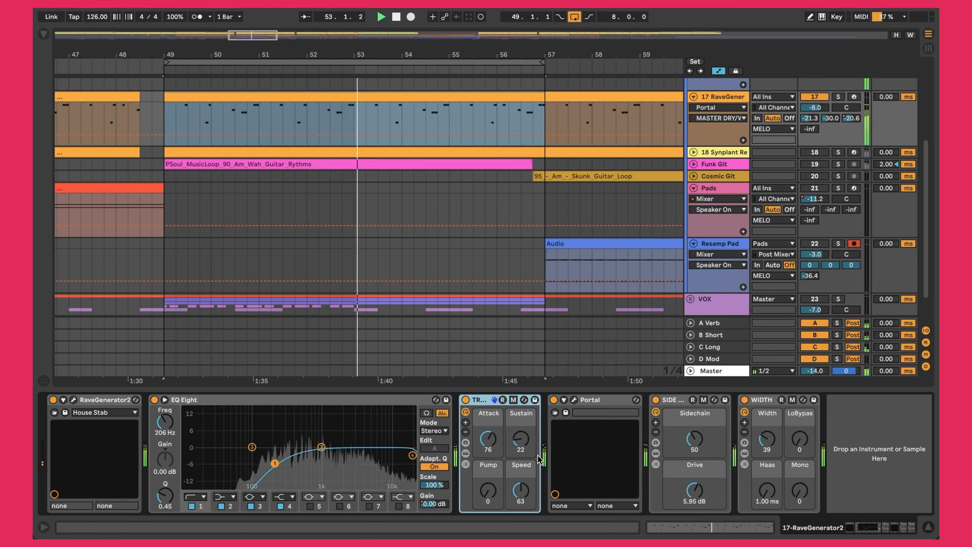
# - Examine the Drive control of the sidechain and saturation rack and the Width control of the WIDTH rack
pyautogui.click(678, 401)
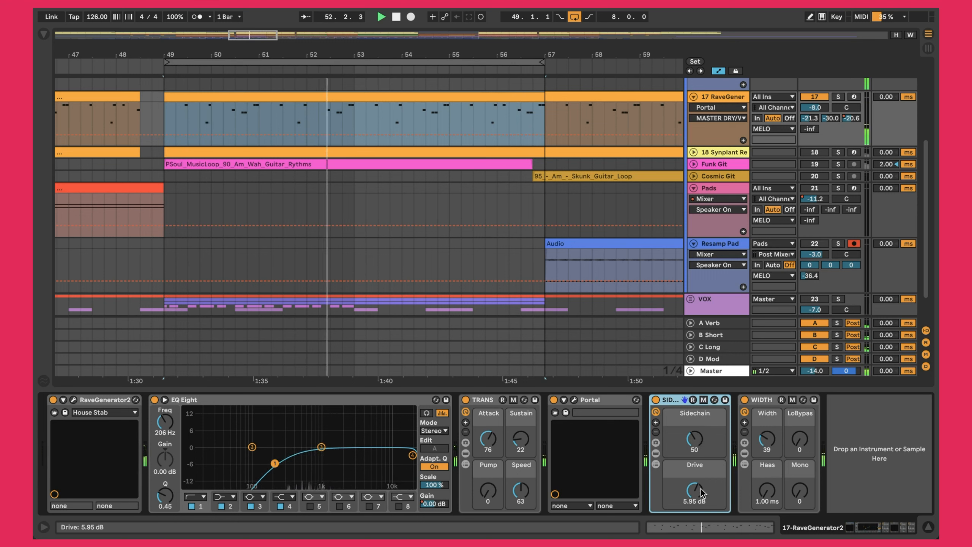
pyautogui.click(702, 492)
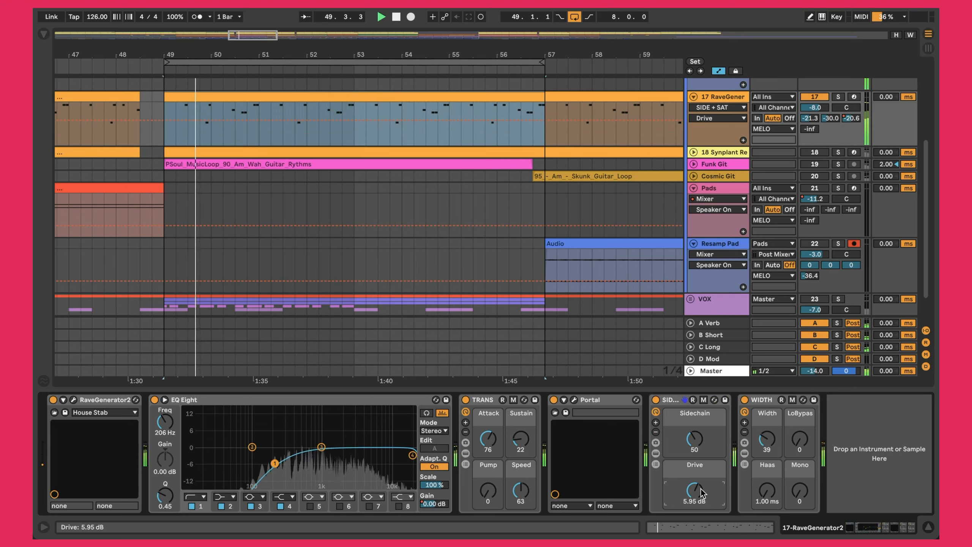
pyautogui.click(763, 403)
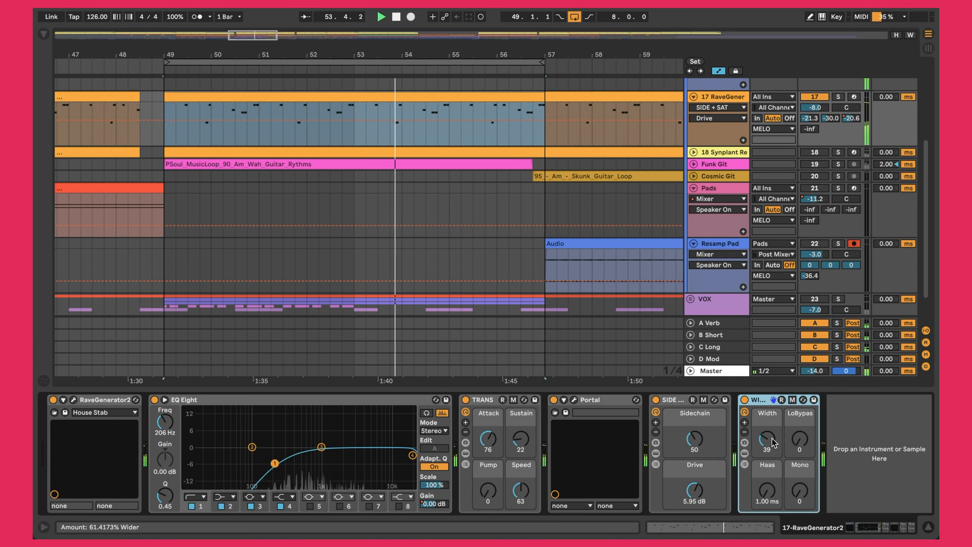
# - Unfold and activate the Synplant Resonator track, try its volume at 1.6 dB, and undo that volume change
pyautogui.click(693, 152)
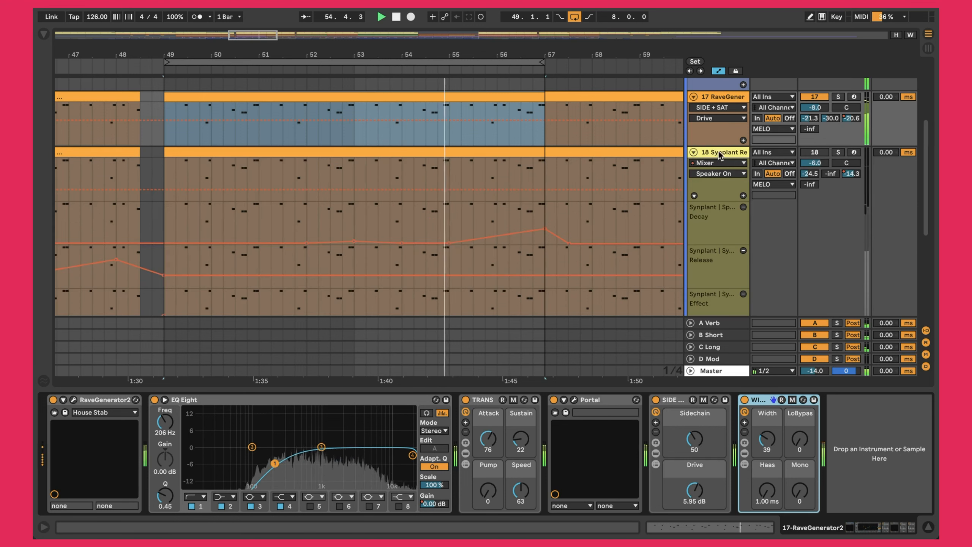
pyautogui.click(719, 152)
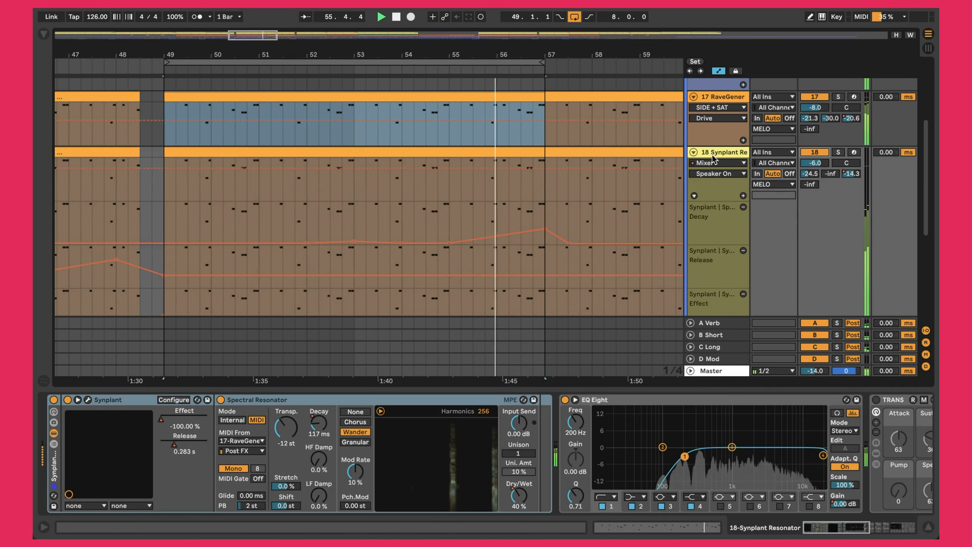
pyautogui.moveTo(814, 163); pyautogui.dragTo(814, 143)
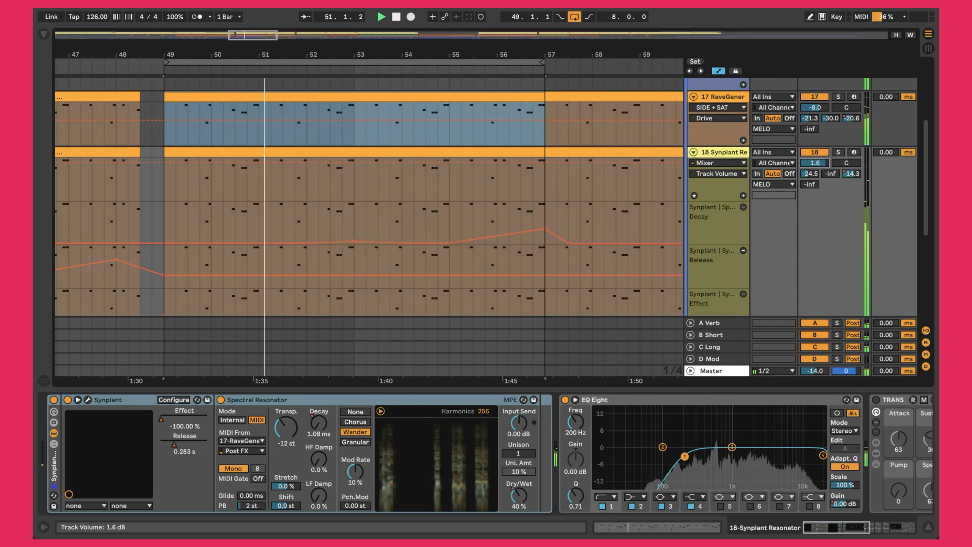
pyautogui.press('super+z')
pyautogui.click(711, 152)
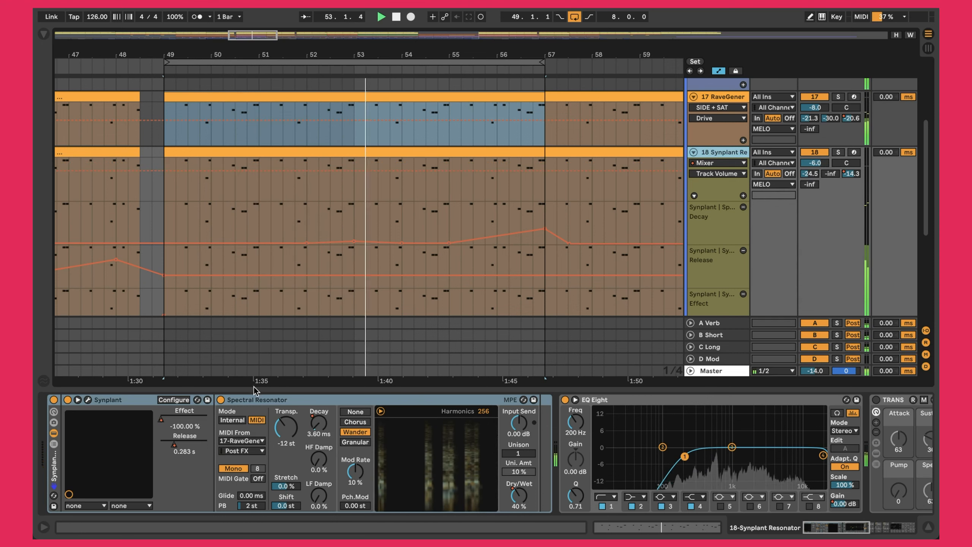
# - Open the Synplant instrument on the Synplant Resonator track, view its Genopatch page, and close the window
pyautogui.click(88, 401)
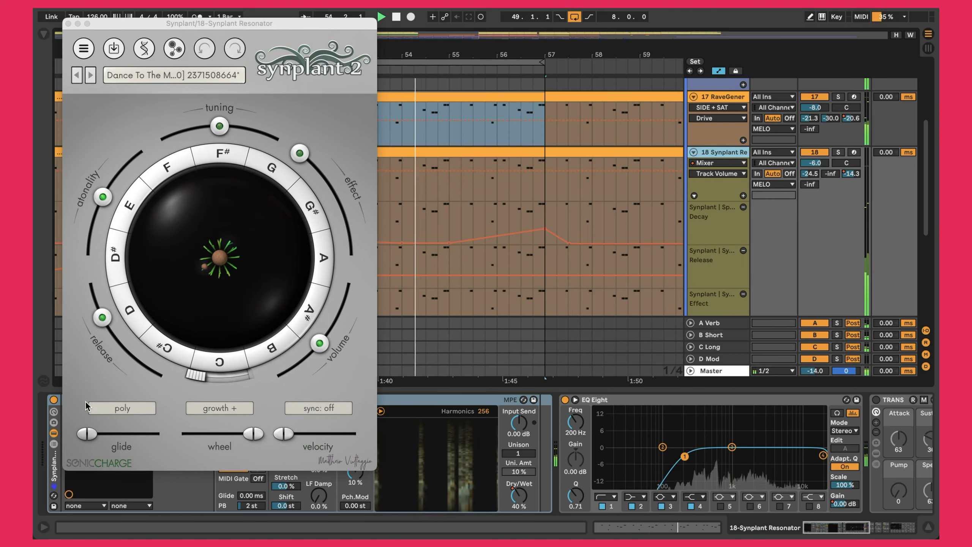
pyautogui.click(174, 55)
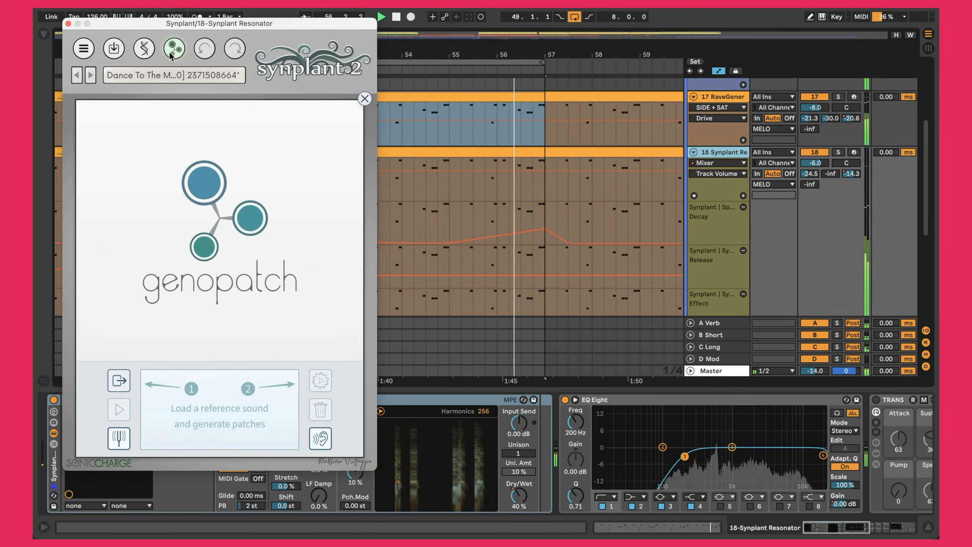
pyautogui.click(69, 25)
# - Play the soloed REF track from bar 43 in the break to hear the reference sound, and unsolo it
pyautogui.scroll(5, 307, 142)
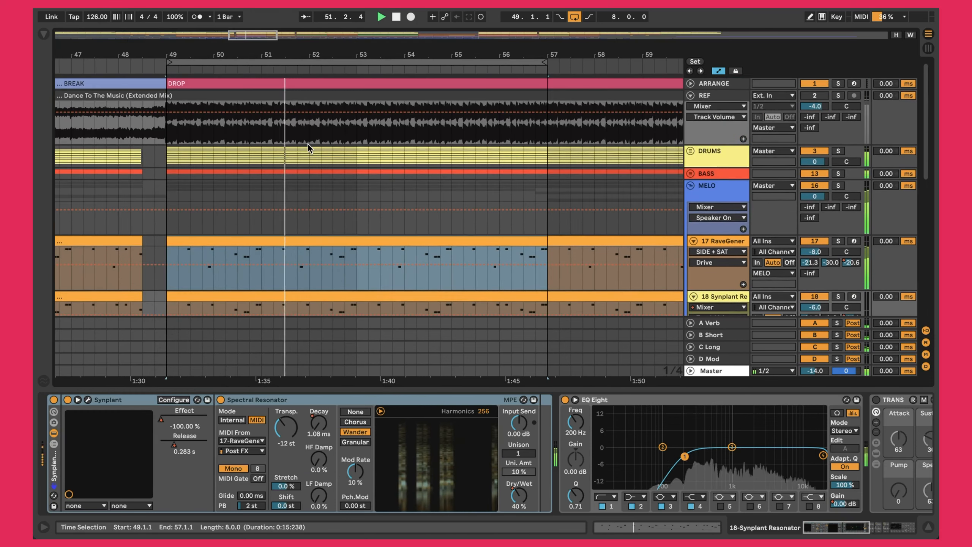
pyautogui.moveTo(237, 54); pyautogui.dragTo(237, 24)
pyautogui.moveTo(174, 49); pyautogui.dragTo(173, 86)
pyautogui.click(177, 128)
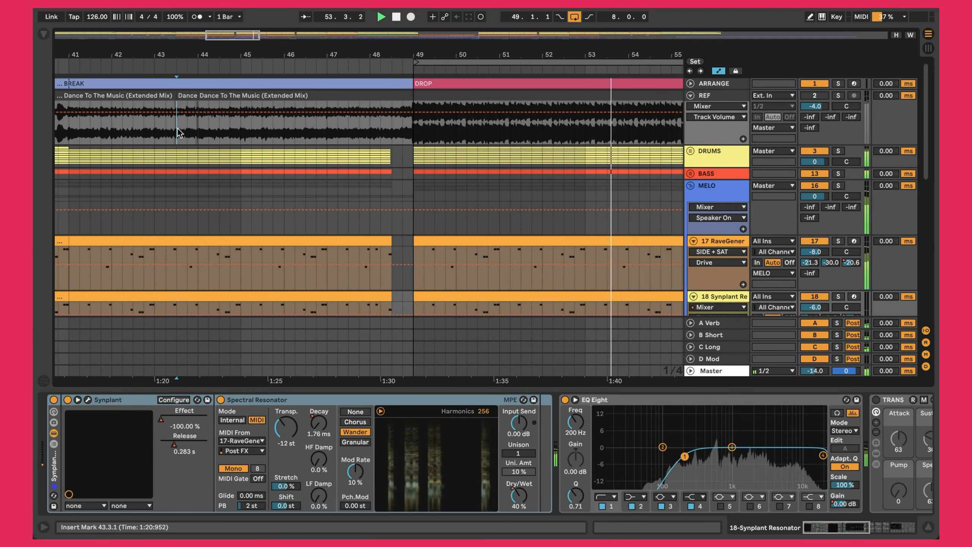
pyautogui.press('space')
pyautogui.click(838, 96)
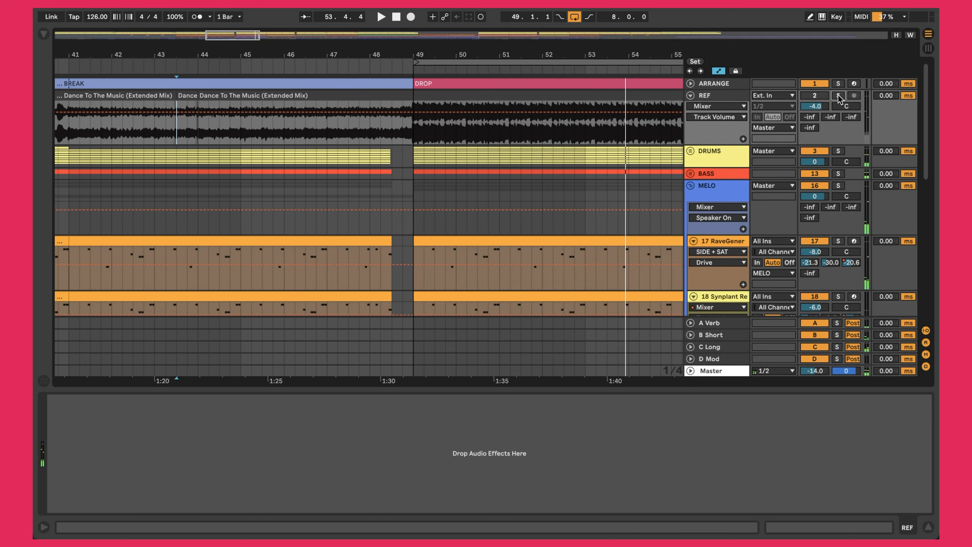
pyautogui.press('space')
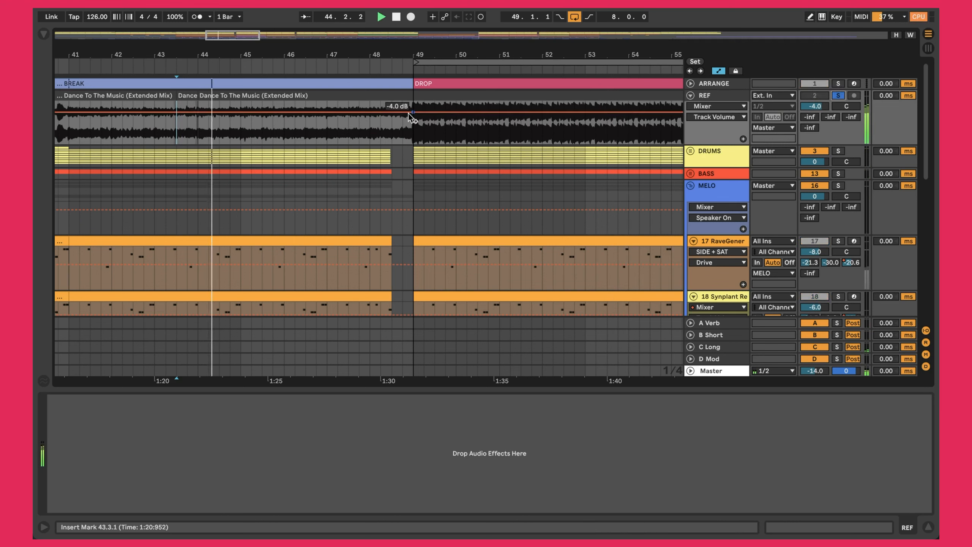
pyautogui.click(838, 96)
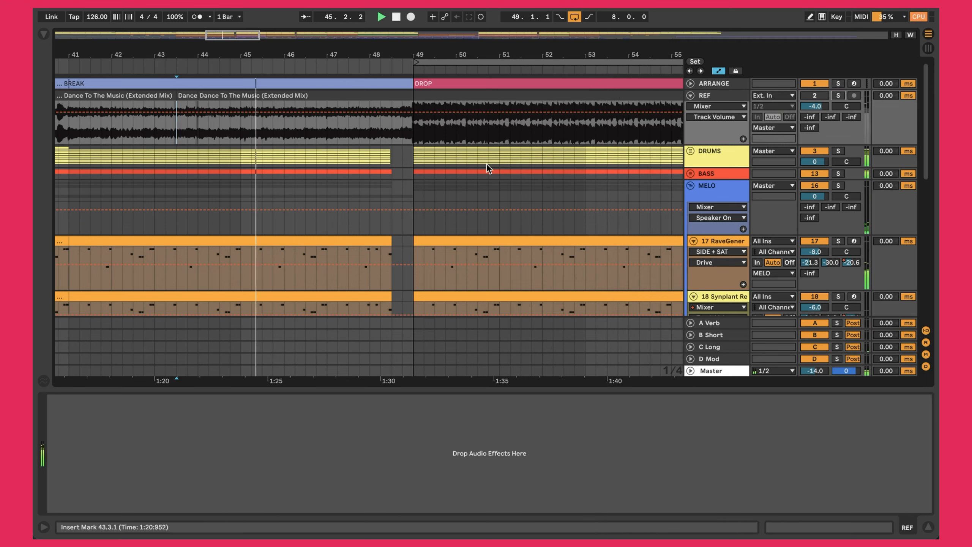
# - Review the Synplant Resonator track's clips and automation, and reopen its Synplant instrument to examine the patch controls
pyautogui.moveTo(397, 49); pyautogui.dragTo(397, 31)
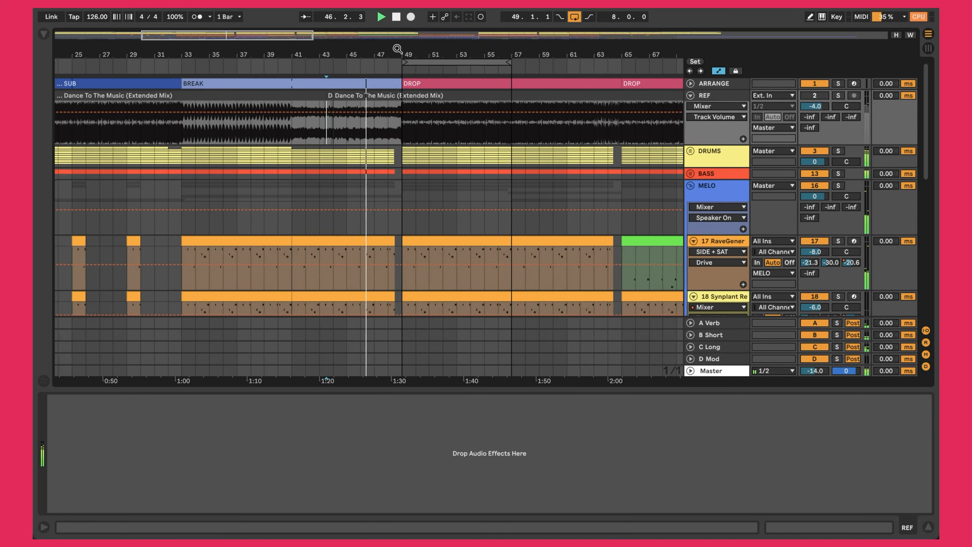
pyautogui.scroll(-5, 481, 167)
pyautogui.hscroll(5, 481, 167)
pyautogui.scroll(5, 482, 167)
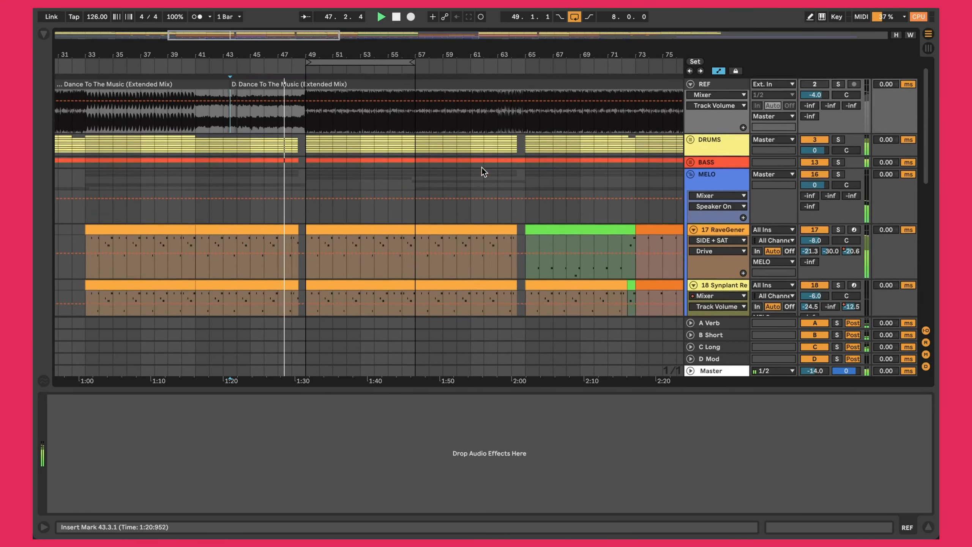
pyautogui.scroll(-3, 742, 210)
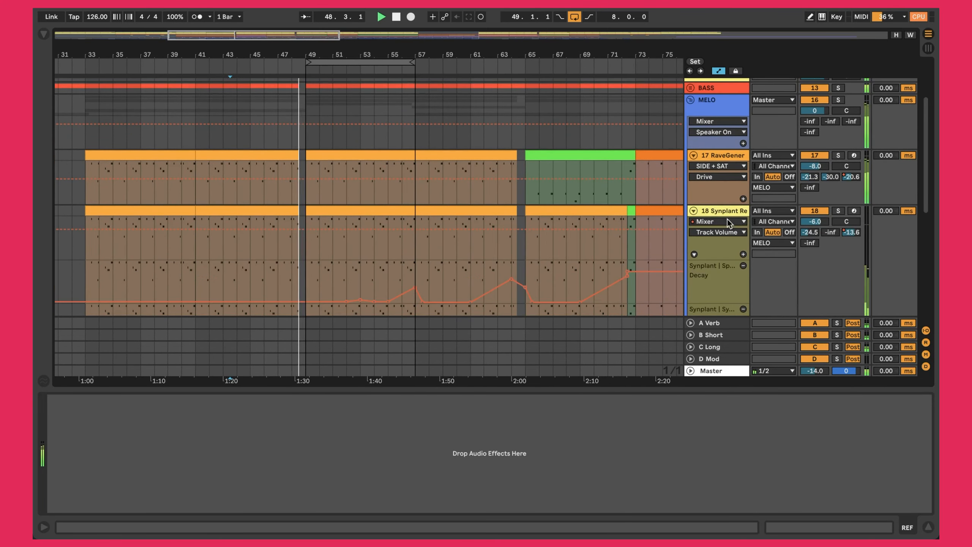
pyautogui.click(719, 210)
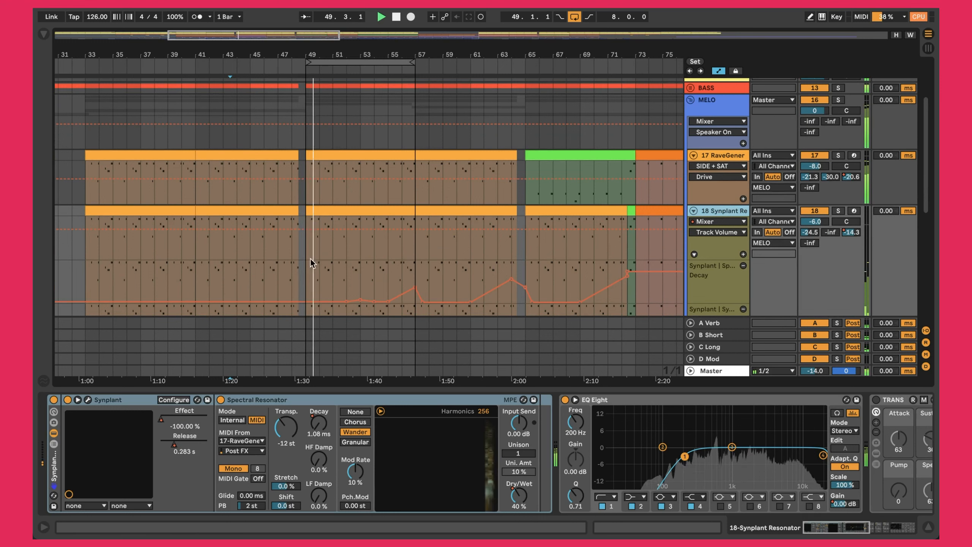
pyautogui.click(89, 400)
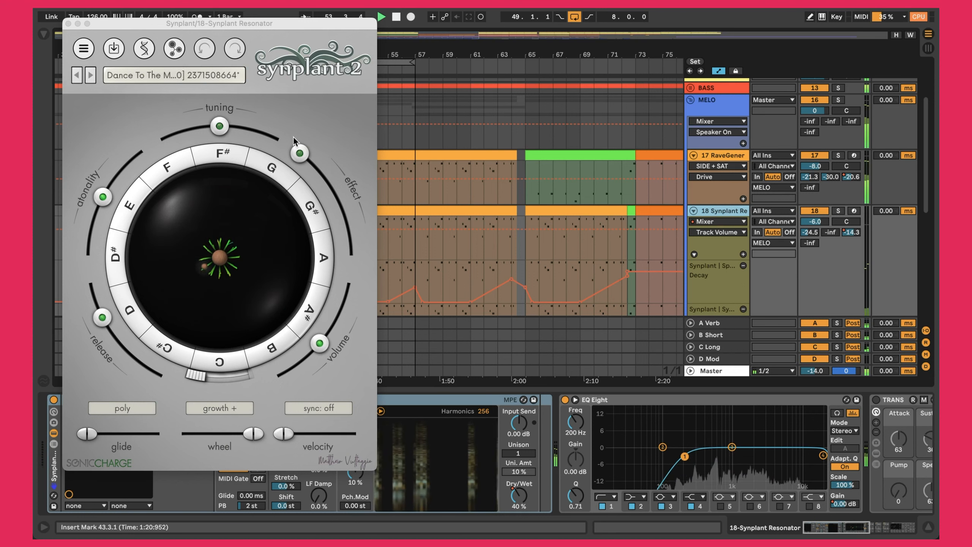
pyautogui.click(68, 24)
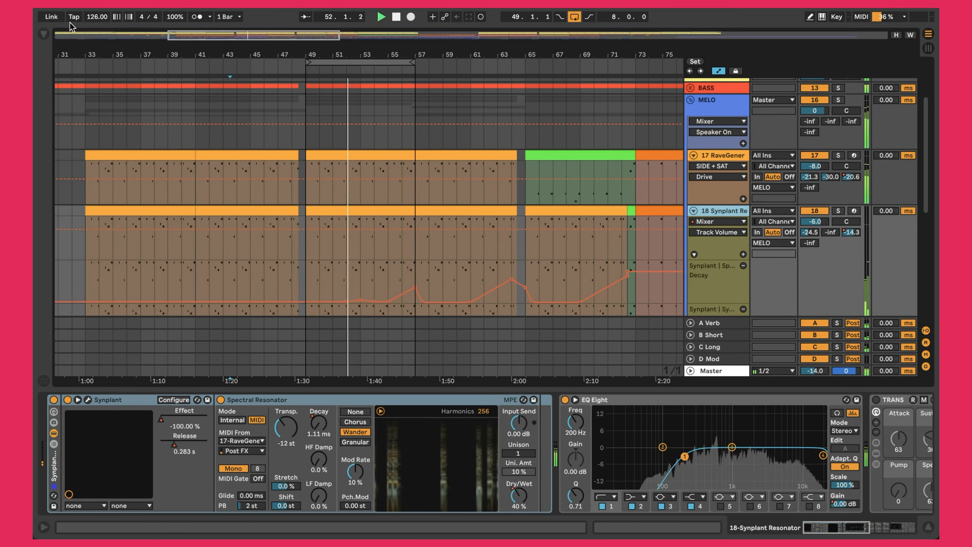
# - Solo the Synplant Resonator track, compare its sound with Spectral Resonator off and on against the RaveGenerator source notes, and unsolo it
pyautogui.click(252, 403)
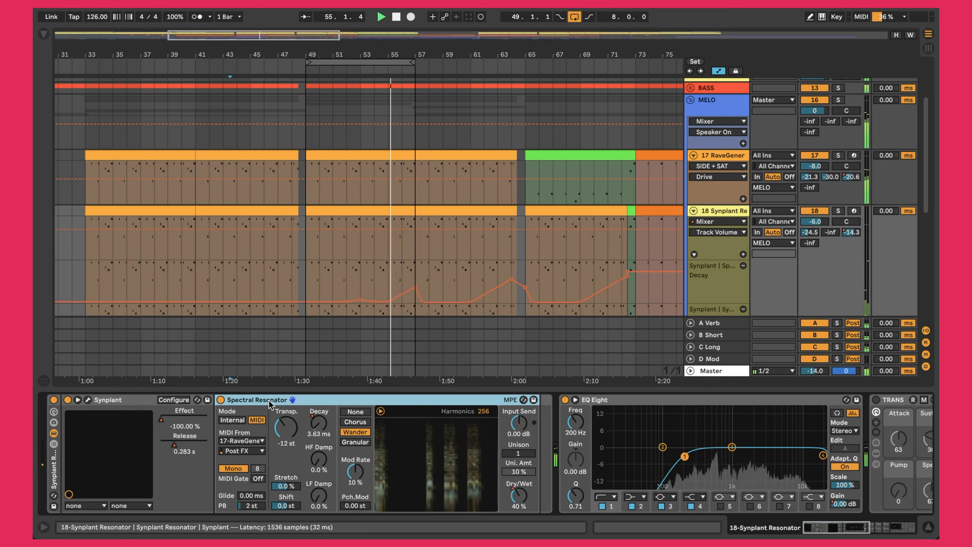
pyautogui.click(221, 400)
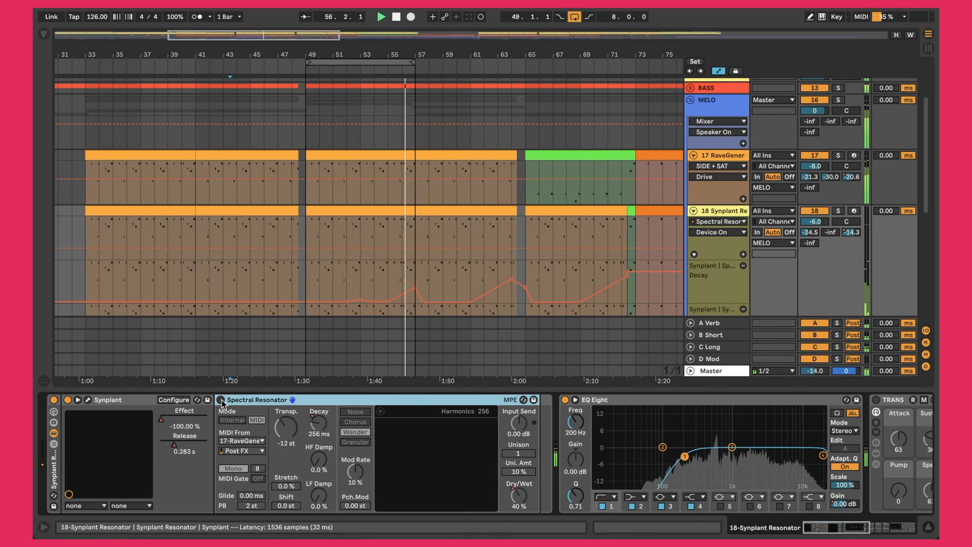
pyautogui.click(838, 211)
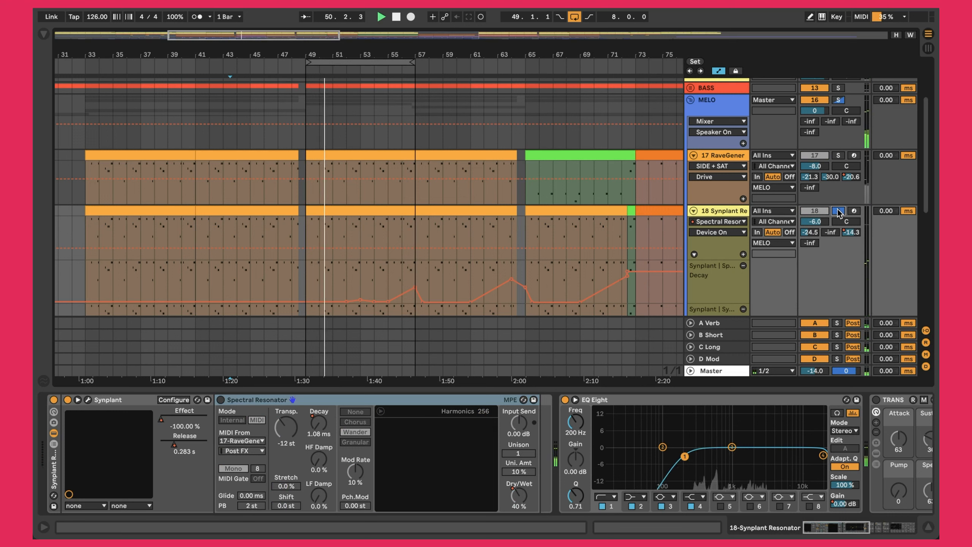
pyautogui.click(221, 400)
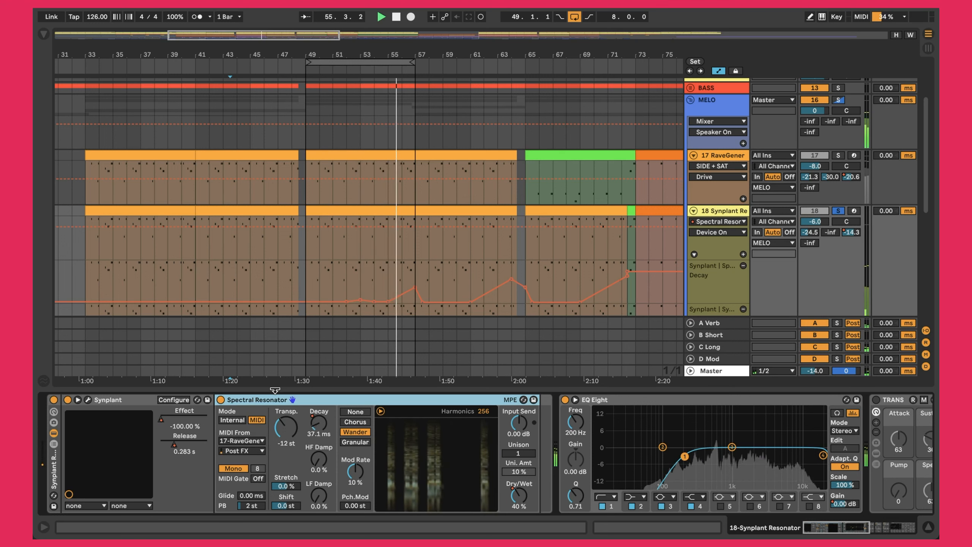
pyautogui.click(347, 155)
pyautogui.click(714, 212)
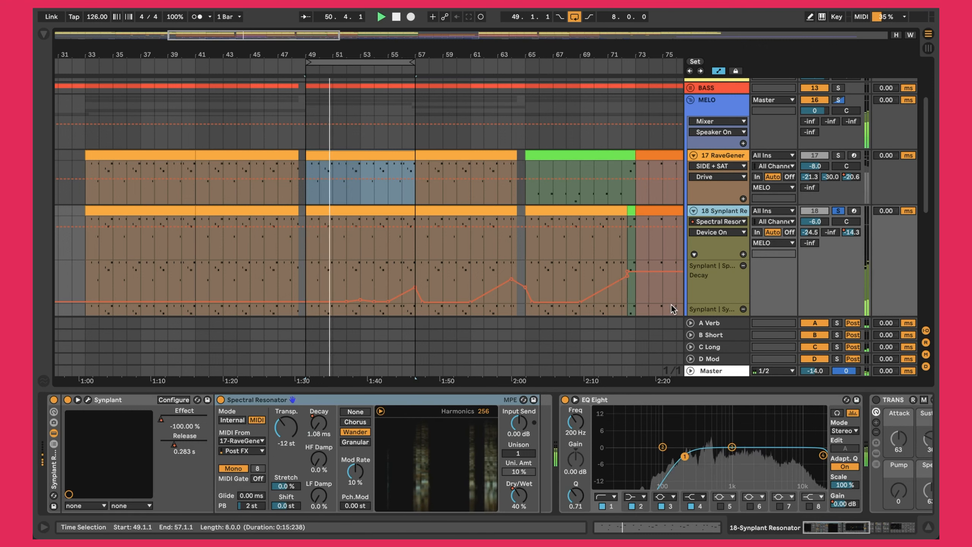
pyautogui.click(838, 211)
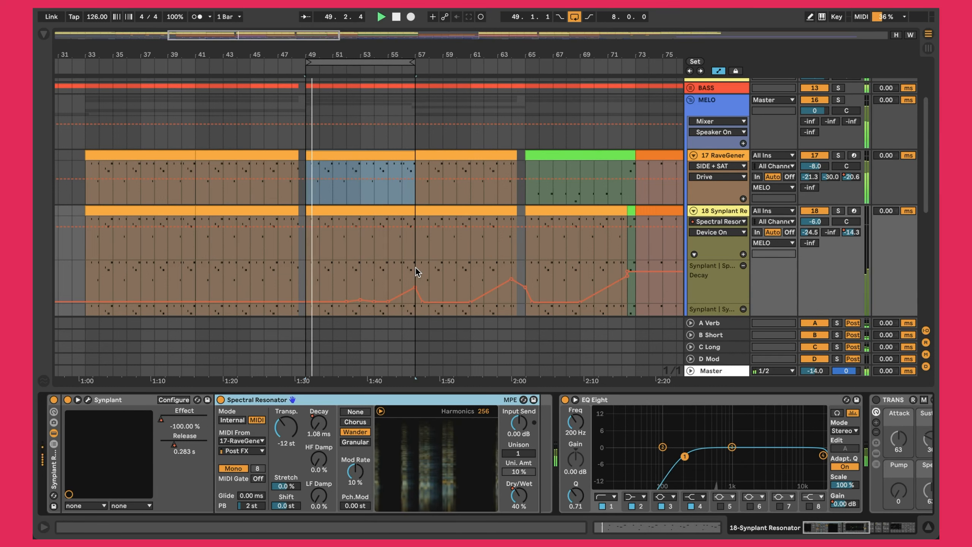
# - Examine the rest of the Synplant Resonator device chain, from EQ Eight through the TRANS, sidechain and WIDTH racks to Corpus
pyautogui.hscroll(2, 424, 415)
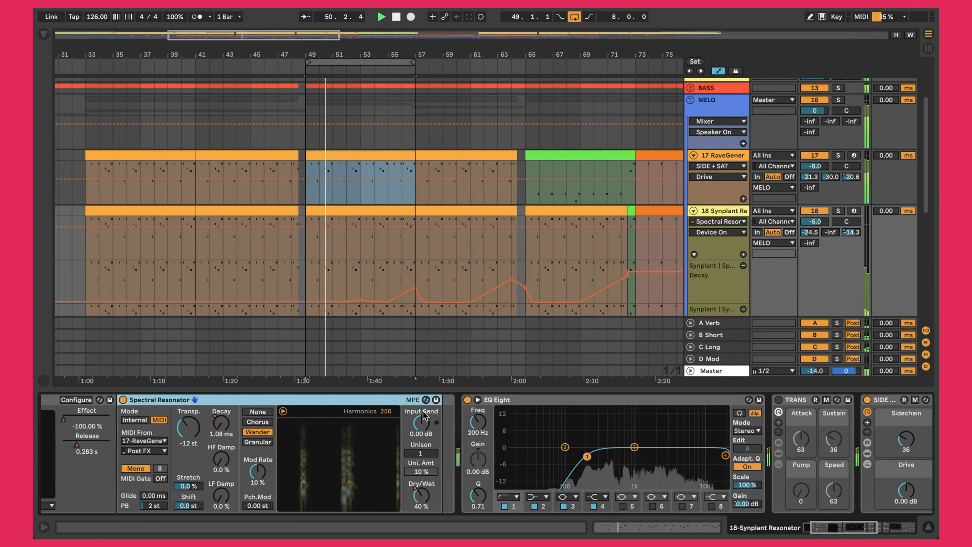
pyautogui.hscroll(2, 424, 414)
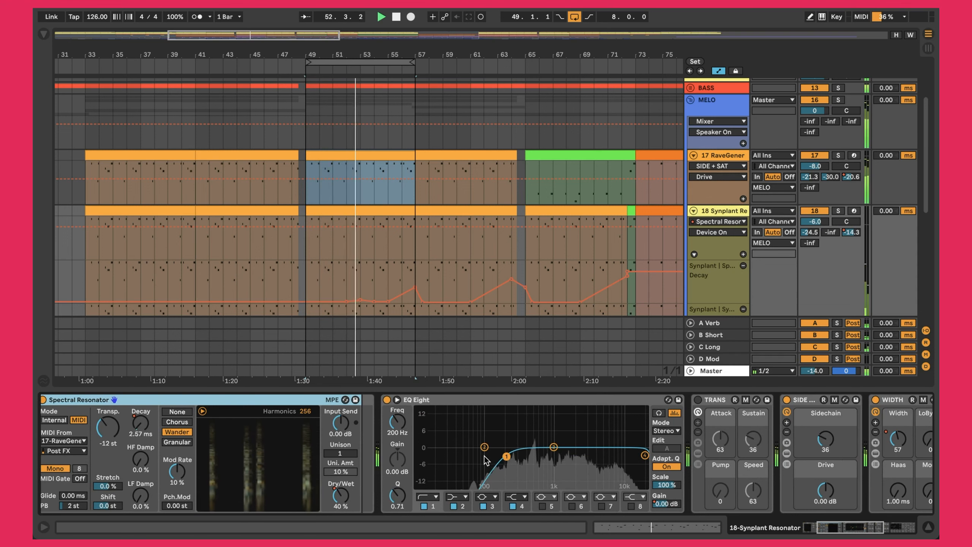
pyautogui.hscroll(2, 486, 460)
pyautogui.hscroll(1, 485, 460)
pyautogui.click(684, 441)
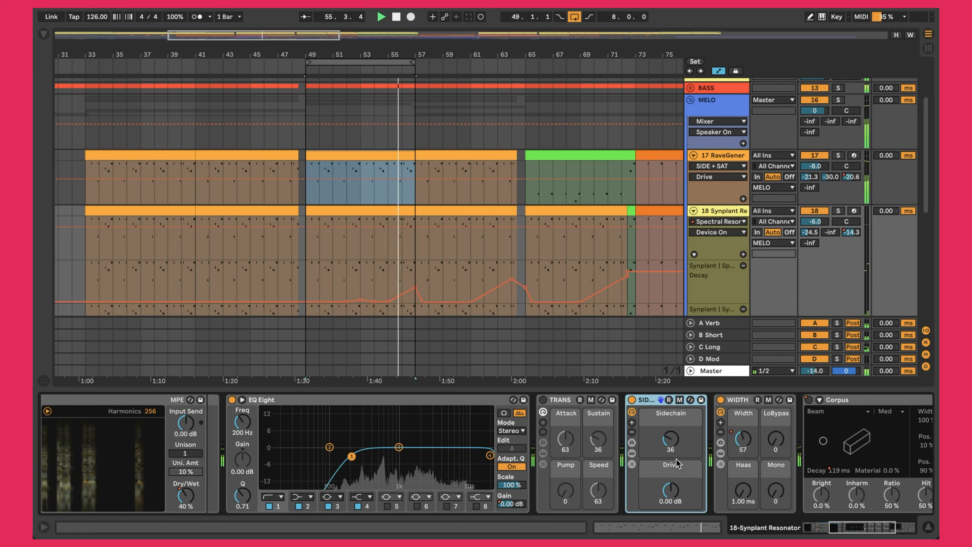
pyautogui.hscroll(3, 676, 459)
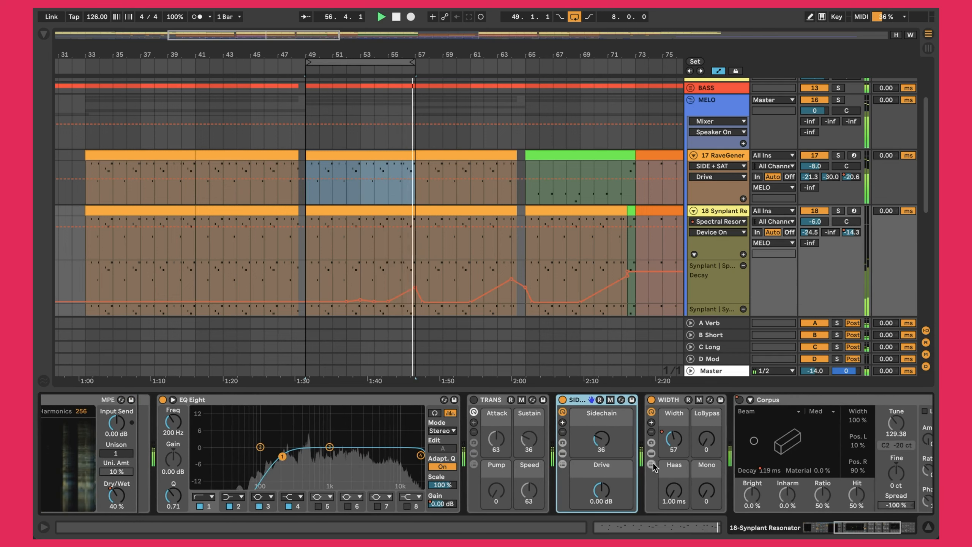
pyautogui.hscroll(8, 654, 467)
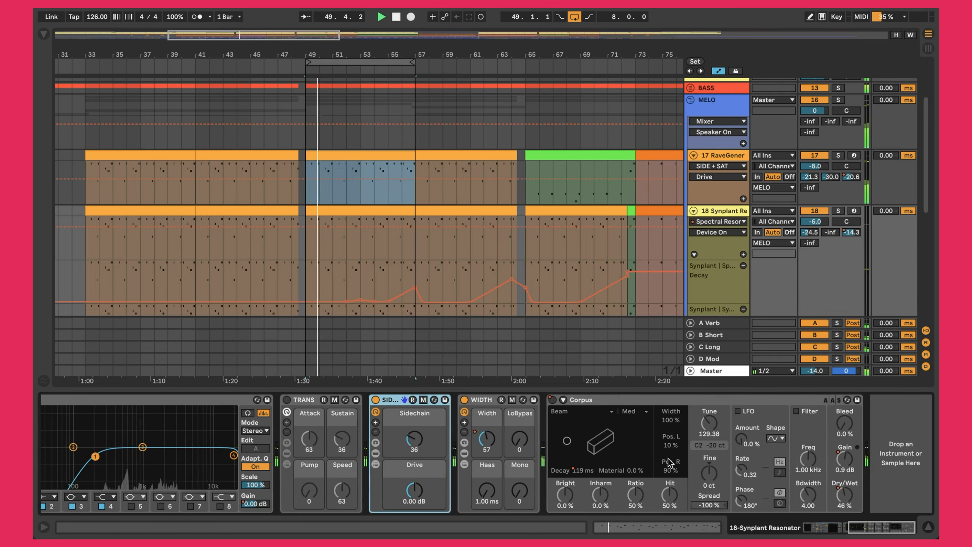
# - Play the arrangement from bar 73 to hear the Synplant Resonator with Corpus, and return playback to bar 49
pyautogui.click(642, 401)
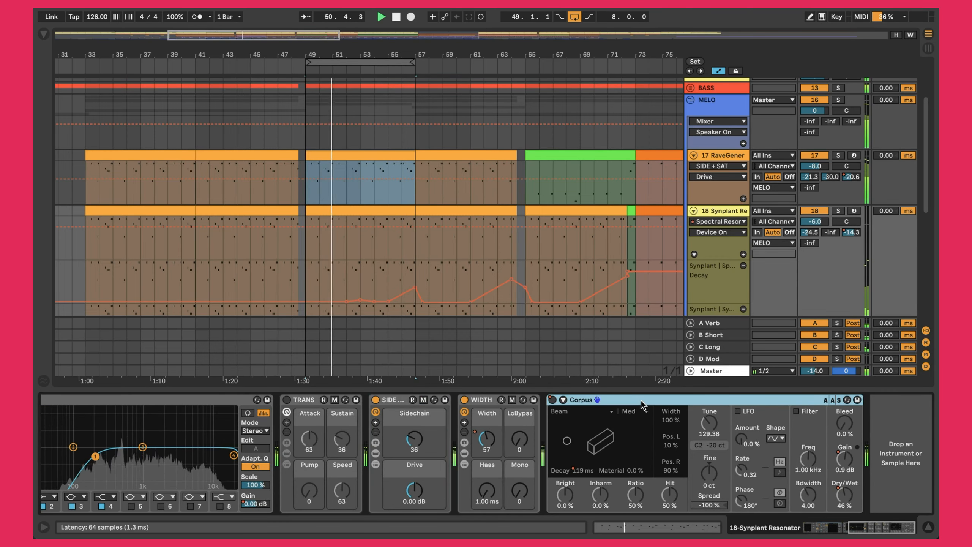
pyautogui.click(635, 291)
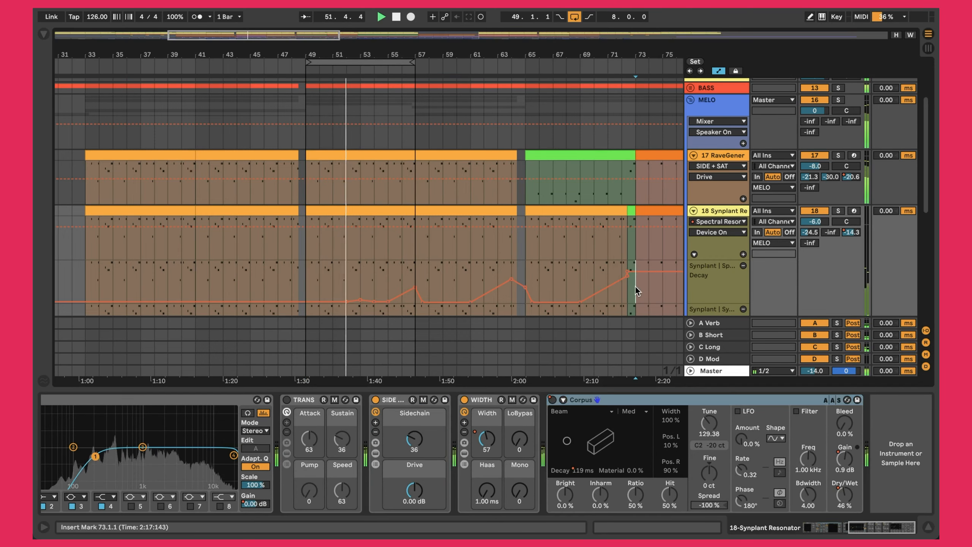
pyautogui.press('space')
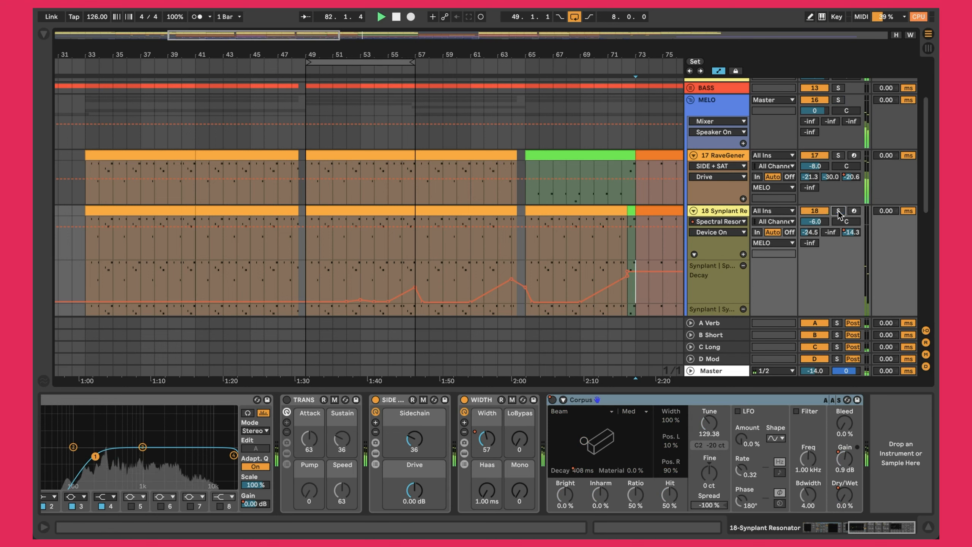
pyautogui.click(311, 283)
pyautogui.press('space')
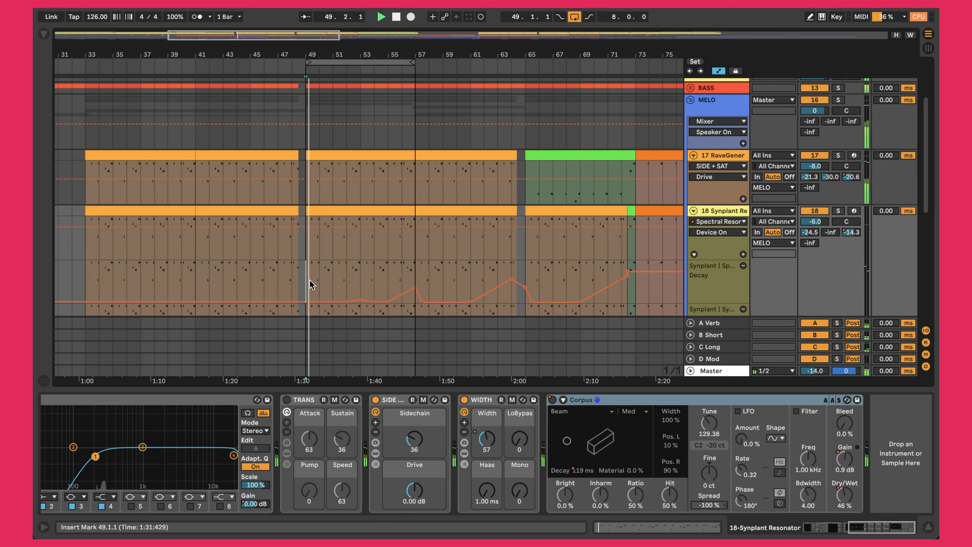
# - Fold the Synplant Resonator track, and unfold and activate the Funk Git track to bring its guitar loop into the mix
pyautogui.hscroll(-3, 389, 272)
pyautogui.scroll(-3, 434, 211)
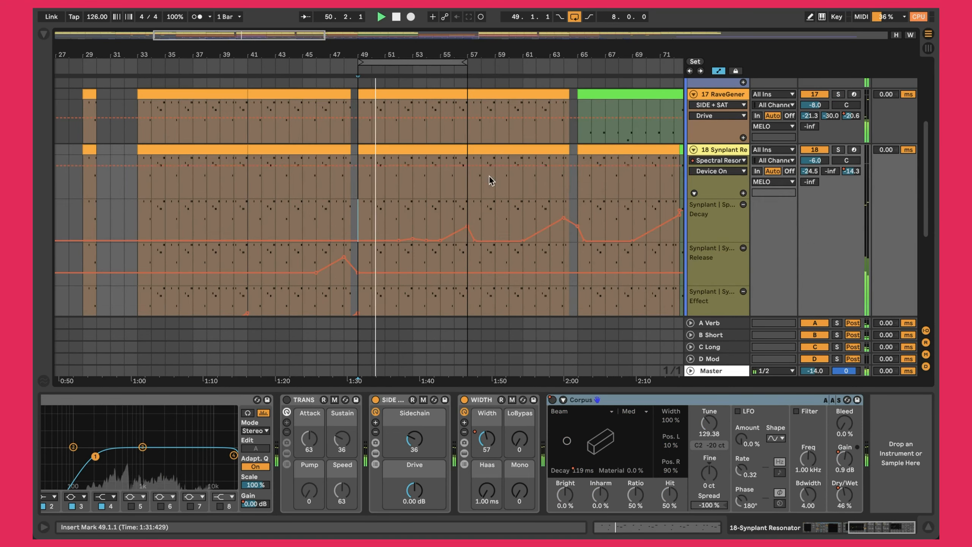
pyautogui.click(693, 150)
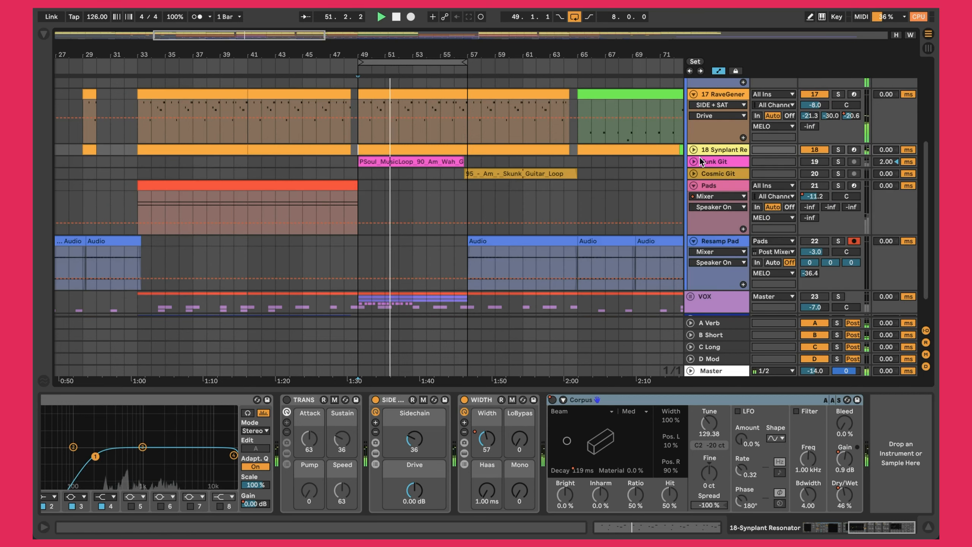
pyautogui.click(694, 162)
pyautogui.click(811, 162)
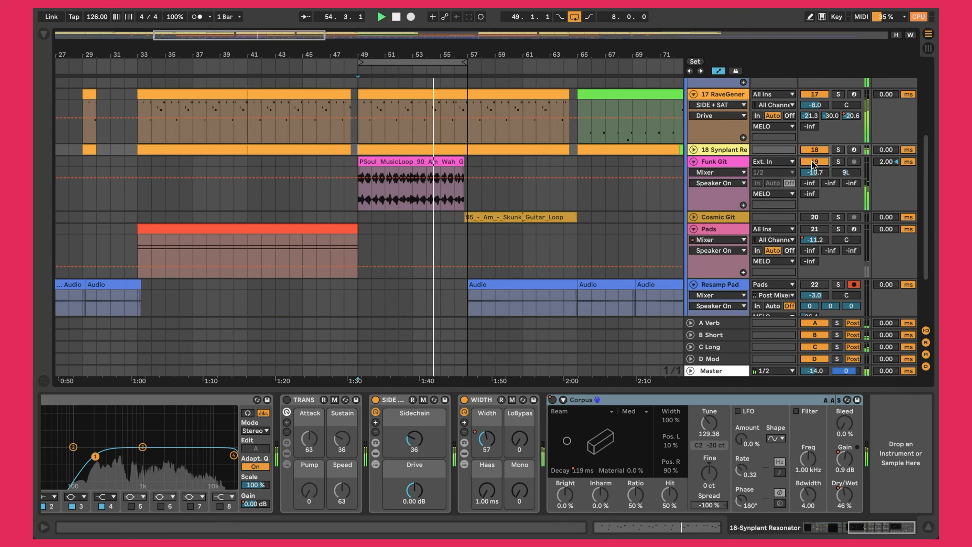
# - Examine the Funk Git guitar clip's waveform and warp settings in the clip editor while the loop plays
pyautogui.doubleClick(435, 161)
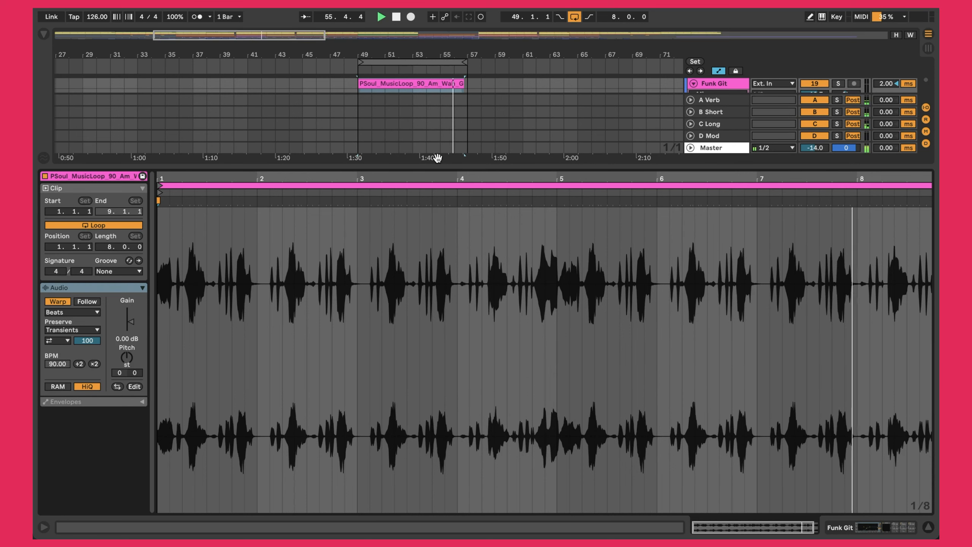
pyautogui.press('super+alt+l')
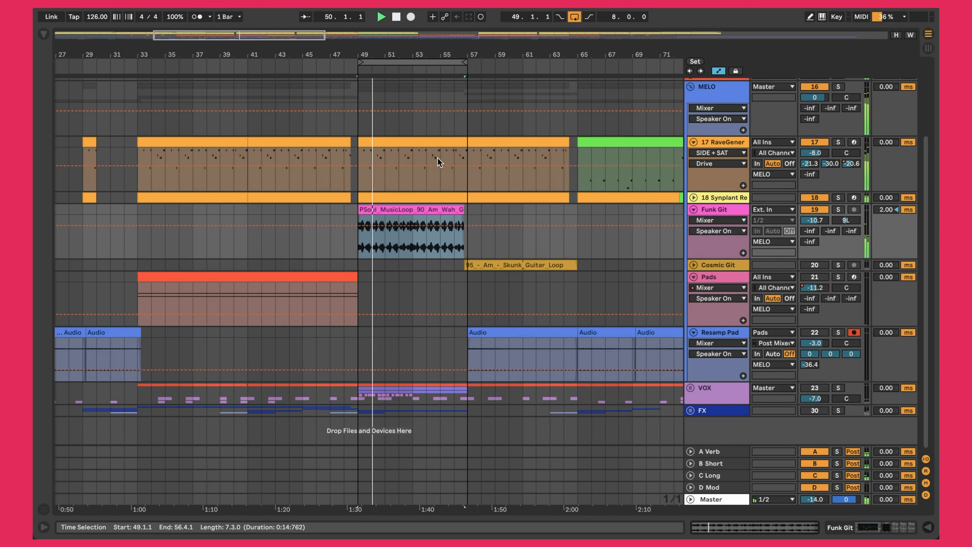
pyautogui.click(411, 209)
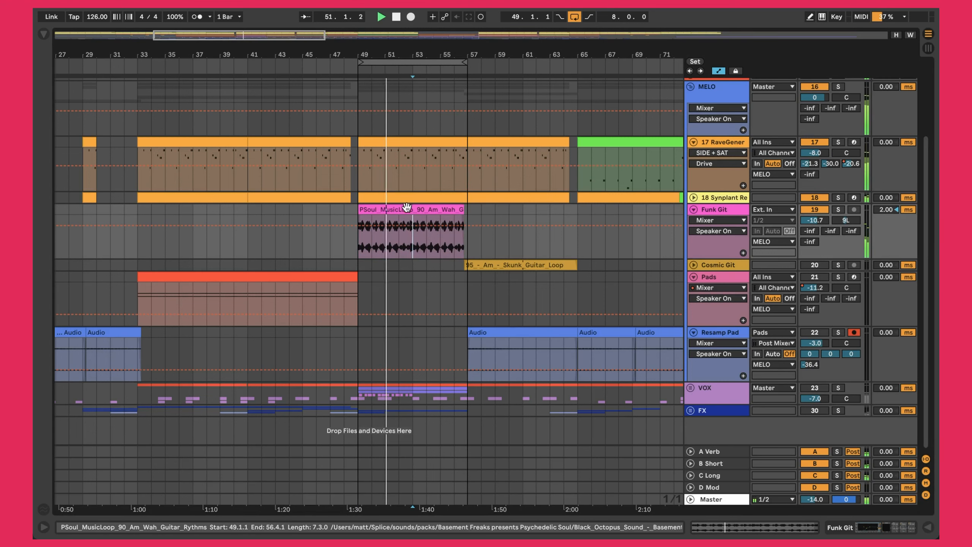
pyautogui.doubleClick(406, 209)
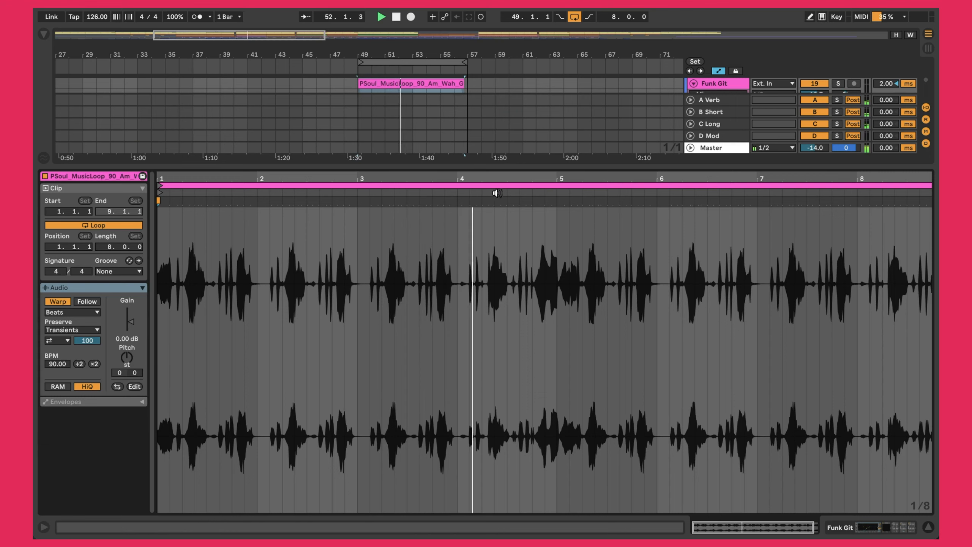
# - Set the overall mix of Funk Git's DS Tantra 2 to 34.81, close the plug-in, and check the sidechain rack
pyautogui.hotkey('shift', 'Tab')
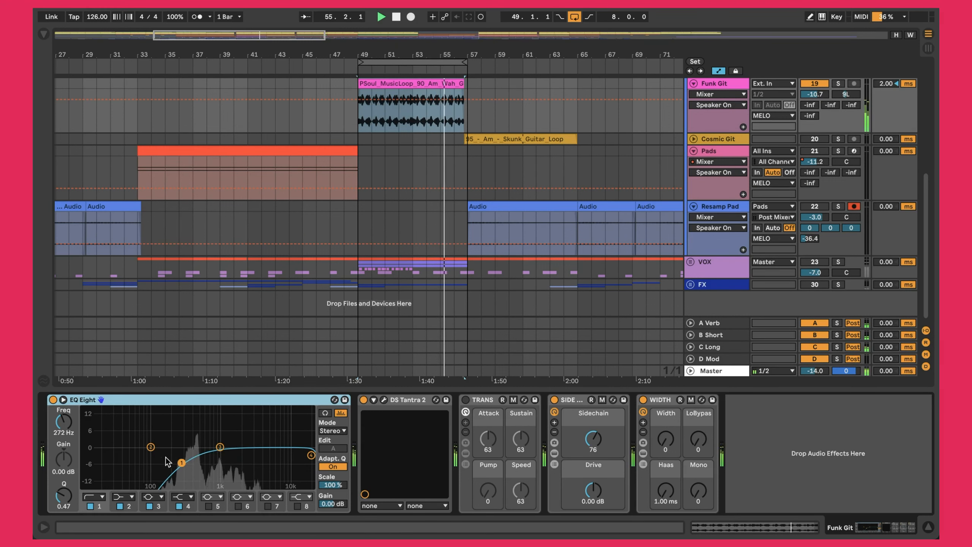
pyautogui.click(383, 399)
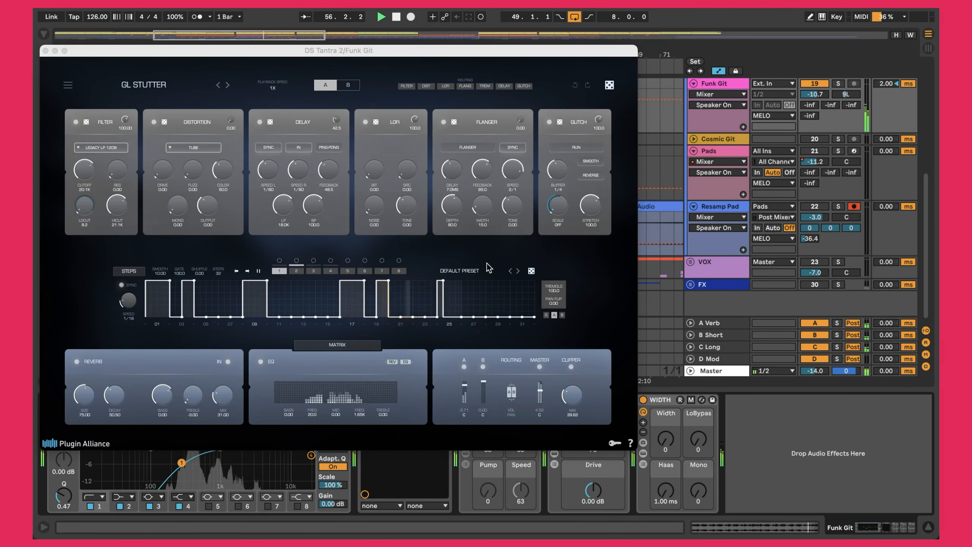
pyautogui.moveTo(574, 406); pyautogui.dragTo(572, 234)
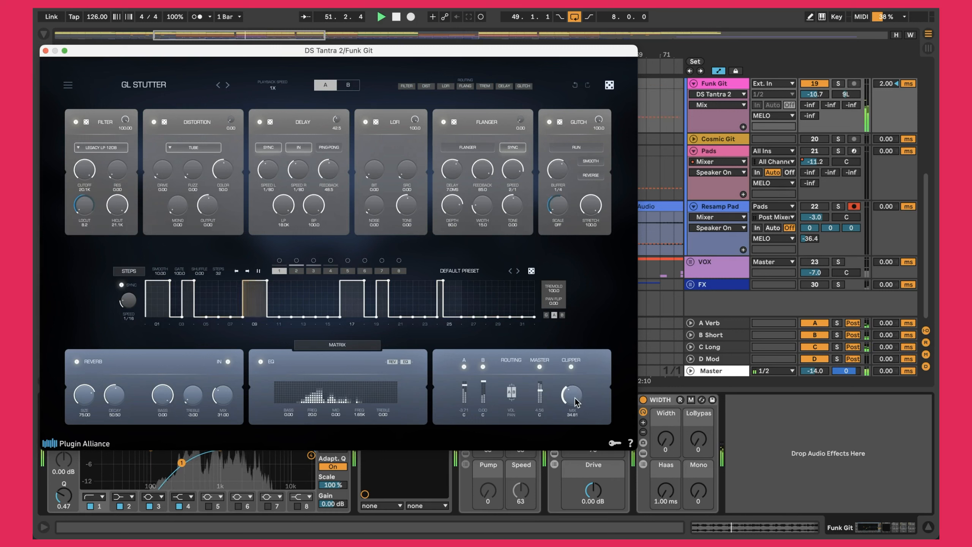
pyautogui.click(45, 50)
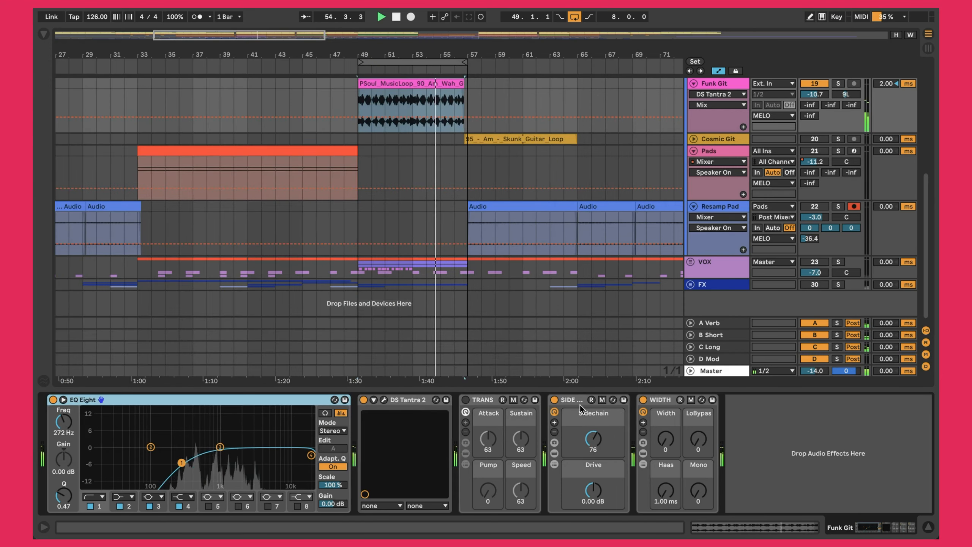
pyautogui.click(566, 401)
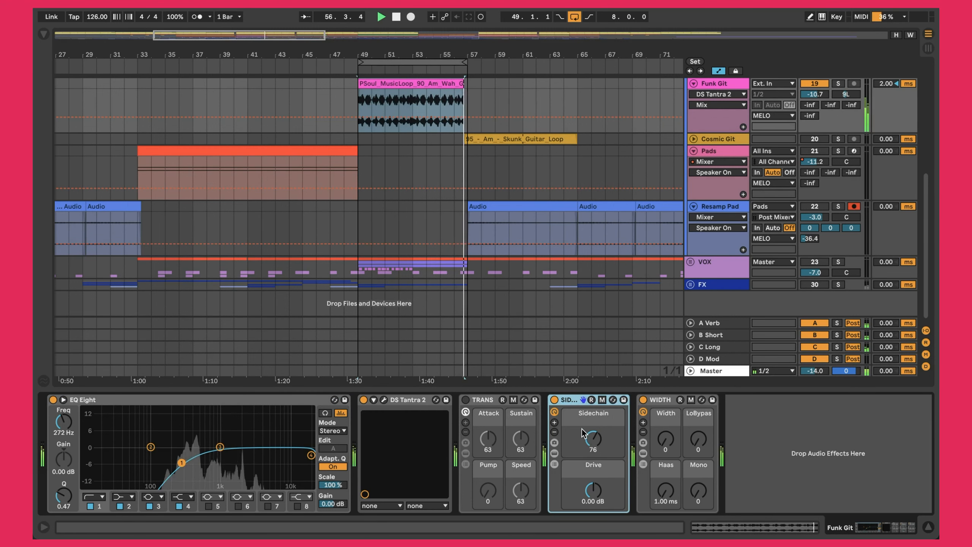
# - Move the eight-bar playback loop to bars 57–65, and activate and unfold the Cosmic Git track
pyautogui.scroll(3, 433, 94)
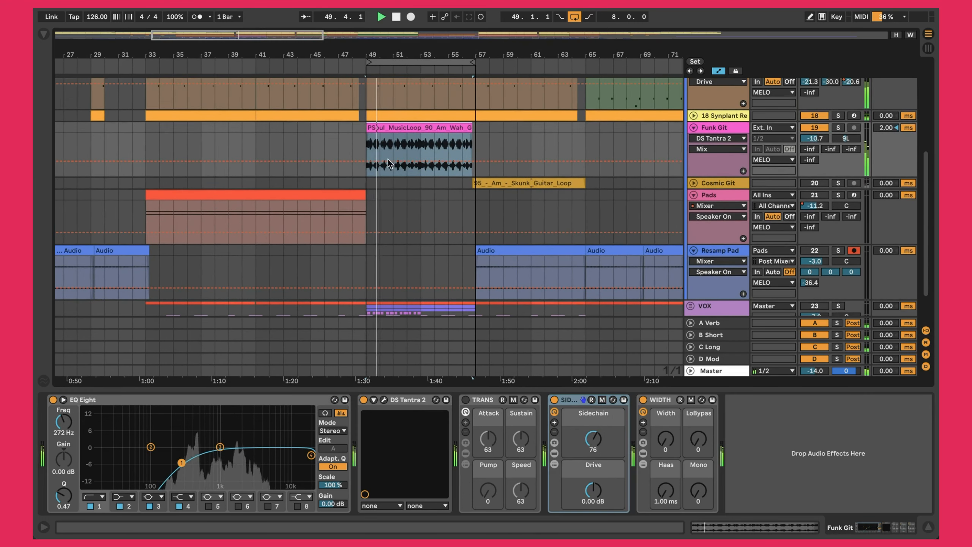
pyautogui.scroll(2, 440, 123)
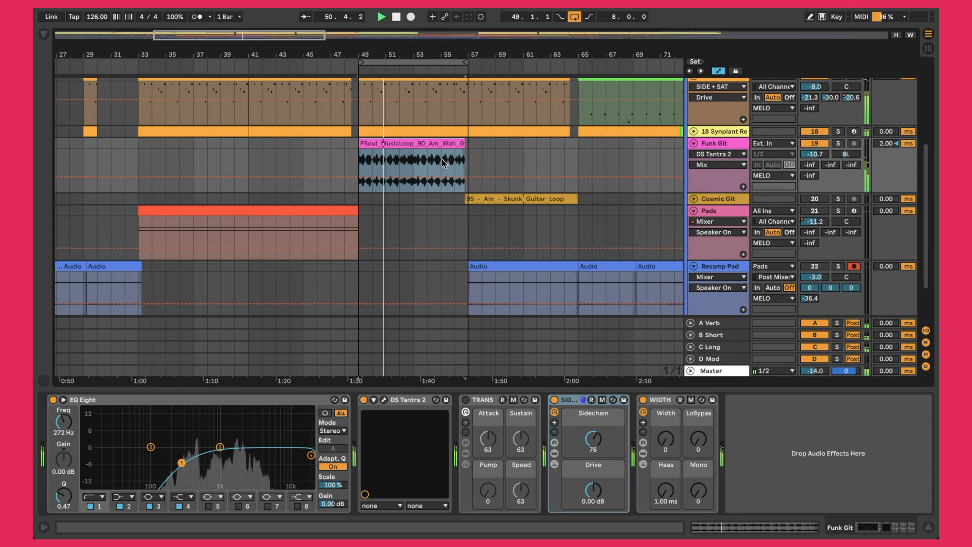
pyautogui.scroll(2, 442, 163)
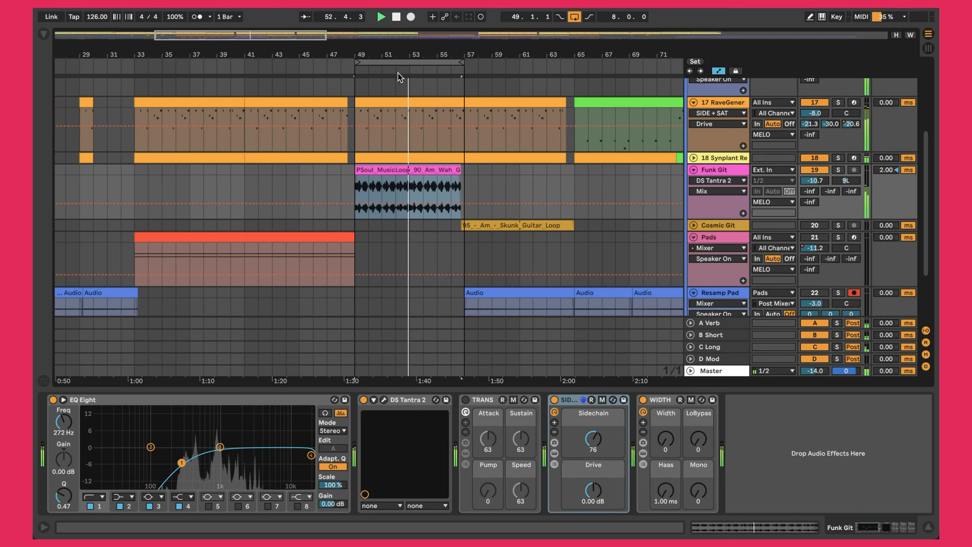
pyautogui.click(392, 62)
pyautogui.moveTo(374, 62); pyautogui.dragTo(487, 63)
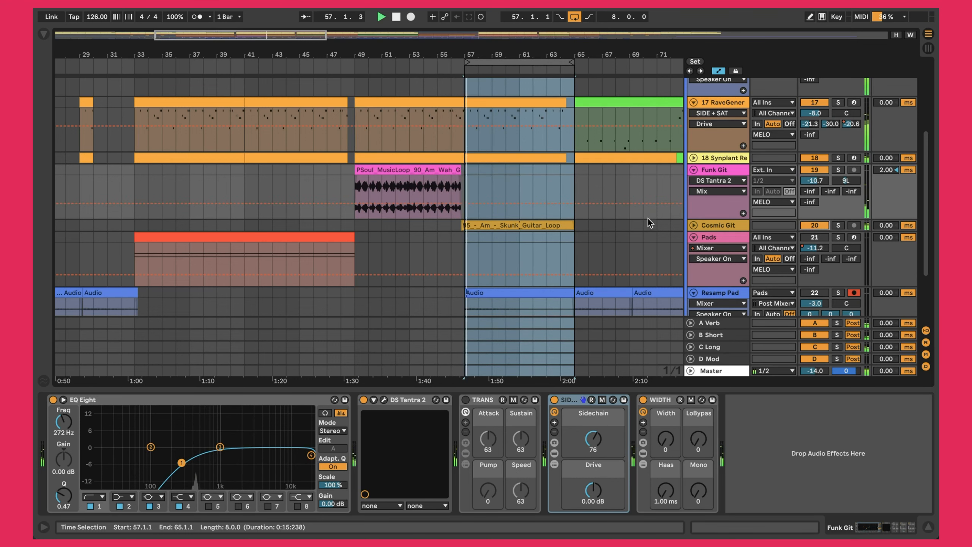
pyautogui.click(694, 225)
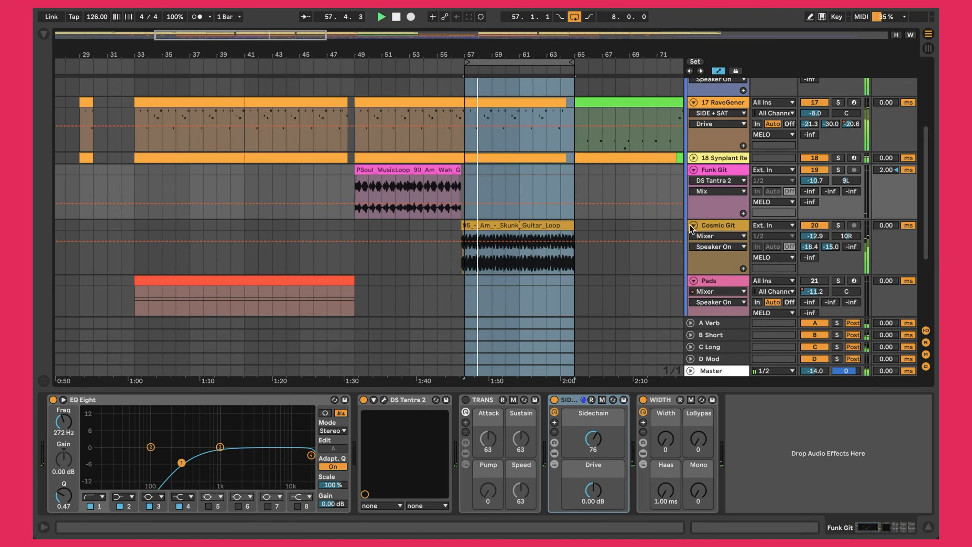
# - Select the Cosmic Git guitar loop and check the track's volume against the rest of the mix
pyautogui.click(491, 225)
pyautogui.moveTo(814, 236); pyautogui.dragTo(815, 220)
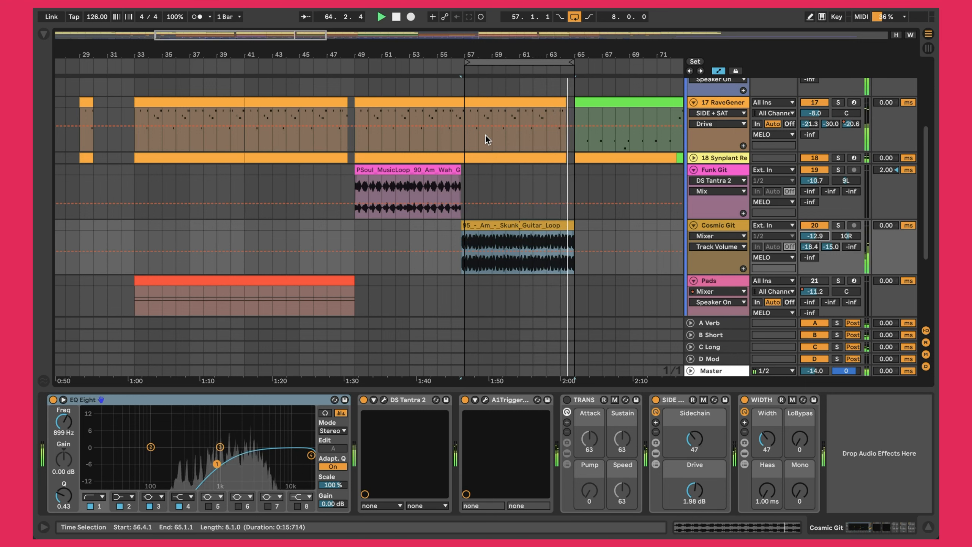
pyautogui.click(725, 227)
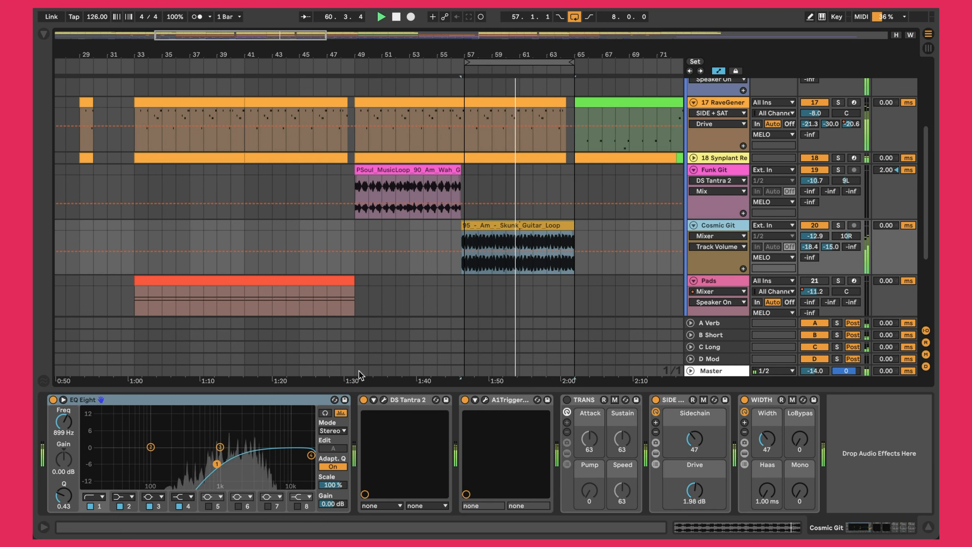
# - Examine Cosmic Git's effects, from the DS Tantra 2 and A1TriggerGate plug-ins to the sidechain and WIDTH racks
pyautogui.click(384, 400)
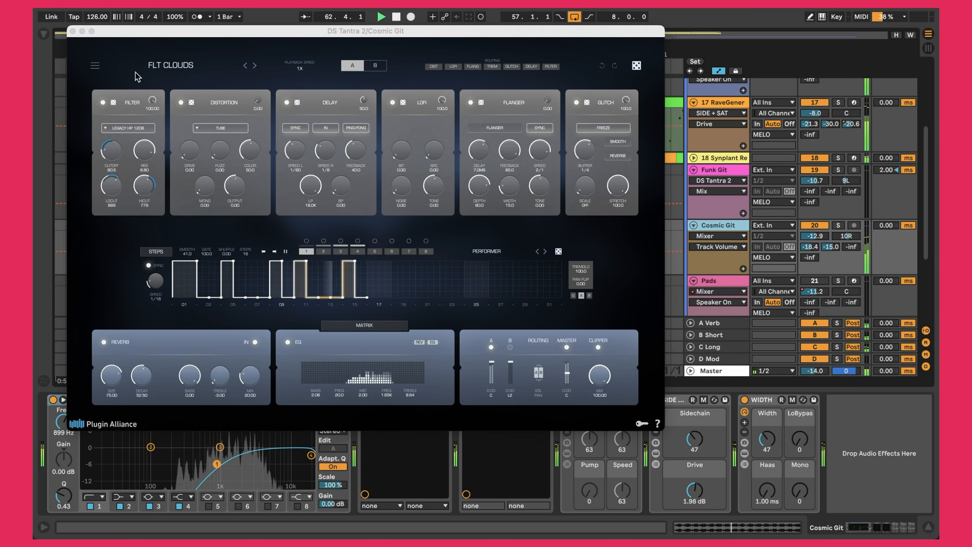
pyautogui.click(71, 31)
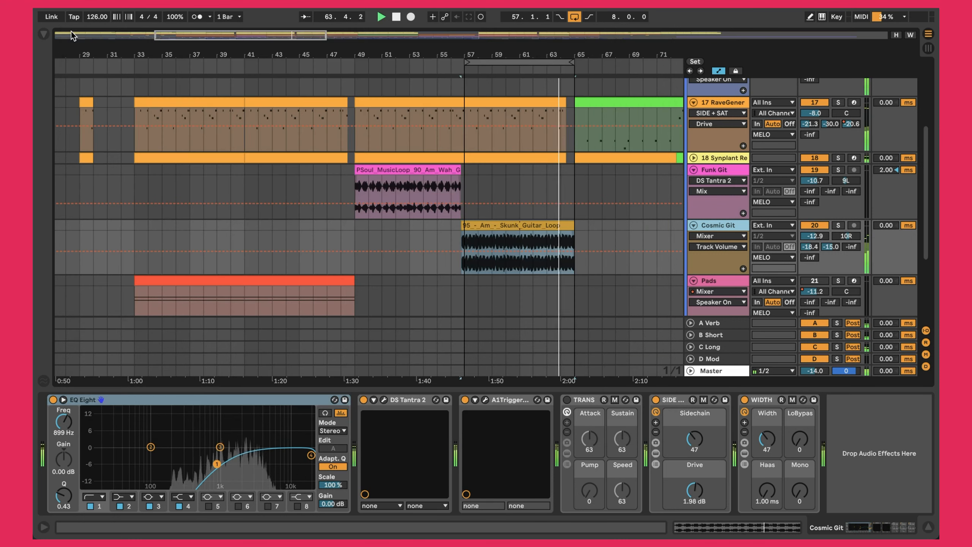
pyautogui.click(485, 400)
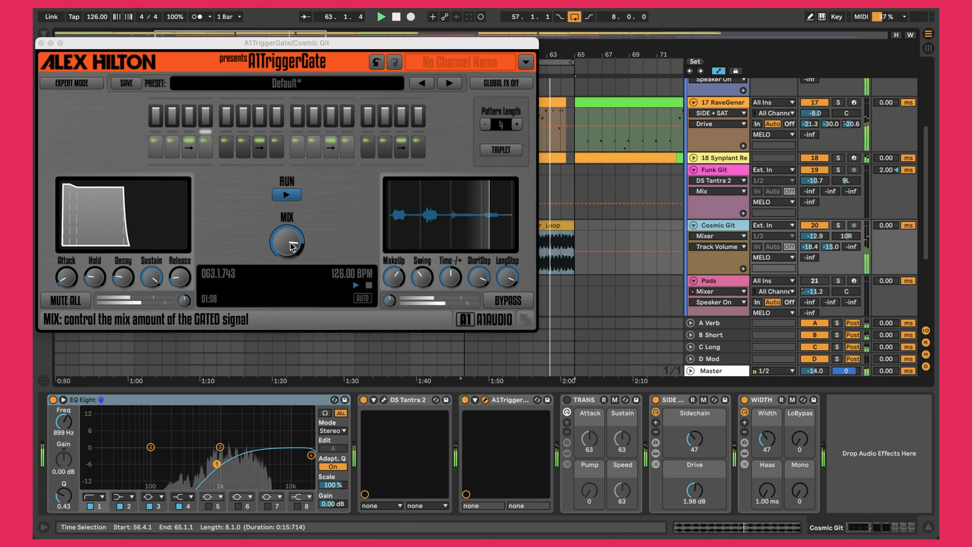
pyautogui.click(41, 43)
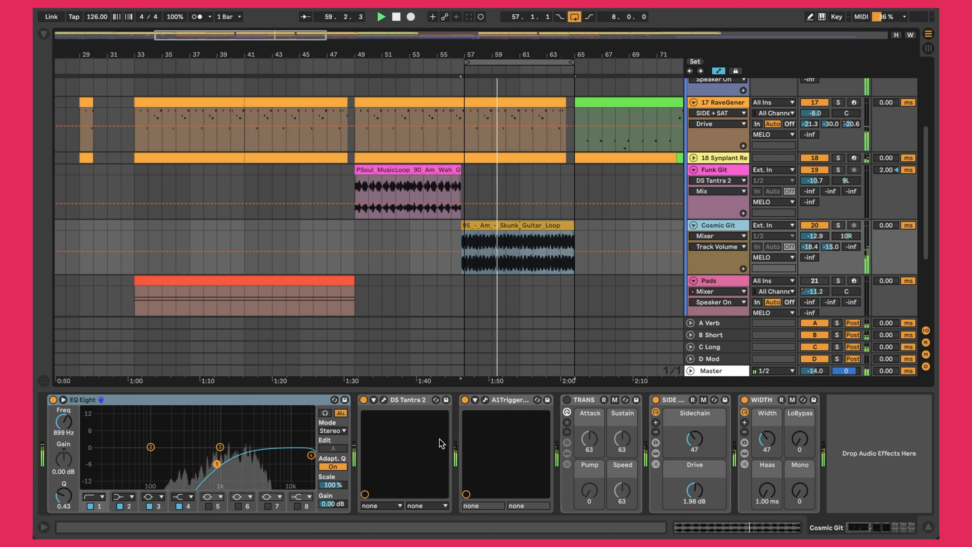
pyautogui.click(668, 401)
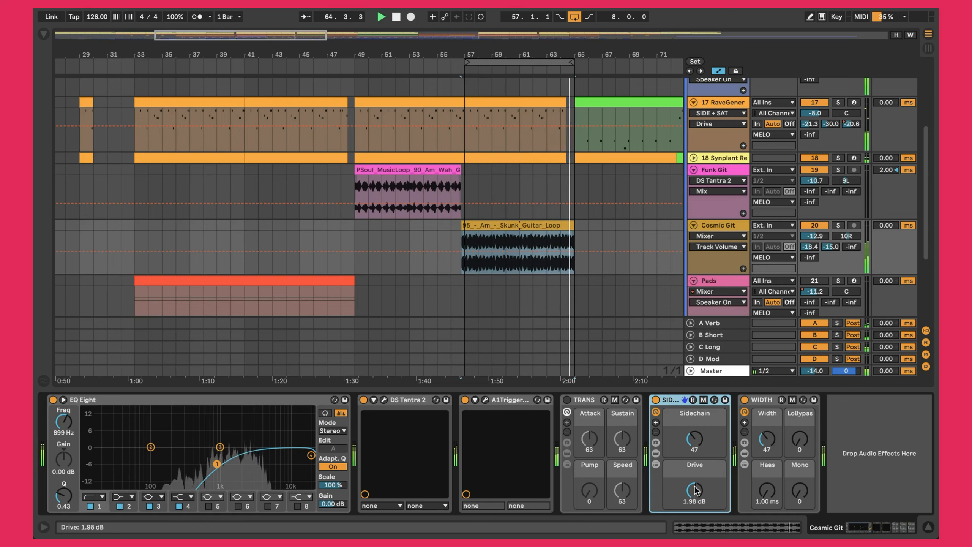
pyautogui.click(770, 432)
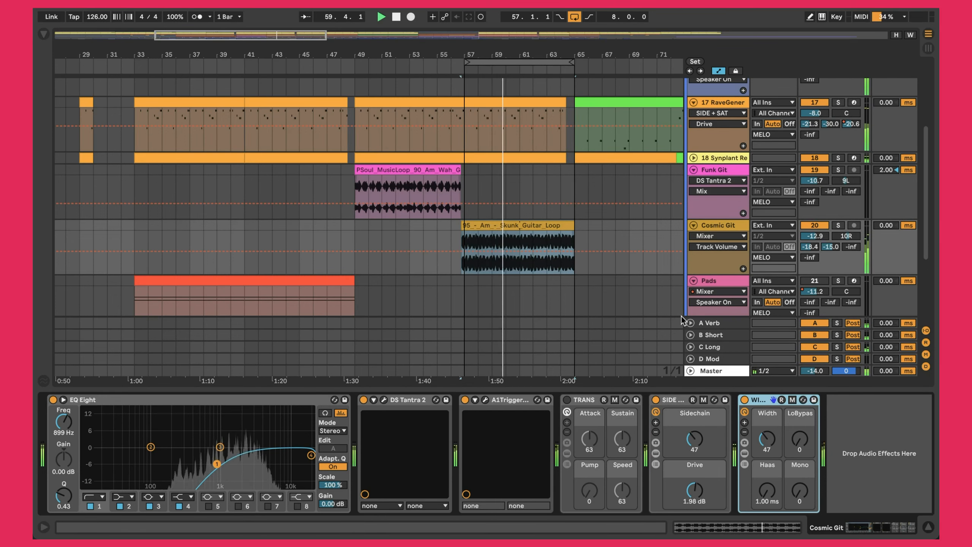
# - Activate the Resamp Pad track and solo it to hear it on its own
pyautogui.scroll(-5, 537, 206)
pyautogui.scroll(1, 537, 205)
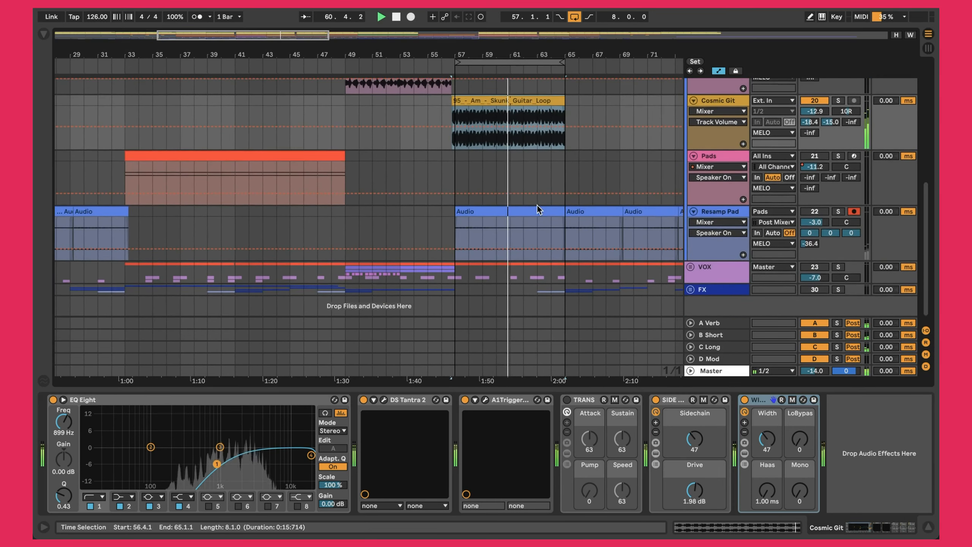
pyautogui.click(819, 212)
pyautogui.click(837, 212)
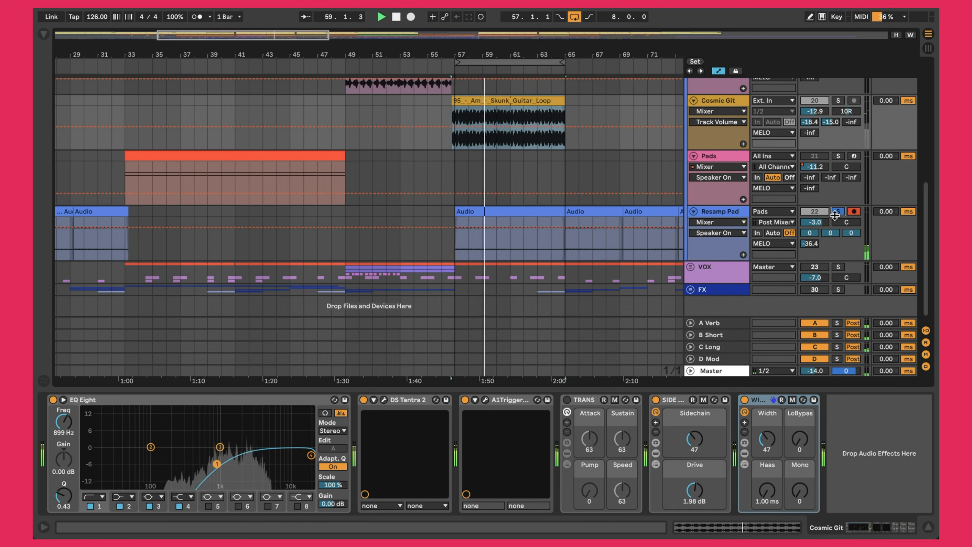
# - Activate the Pads track, play its clip from bar 81, and open its UVIWorkstation instrument
pyautogui.hscroll(5, 464, 169)
pyautogui.hscroll(2, 464, 169)
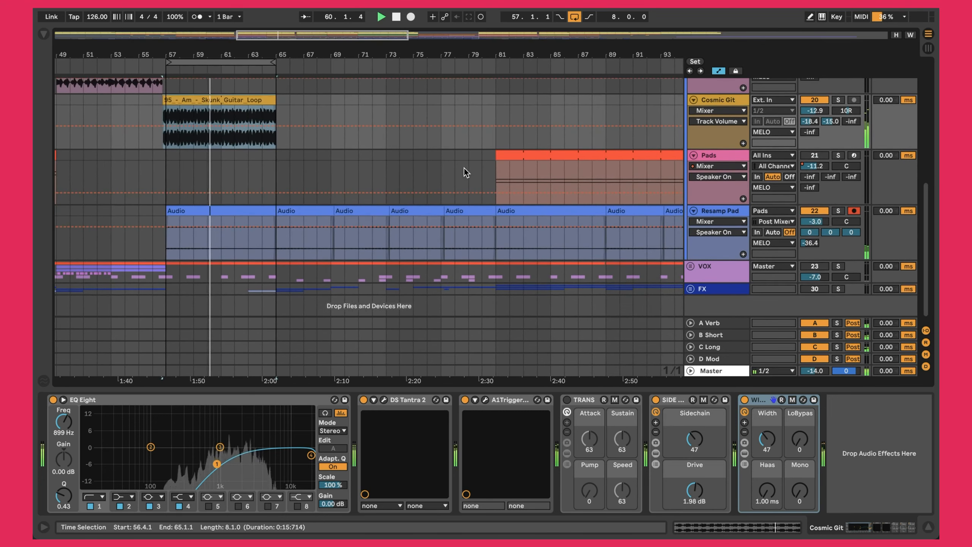
pyautogui.scroll(5, 465, 168)
pyautogui.hscroll(3, 464, 168)
pyautogui.scroll(-3, 464, 169)
pyautogui.hscroll(2, 464, 169)
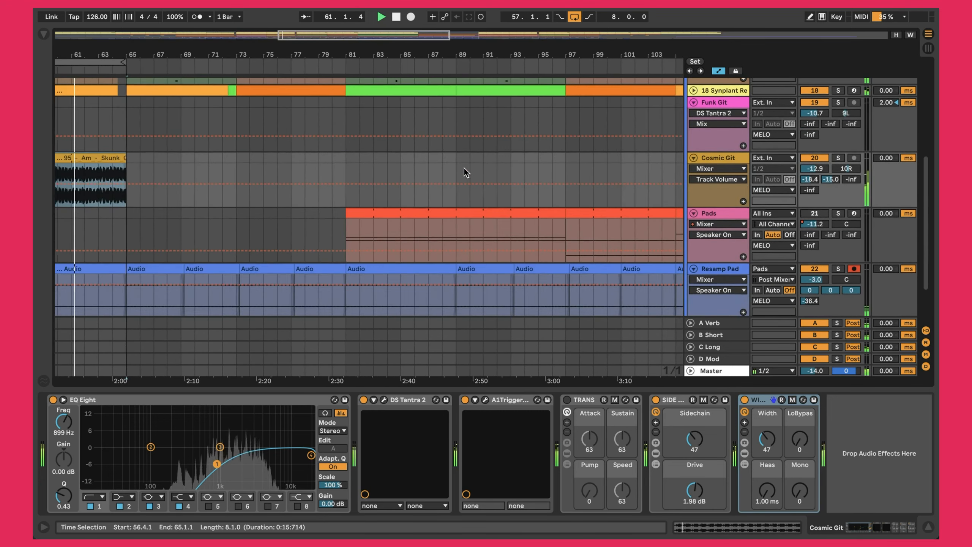
pyautogui.click(386, 211)
pyautogui.press('space')
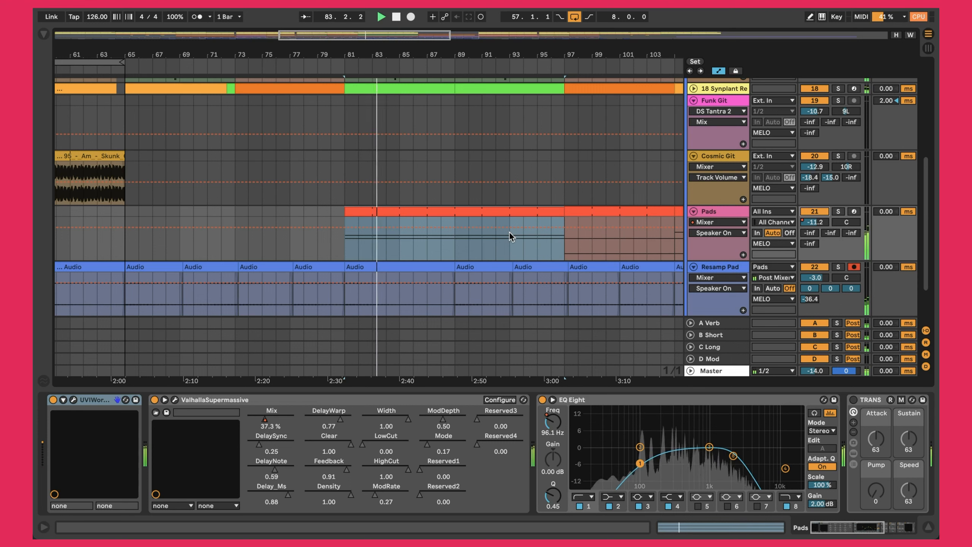
pyautogui.click(74, 400)
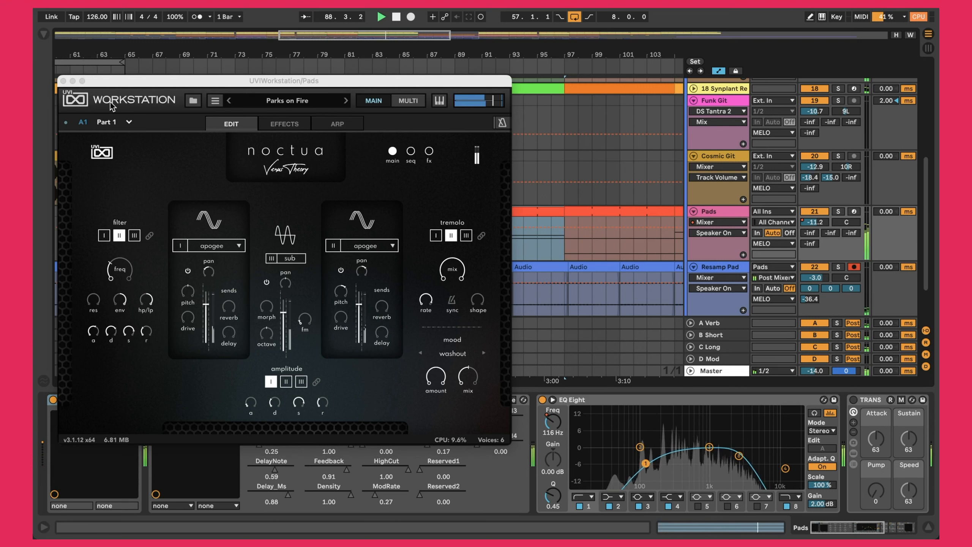
# - Review the ValhallaSupermassive settings on the Pads track and stop playback
pyautogui.click(63, 81)
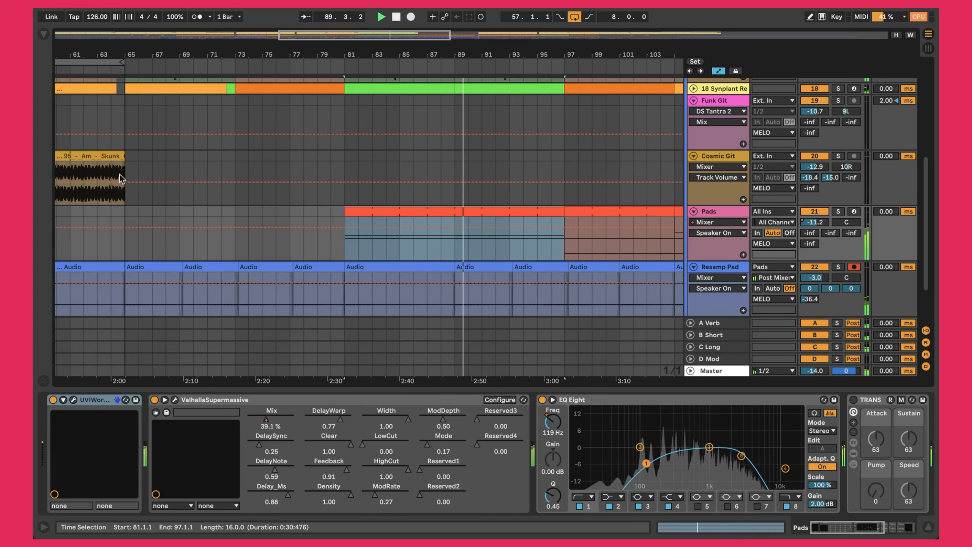
pyautogui.click(174, 400)
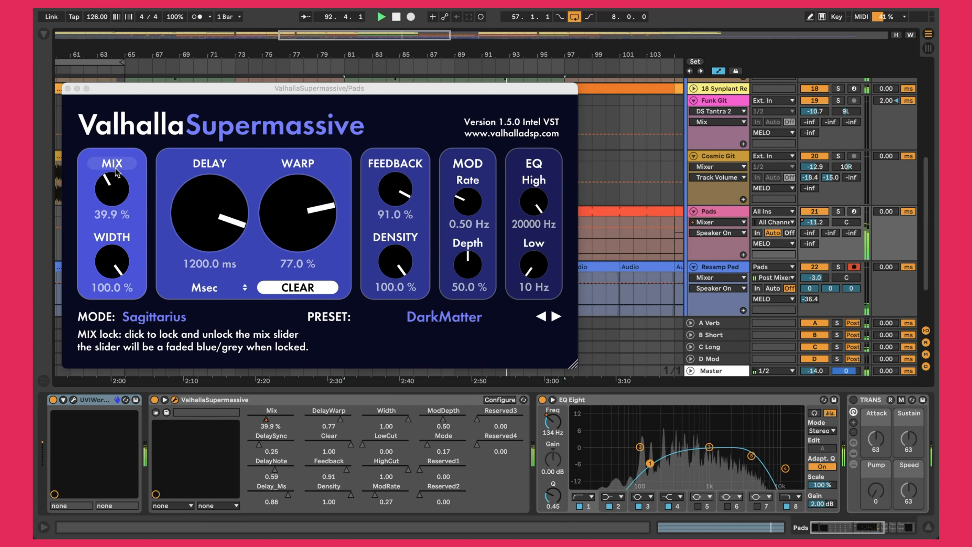
pyautogui.click(66, 89)
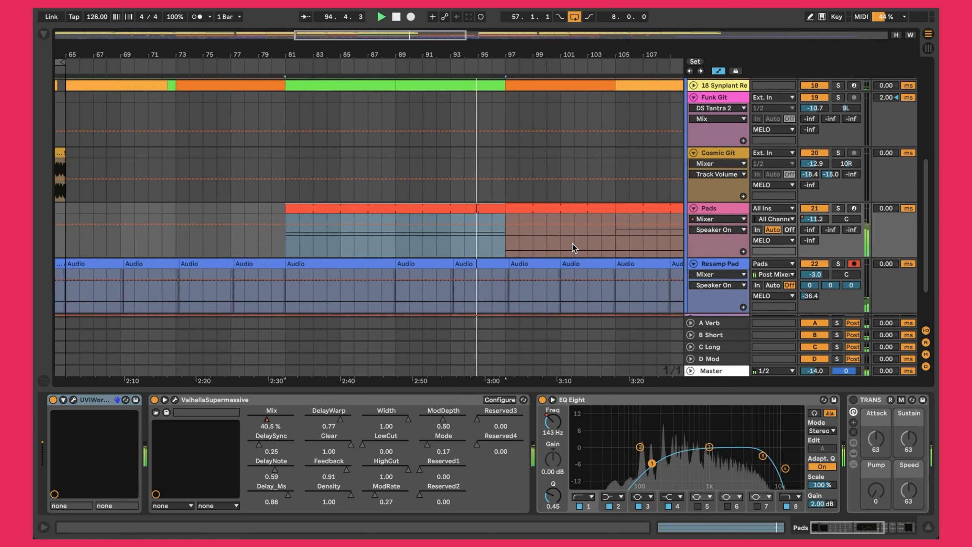
pyautogui.hscroll(5, 573, 243)
pyautogui.press('space')
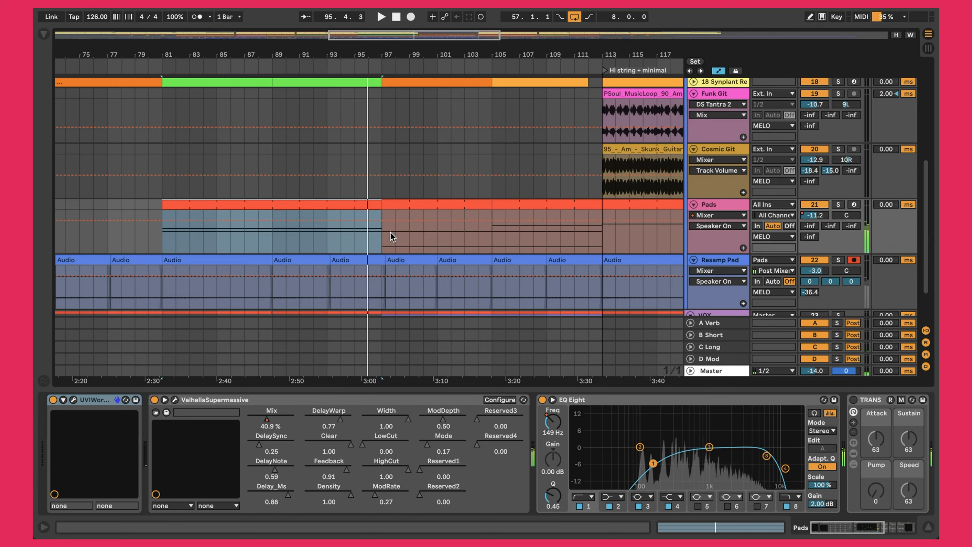
# - Play the Resamp Pad audio clip from bar 57 to hear it against the guitar loop
pyautogui.hscroll(-15, 299, 245)
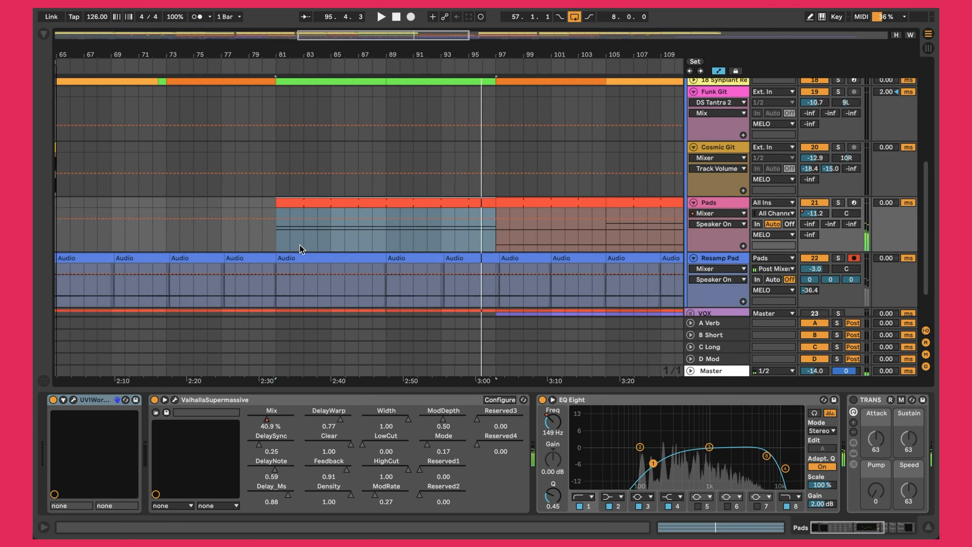
pyautogui.click(230, 257)
pyautogui.press('space')
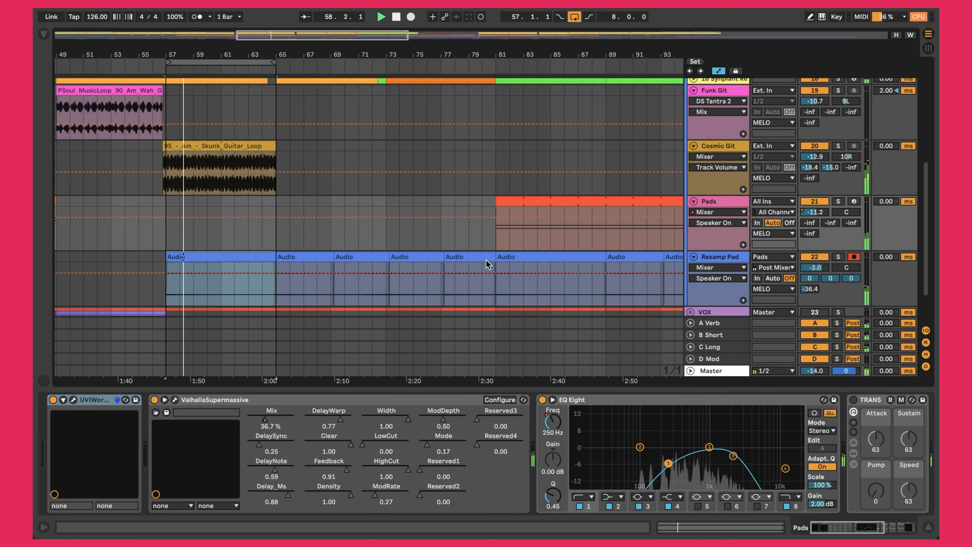
pyautogui.hscroll(-6, 486, 260)
pyautogui.scroll(-2, 486, 260)
pyautogui.scroll(-1, 486, 261)
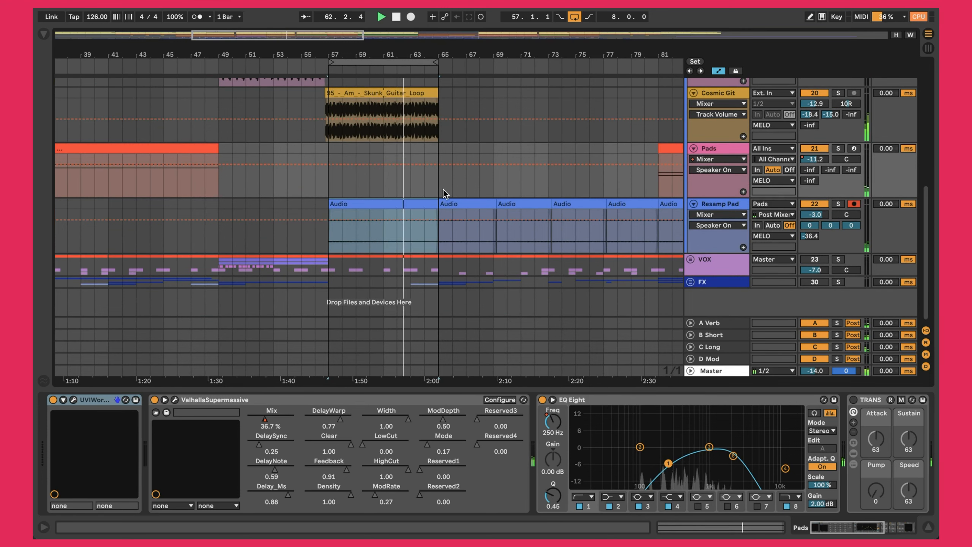
# - Fold the MELO group, unfold the VOX group and activate VOX in the mix
pyautogui.scroll(15, 444, 193)
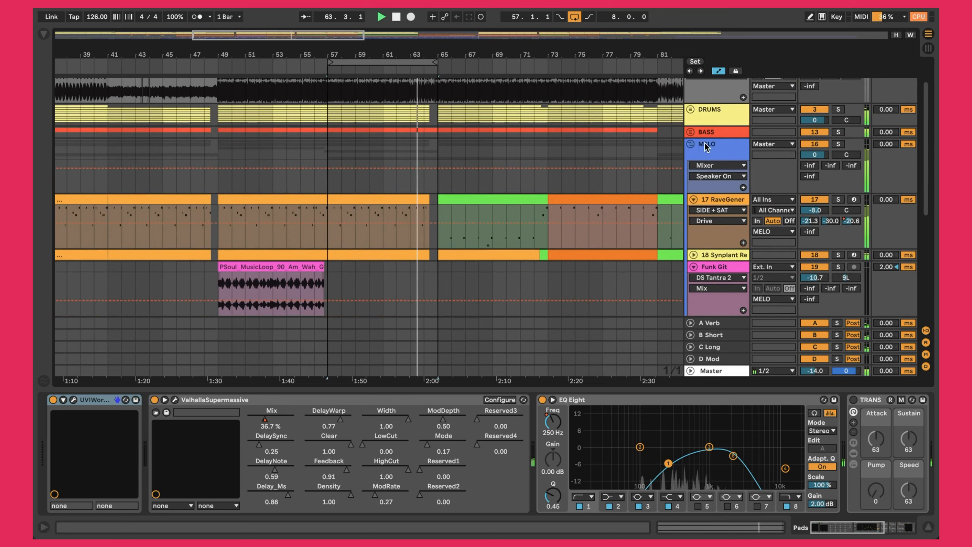
pyautogui.click(691, 144)
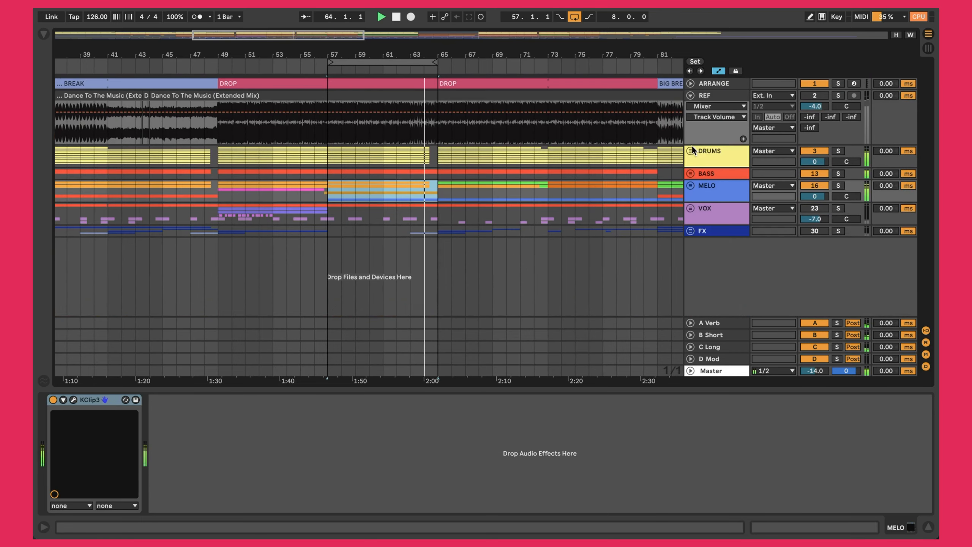
pyautogui.click(690, 208)
pyautogui.scroll(-8, 689, 213)
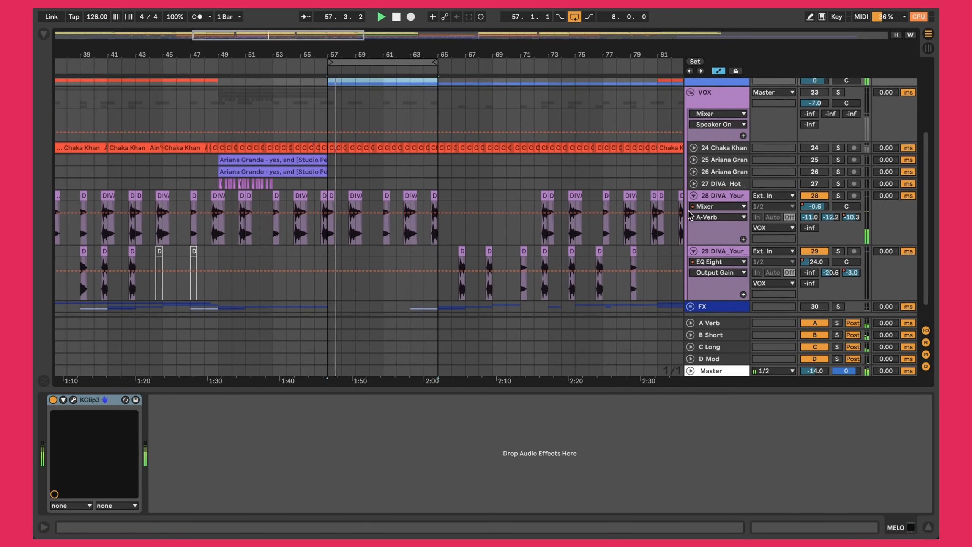
pyautogui.scroll(1, 688, 214)
pyautogui.click(814, 95)
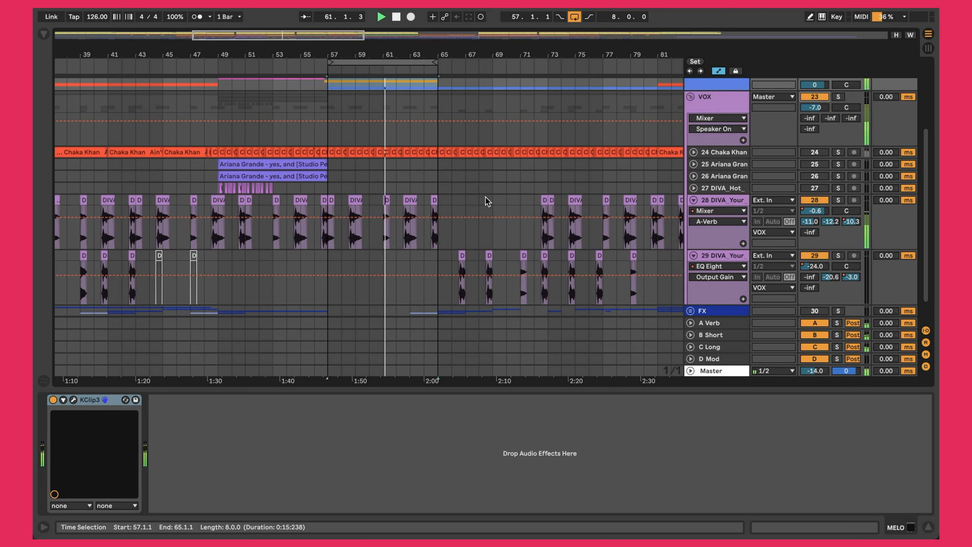
# - Show the effects on the 29 DIVA_Your vocal track and play its chops from bar 26
pyautogui.scroll(-3, 525, 202)
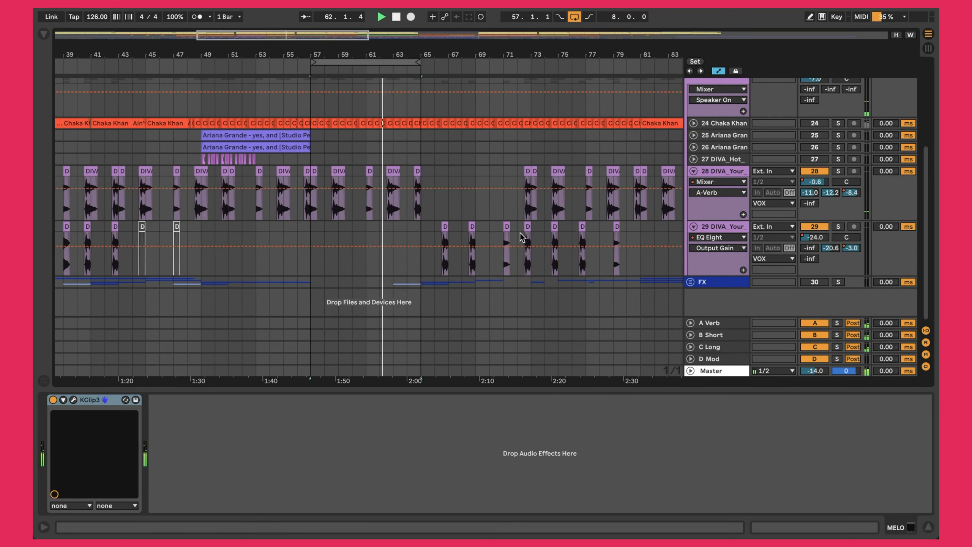
pyautogui.click(722, 226)
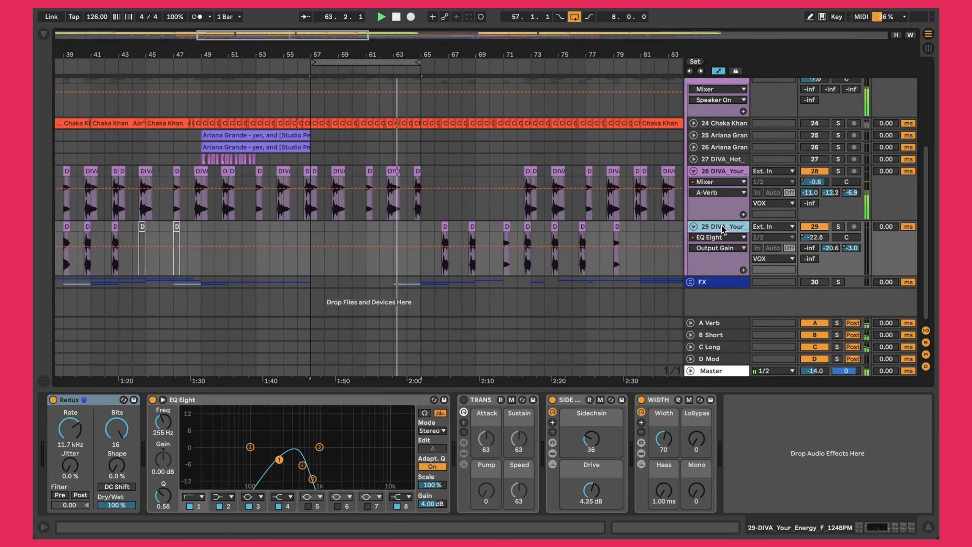
pyautogui.hscroll(-10, 447, 230)
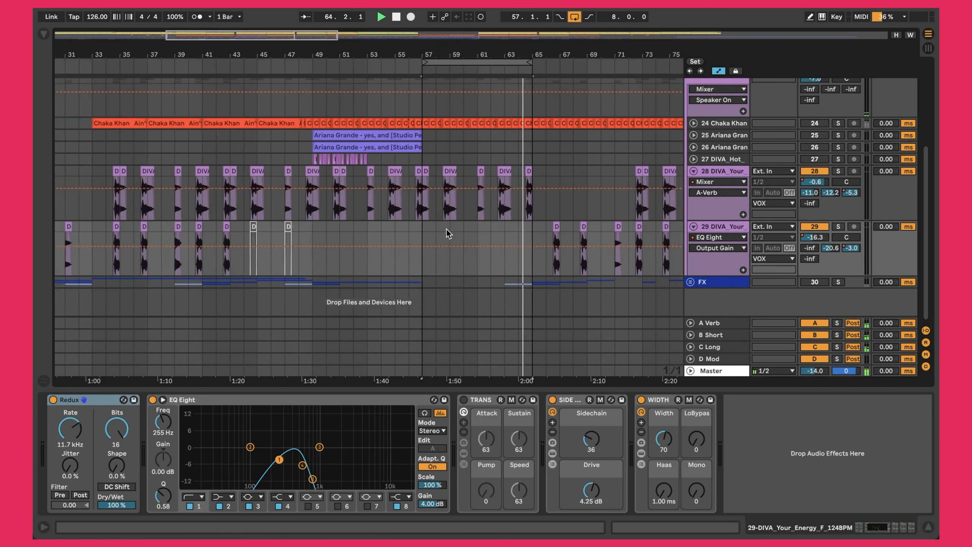
pyautogui.hscroll(8, 446, 229)
pyautogui.hscroll(-17, 422, 234)
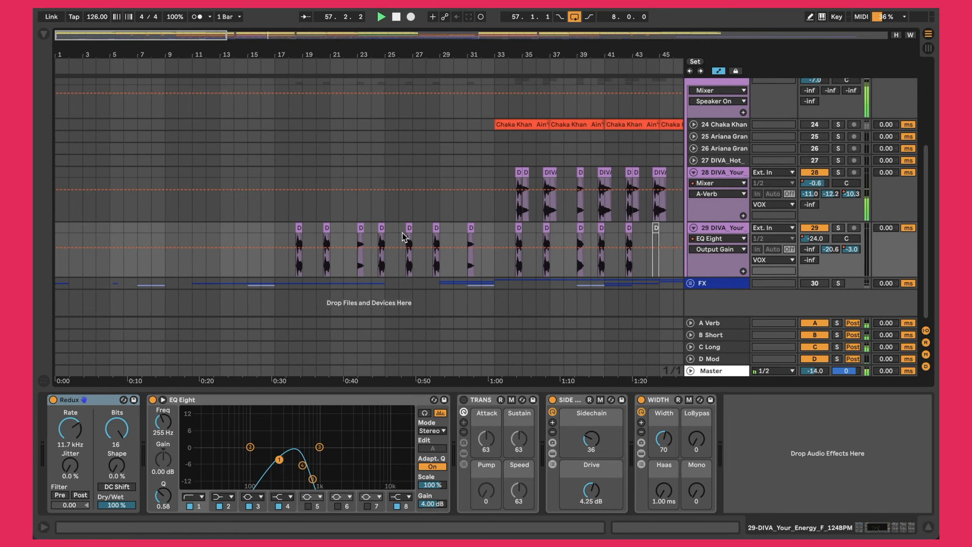
pyautogui.keyDown('shift'); pyautogui.click(403, 230); pyautogui.keyUp('shift')
pyautogui.press('space')
pyautogui.press('space')
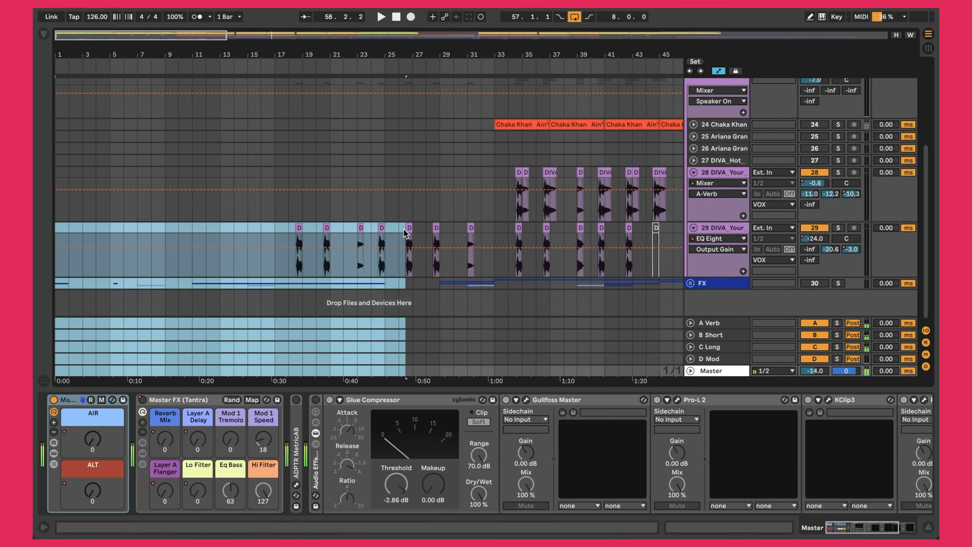
pyautogui.click(397, 229)
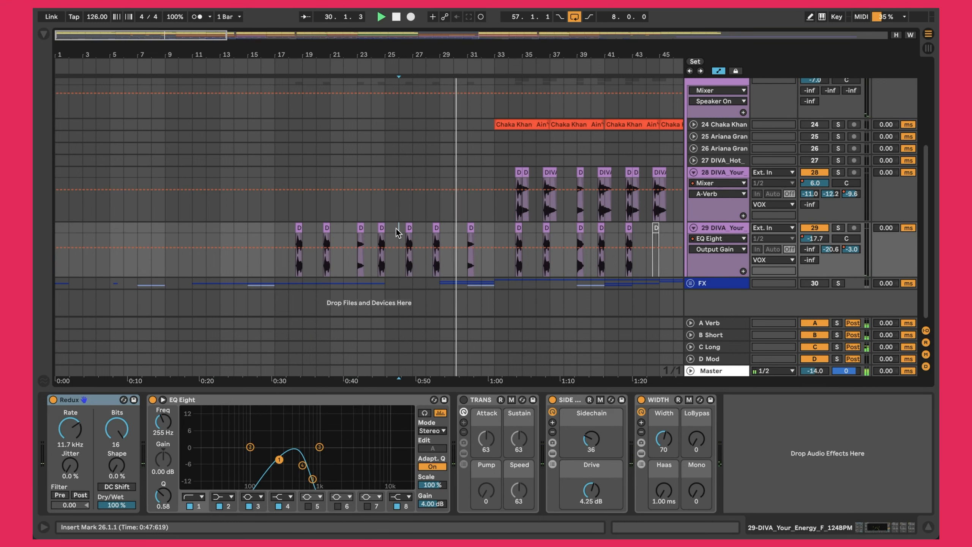
# - Move the eight-bar loop to the start of the first drop at bar 49
pyautogui.moveTo(411, 56); pyautogui.dragTo(411, 33)
pyautogui.moveTo(276, 56); pyautogui.dragTo(259, 54)
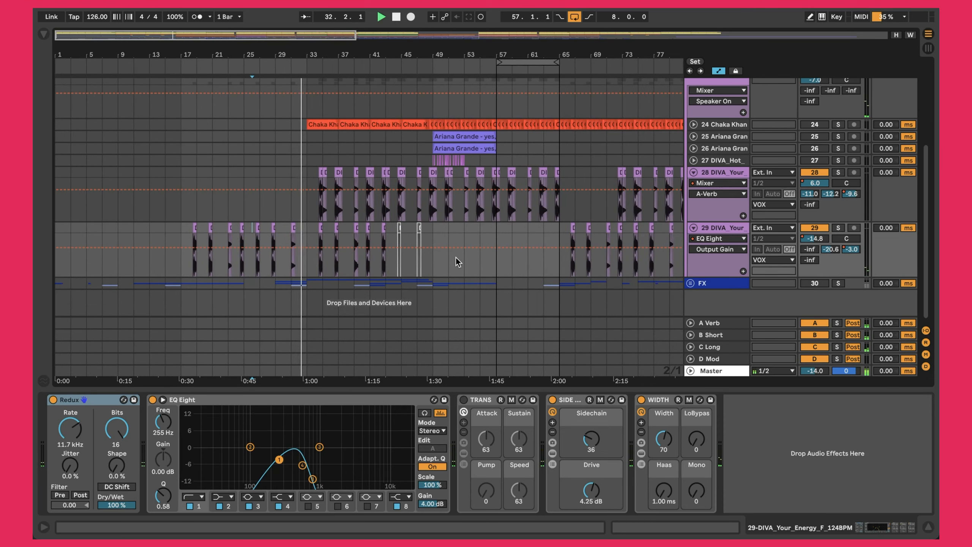
pyautogui.scroll(3, 498, 237)
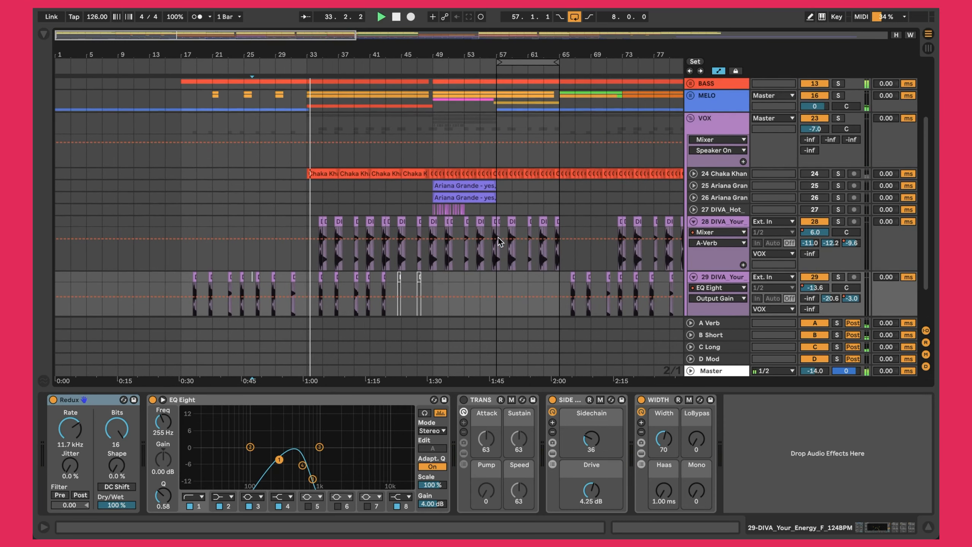
pyautogui.click(531, 60)
pyautogui.moveTo(549, 62); pyautogui.dragTo(470, 60)
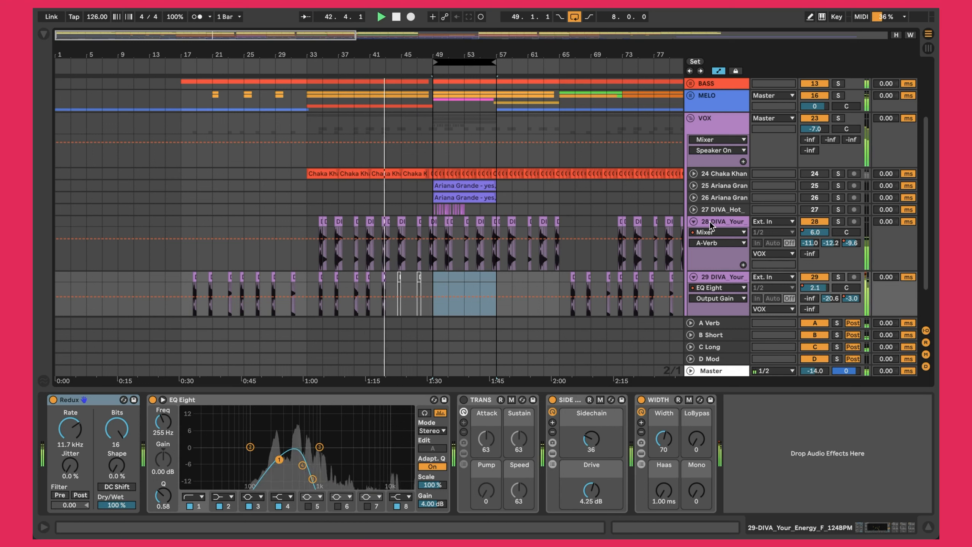
# - Deactivate both DIVA_Your vocal tracks, 28 and 29, while the drop loops
pyautogui.click(466, 245)
pyautogui.scroll(-3, 466, 248)
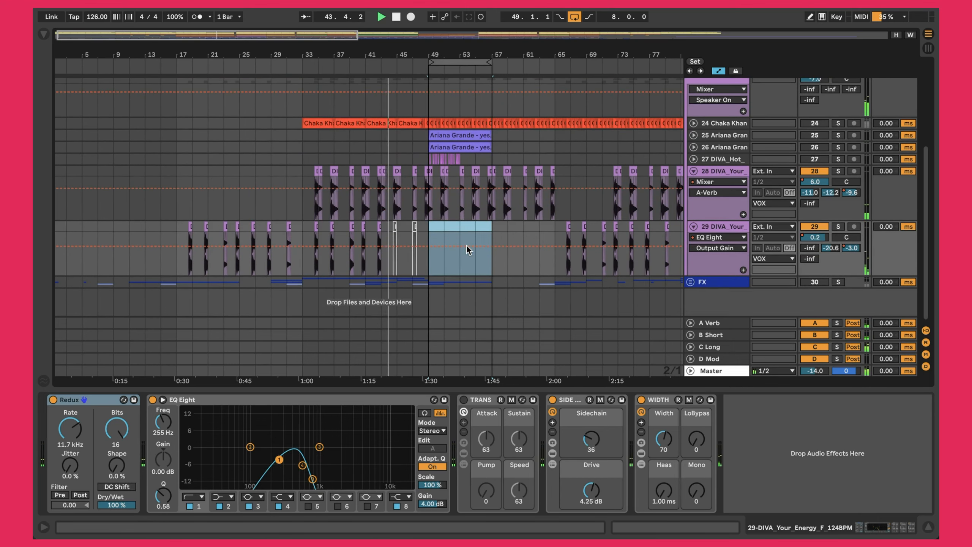
pyautogui.scroll(8, 463, 161)
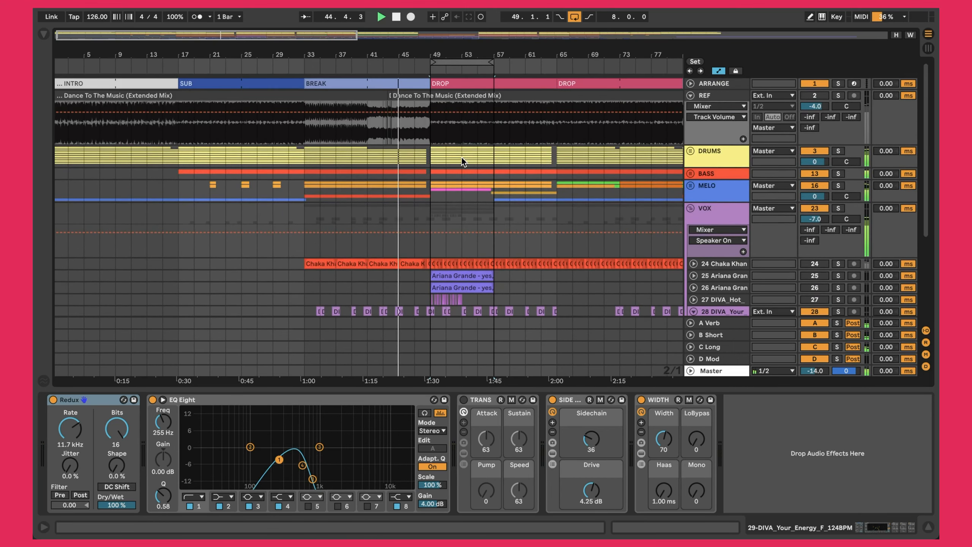
pyautogui.scroll(-8, 464, 161)
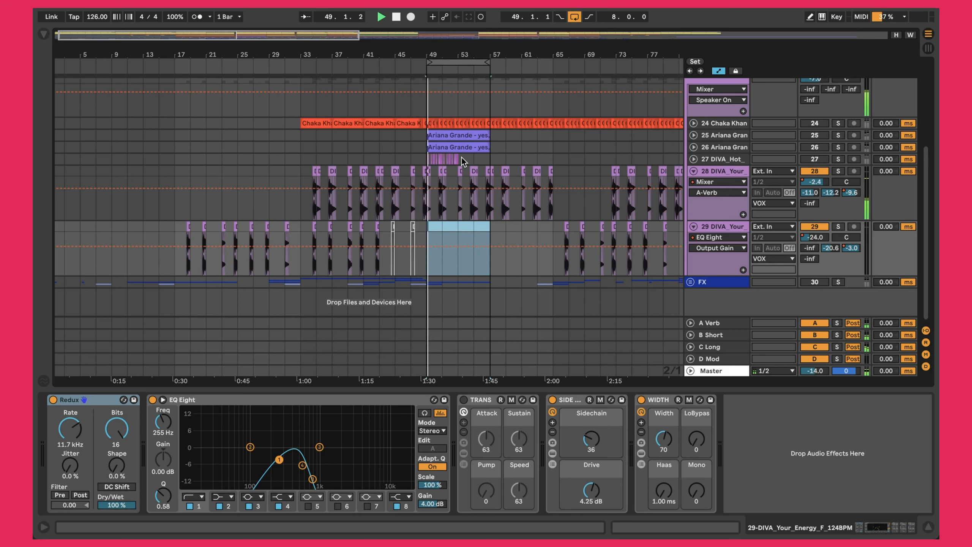
pyautogui.click(821, 228)
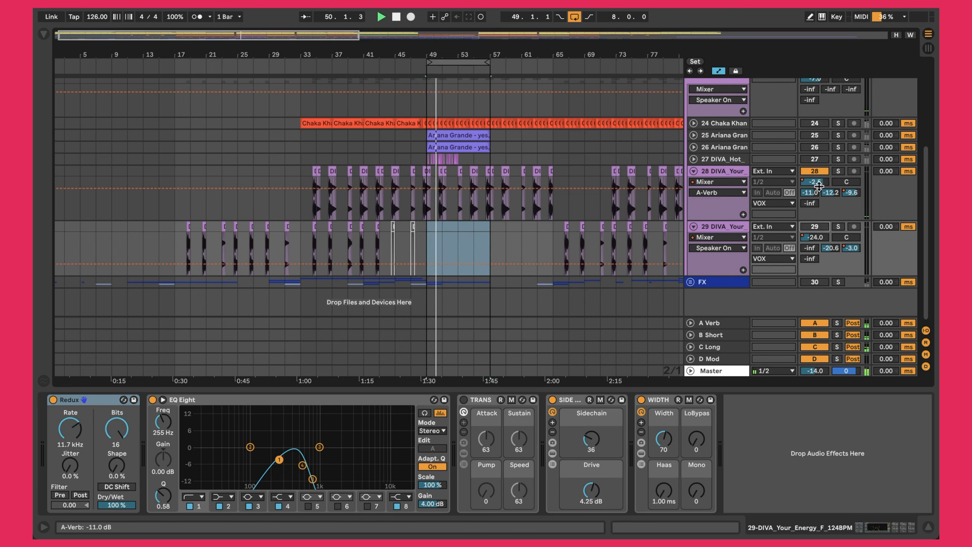
pyautogui.scroll(2, 599, 181)
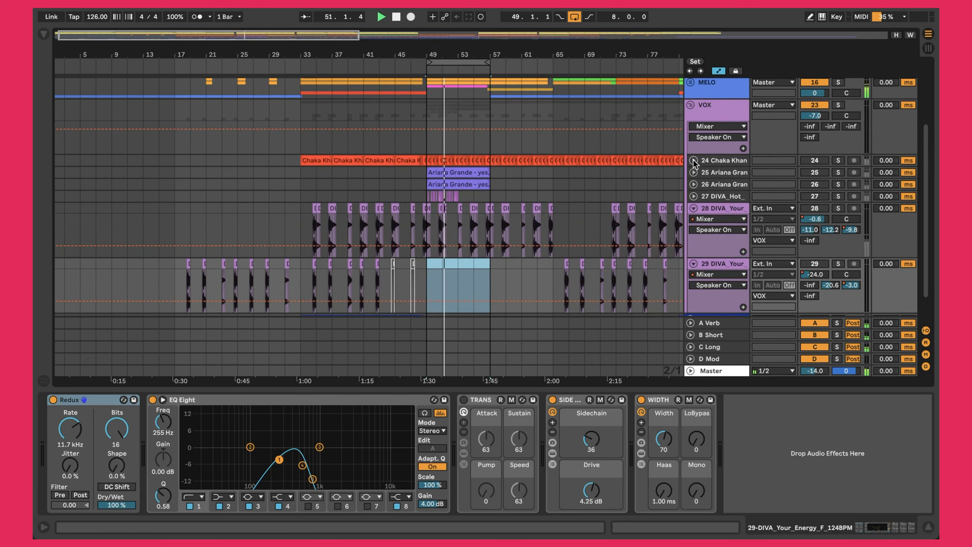
# - Unfold the 24 Chaka Khan track, activate it to audition it in the drop, and deactivate it again
pyautogui.click(694, 160)
pyautogui.click(819, 161)
pyautogui.click(819, 162)
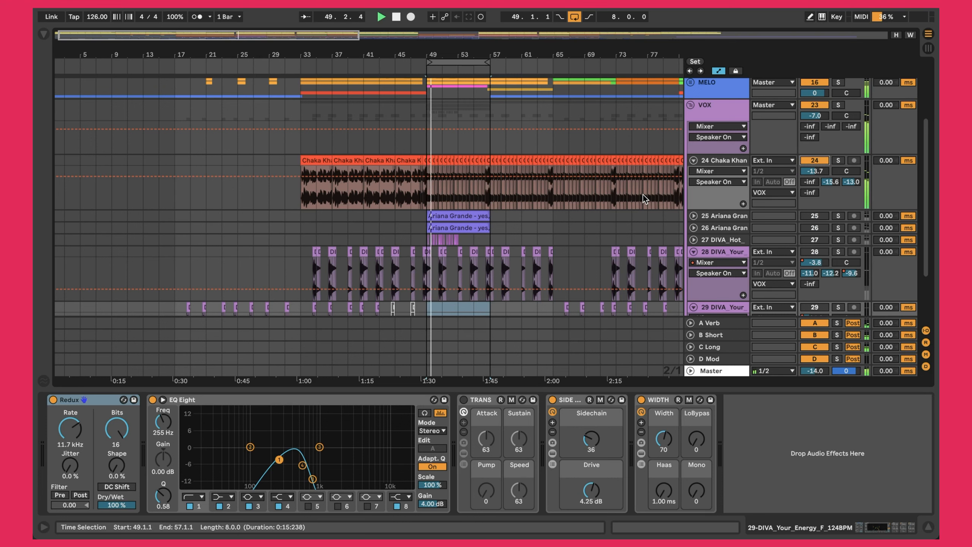
pyautogui.scroll(-2, 591, 185)
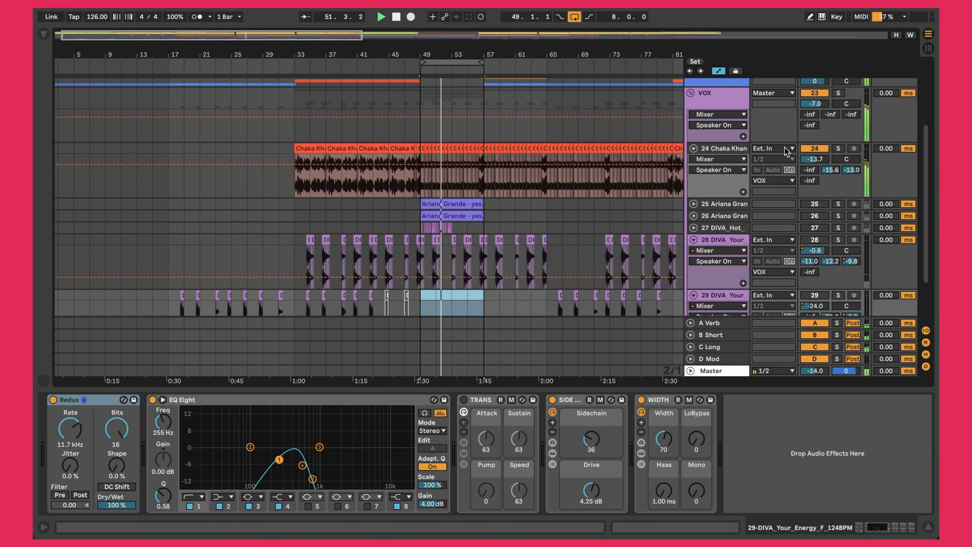
pyautogui.click(814, 148)
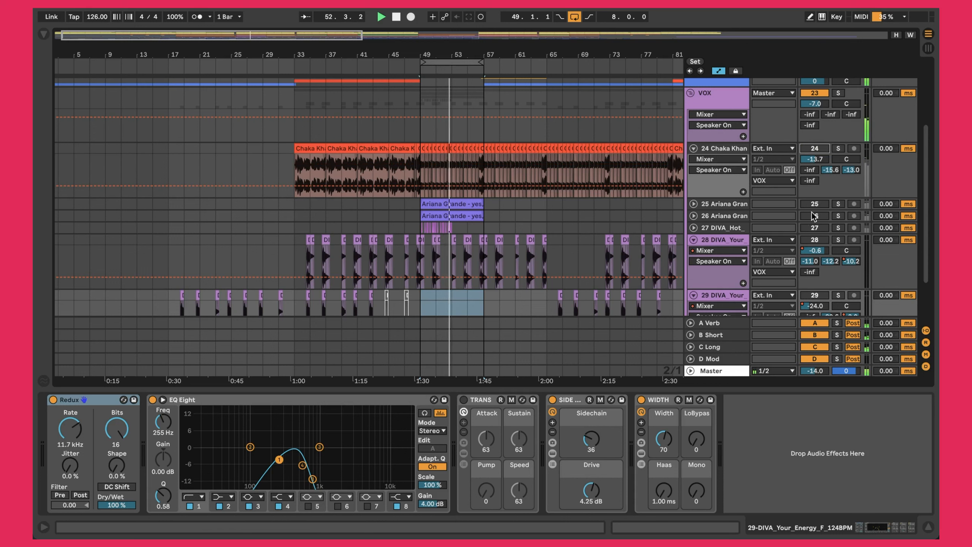
# - Audition the 25 Ariana Grande vocal in the loop with its track unfolded, and switch it back off
pyautogui.click(816, 204)
pyautogui.click(694, 203)
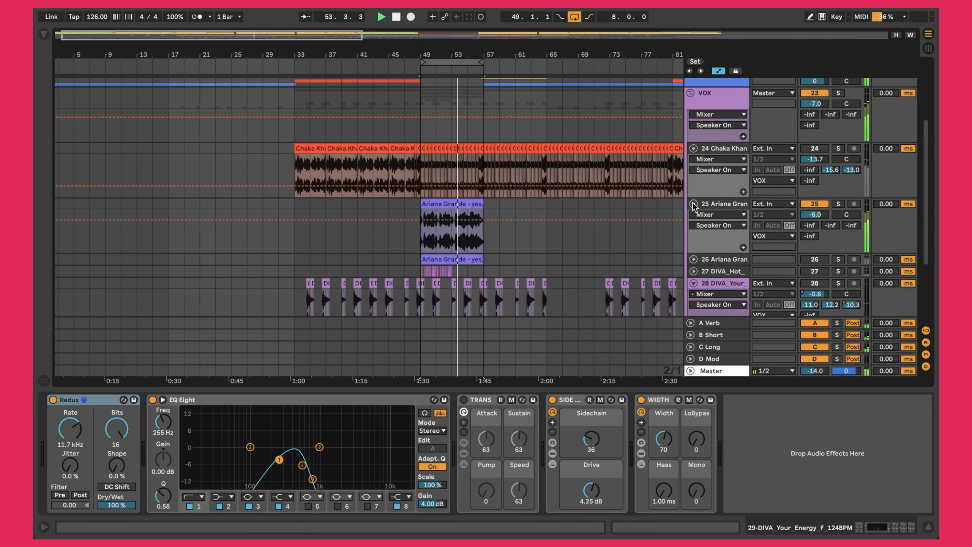
pyautogui.scroll(-2, 746, 191)
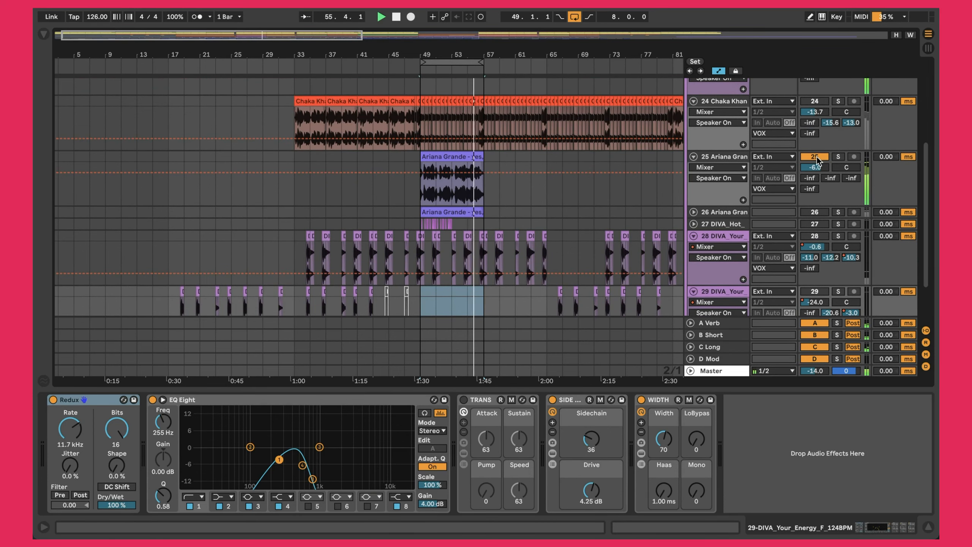
pyautogui.click(804, 158)
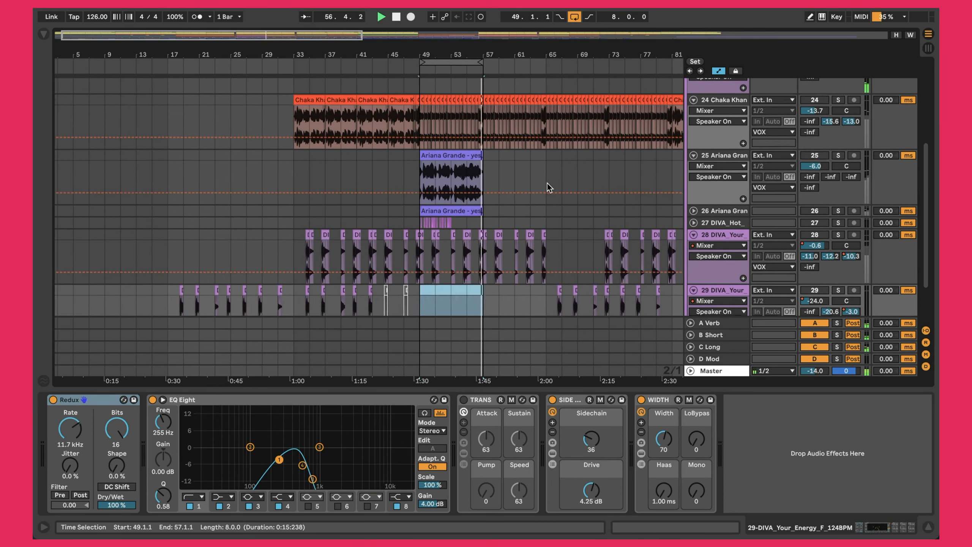
# - Unfold the 27 DIVA_Hot vocal track and audition it briefly in the looped drop
pyautogui.scroll(-2, 613, 180)
pyautogui.click(694, 171)
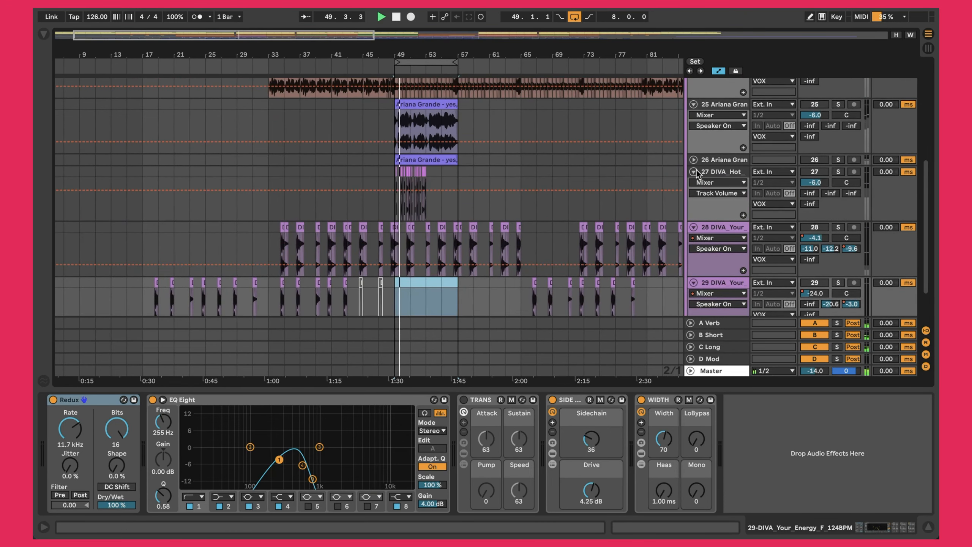
pyautogui.click(807, 173)
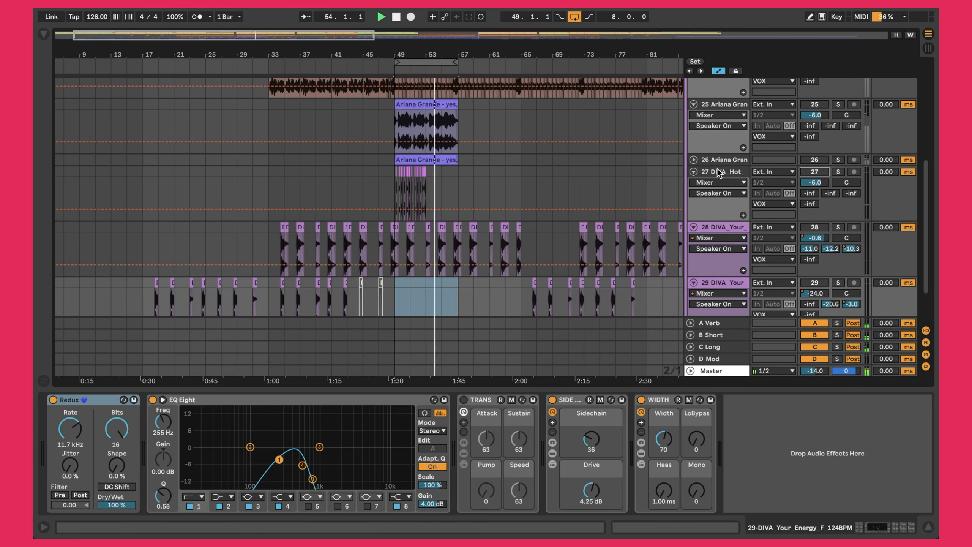
# - Reactivate the two DIVA_Your vocal tracks, 28 and 29
pyautogui.scroll(-3, 808, 230)
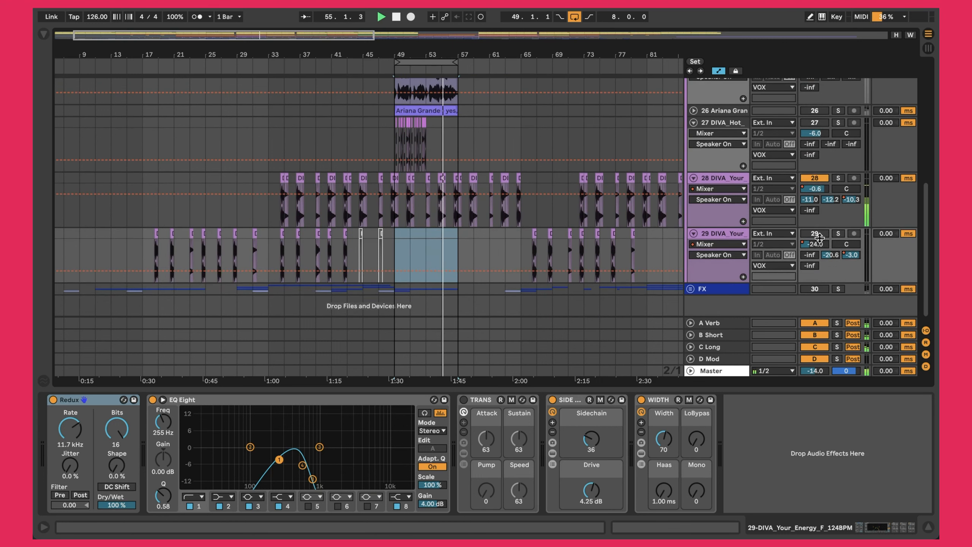
pyautogui.click(818, 235)
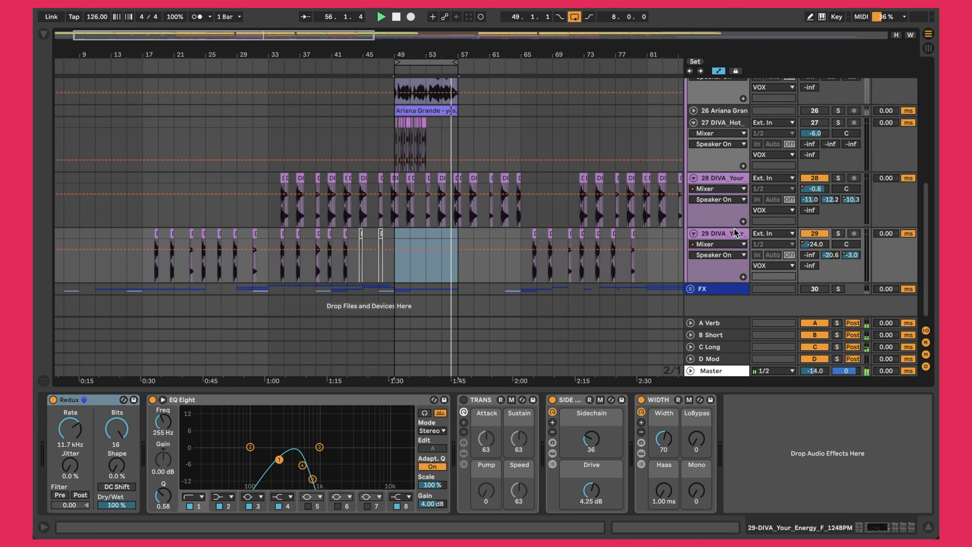
pyautogui.scroll(4, 601, 191)
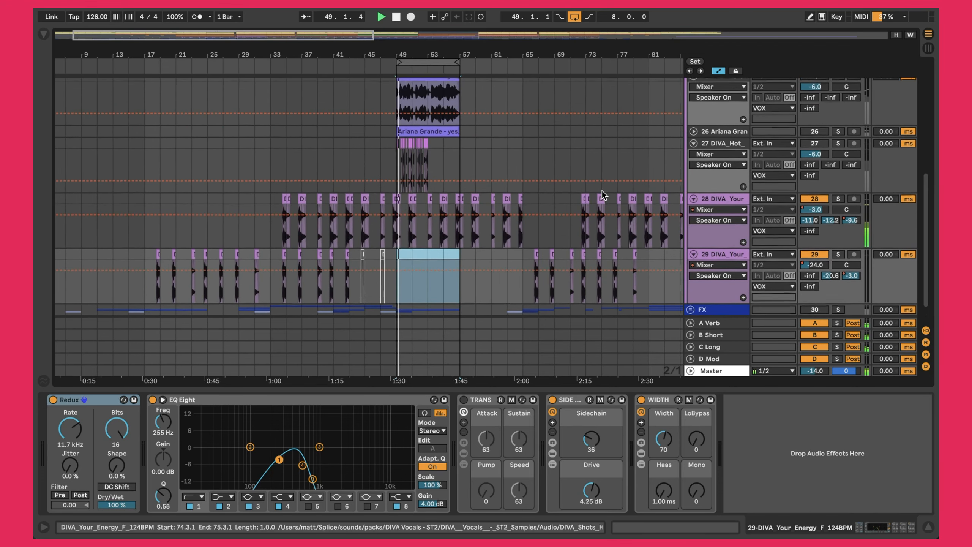
pyautogui.scroll(4, 670, 127)
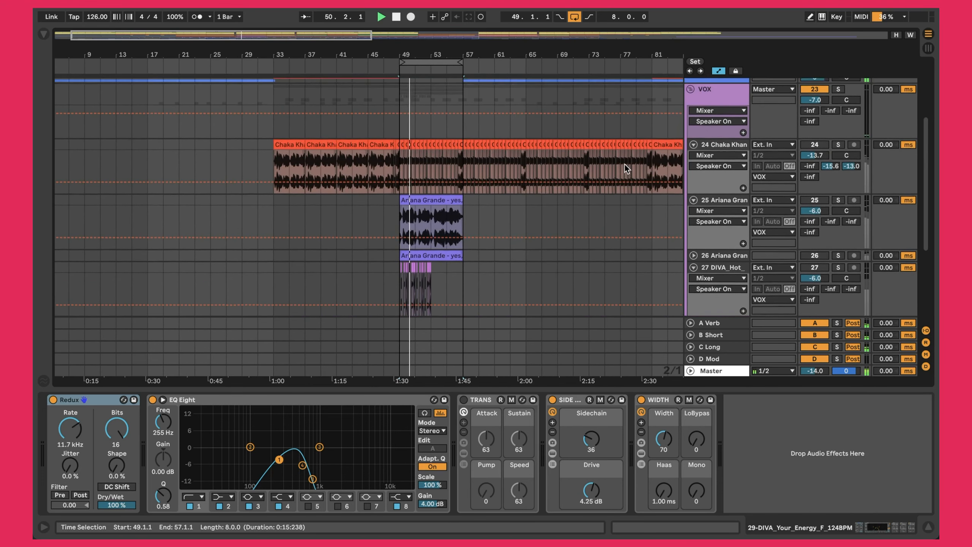
pyautogui.scroll(3, 671, 134)
pyautogui.click(692, 123)
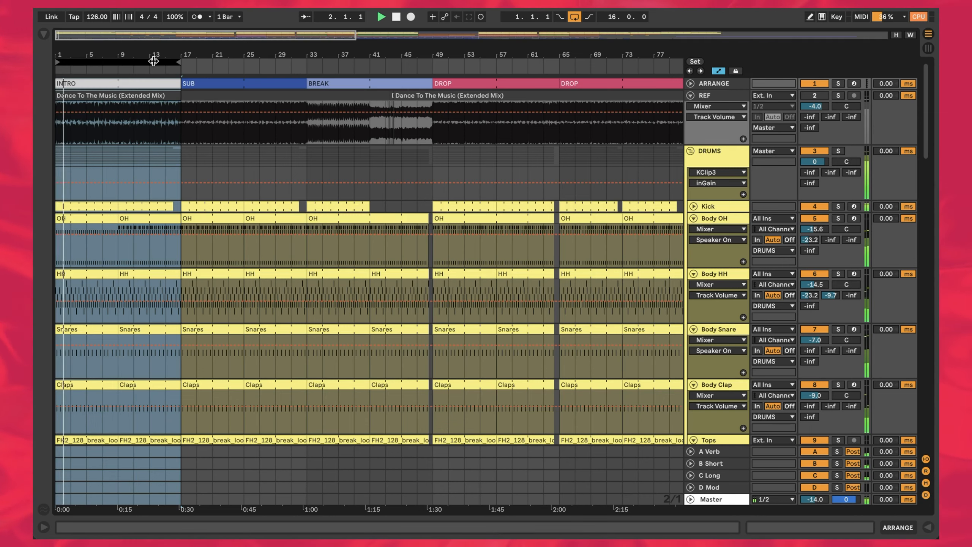
# - Examine the tracks from the DRUMS group down to the FX group, with the arrangement from INTRO to OUTRO in view
pyautogui.scroll(-3, 160, 202)
pyautogui.scroll(-15, 159, 202)
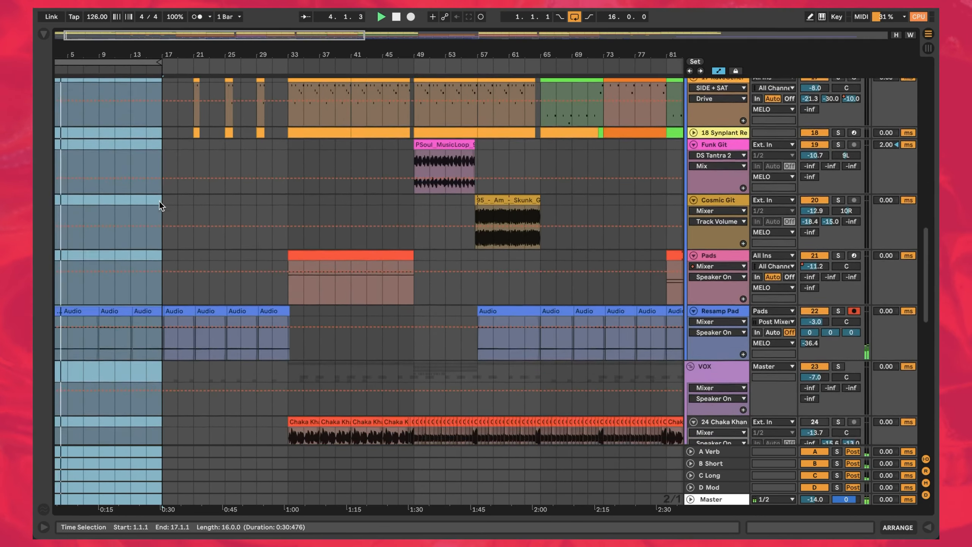
pyautogui.scroll(-15, 159, 201)
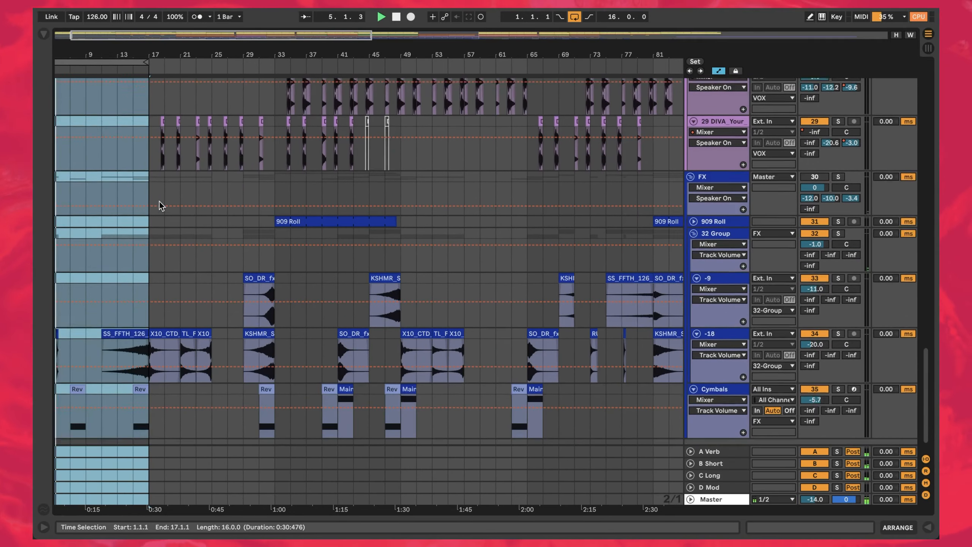
pyautogui.scroll(-2, 160, 201)
pyautogui.scroll(20, 160, 201)
pyautogui.moveTo(159, 57); pyautogui.dragTo(159, 28)
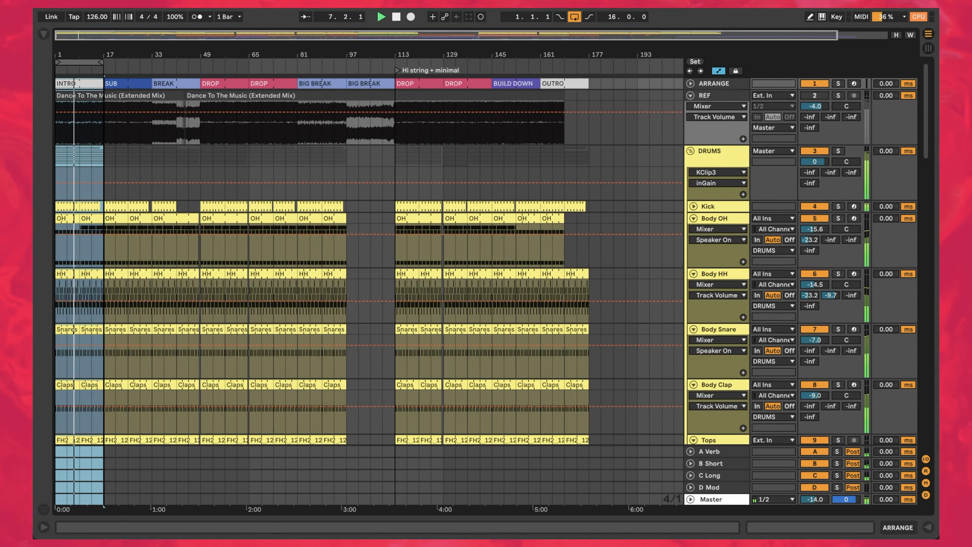
pyautogui.moveTo(160, 56); pyautogui.dragTo(108, 56)
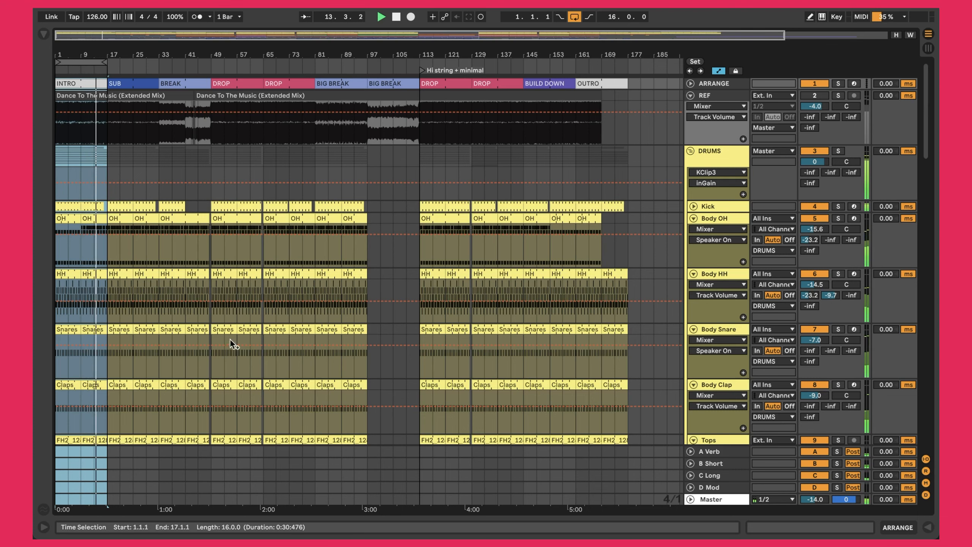
pyautogui.scroll(-10, 236, 392)
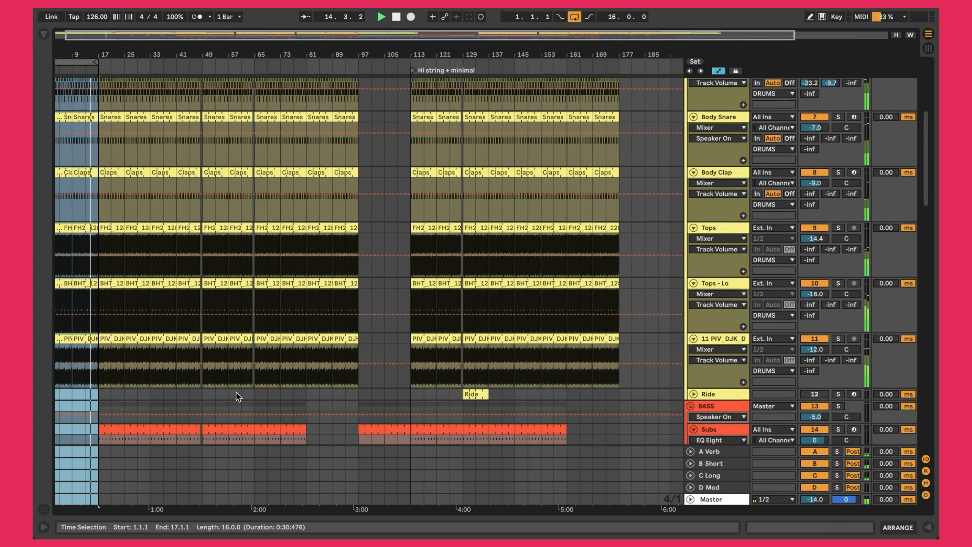
pyautogui.scroll(-4, 237, 392)
pyautogui.scroll(-8, 226, 356)
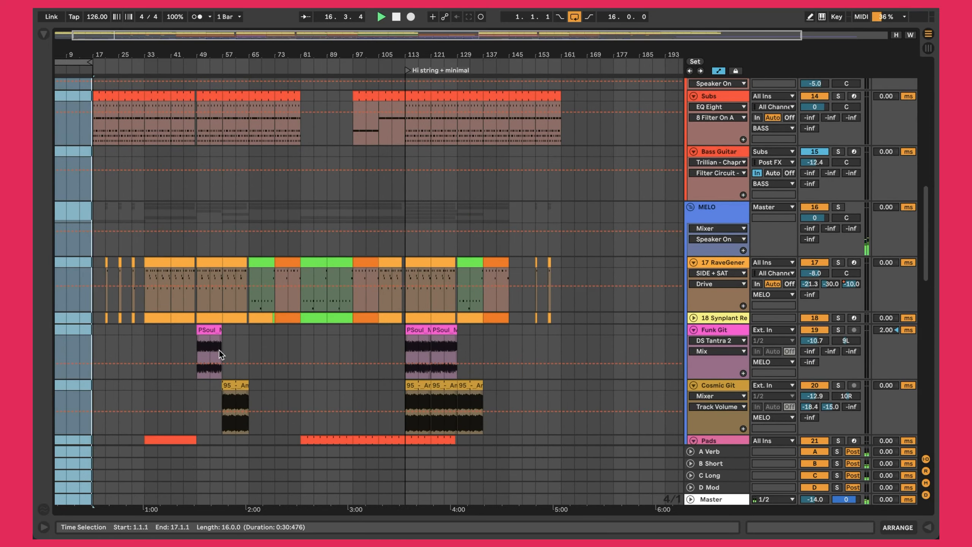
pyautogui.scroll(-15, 219, 350)
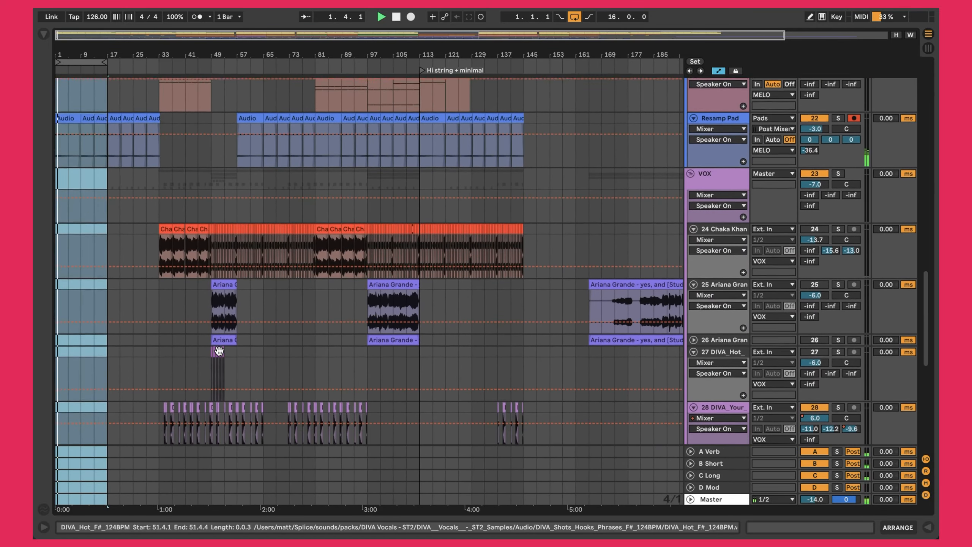
pyautogui.scroll(20, 219, 351)
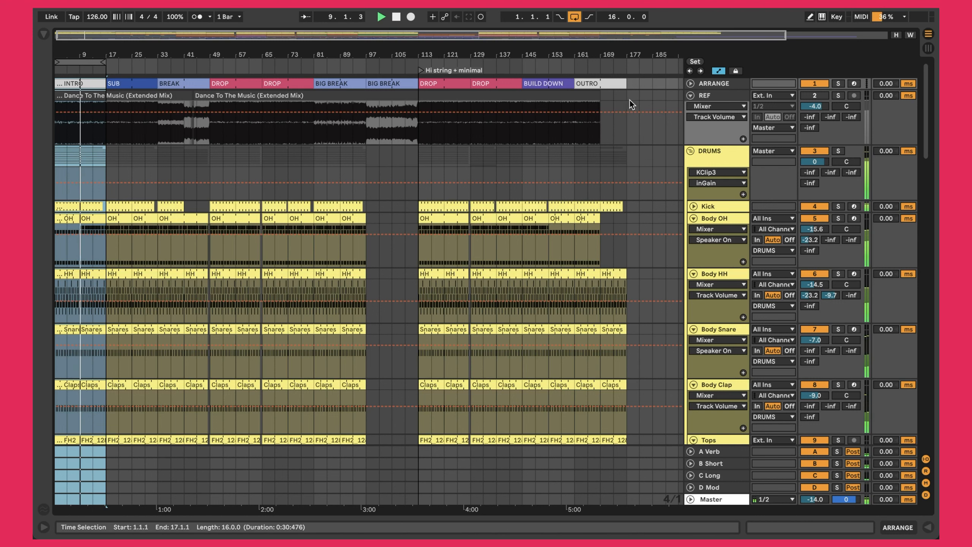
# - Unfold the ARRANGE track and select its section clips in turn, from INTRO, SUB and BREAK through the drops and big breaks
pyautogui.click(689, 84)
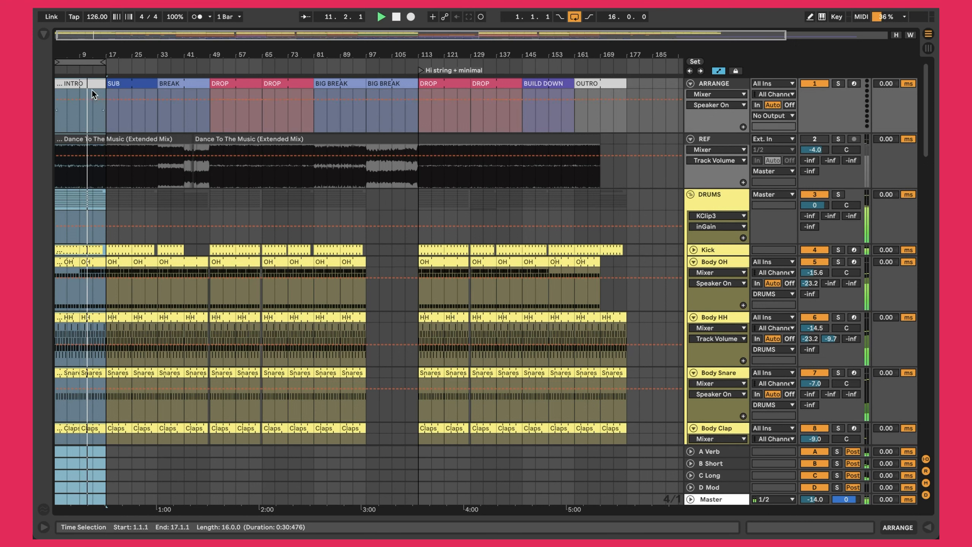
pyautogui.click(81, 84)
pyautogui.click(147, 83)
pyautogui.click(187, 83)
pyautogui.click(226, 83)
pyautogui.click(277, 83)
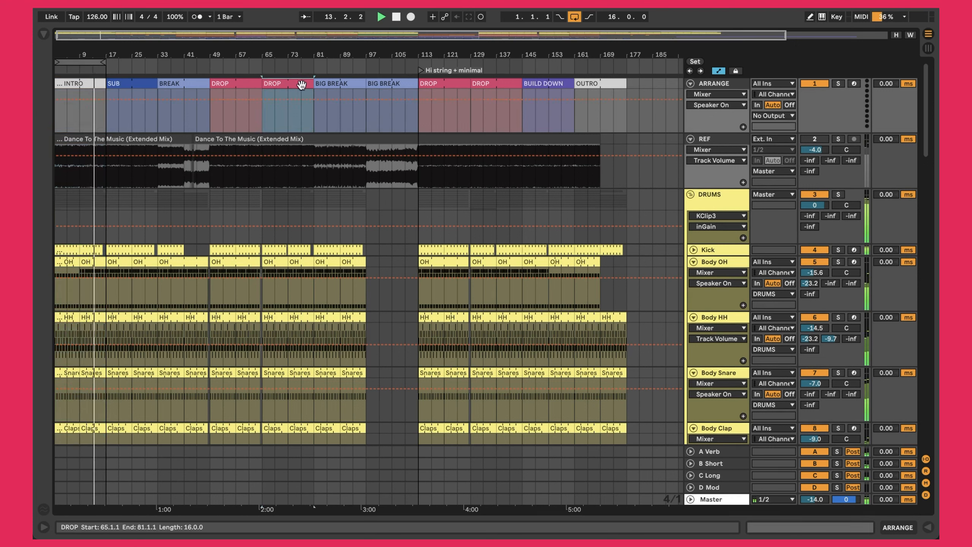
pyautogui.click(331, 83)
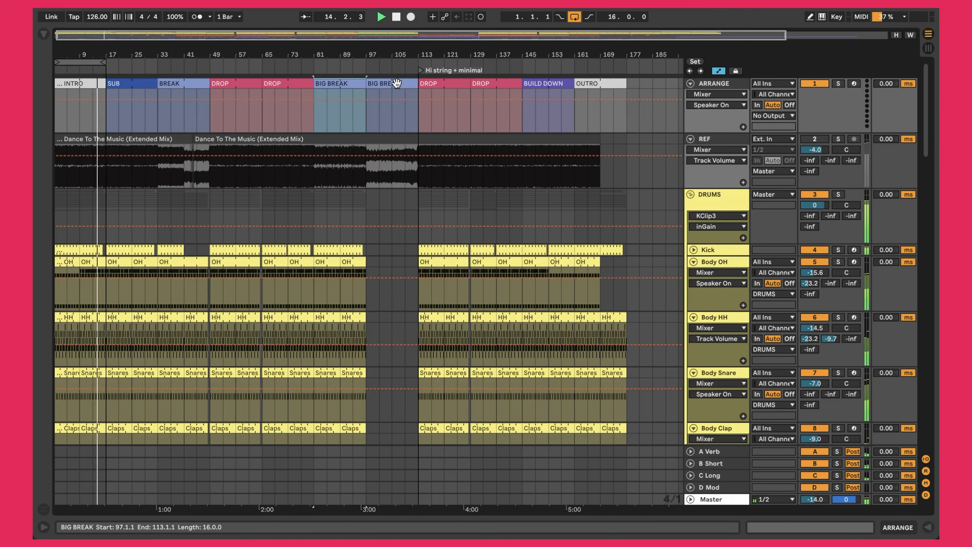
pyautogui.click(383, 83)
pyautogui.click(436, 83)
# - Select the INTRO, SUB, BREAK and first DROP clips on the ARRANGE track again, followed by BUILD DOWN and OUTRO
pyautogui.click(77, 83)
pyautogui.click(146, 81)
pyautogui.click(180, 83)
pyautogui.click(236, 83)
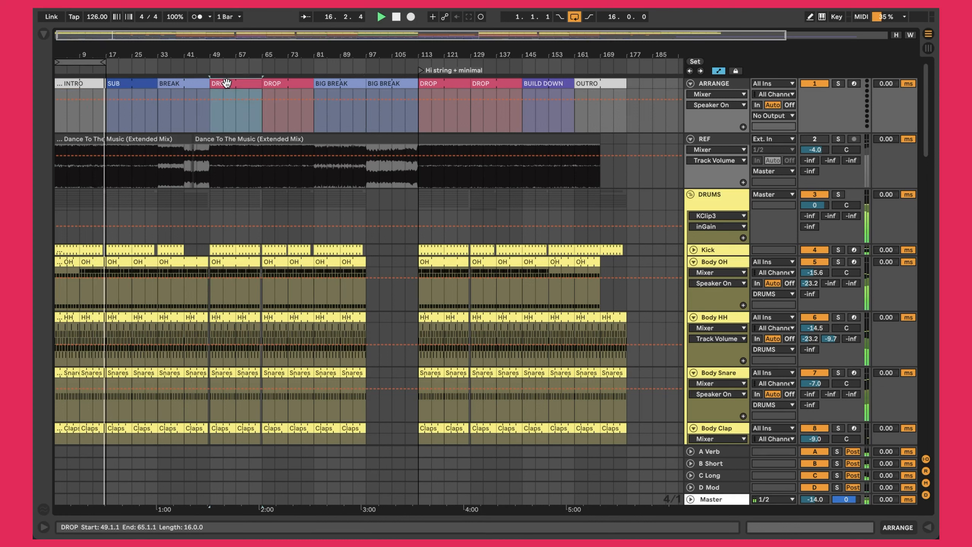
pyautogui.click(547, 84)
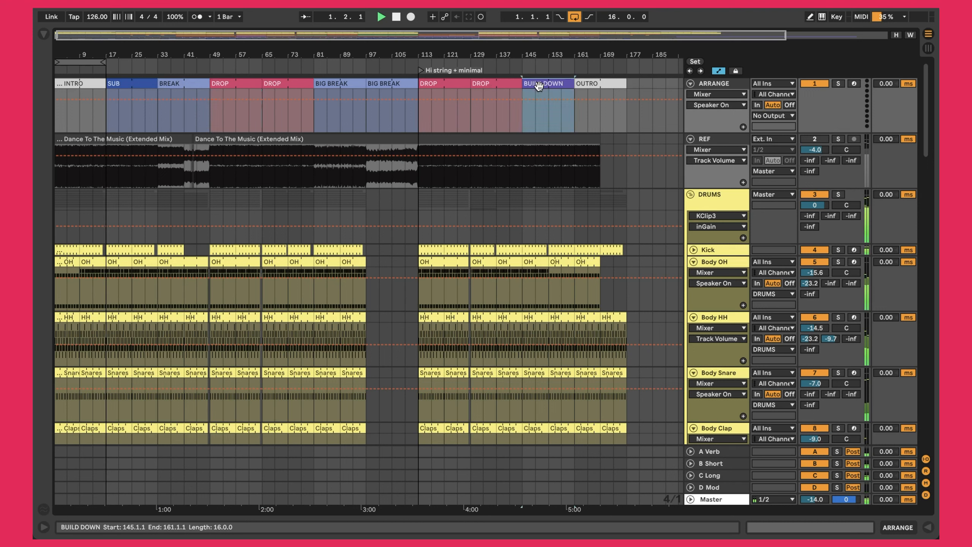
pyautogui.click(603, 84)
pyautogui.click(284, 81)
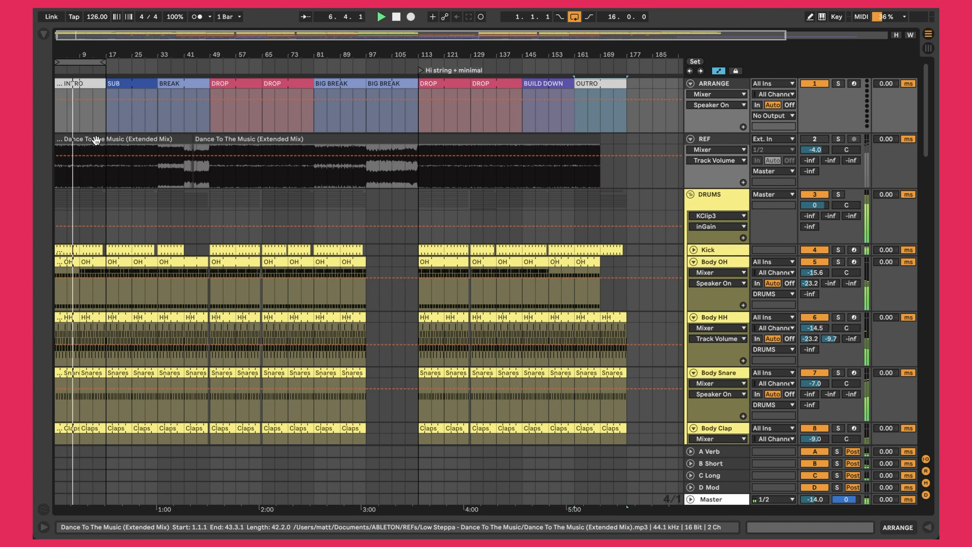
# - Walk through the song structure on the ARRANGE track by selecting clips from INTRO through both pairs of drops to BUILD DOWN
pyautogui.click(85, 84)
pyautogui.click(168, 84)
pyautogui.click(246, 85)
pyautogui.click(283, 85)
pyautogui.click(328, 84)
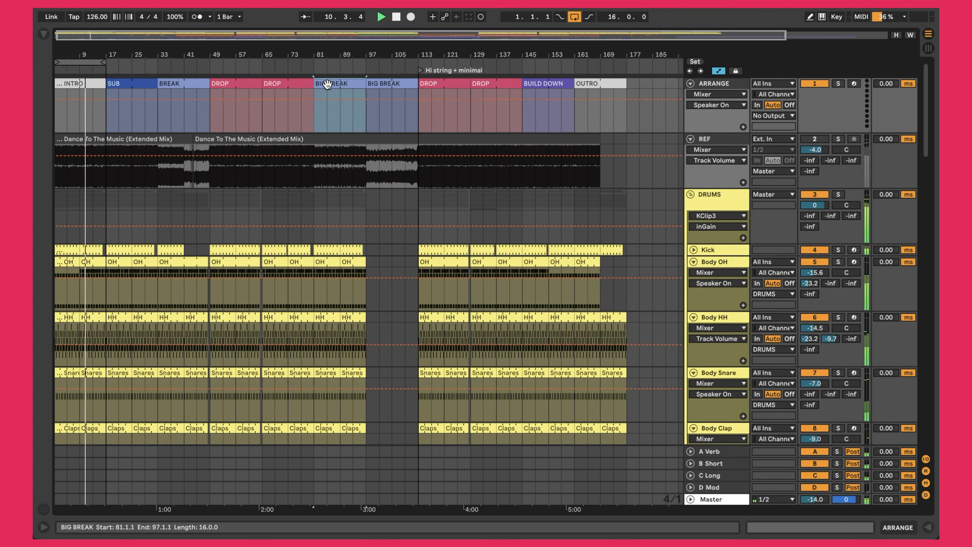
pyautogui.click(383, 84)
pyautogui.click(440, 84)
pyautogui.click(501, 85)
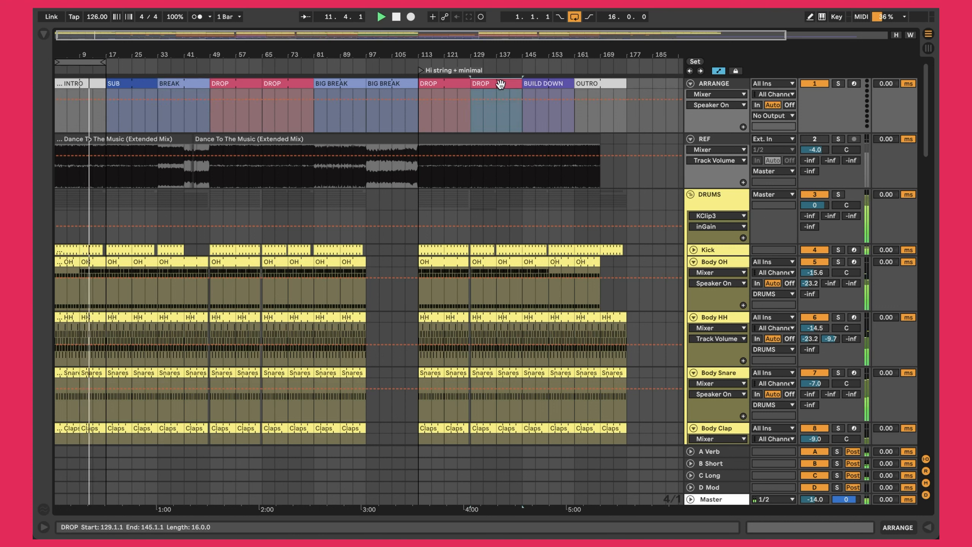
pyautogui.click(541, 84)
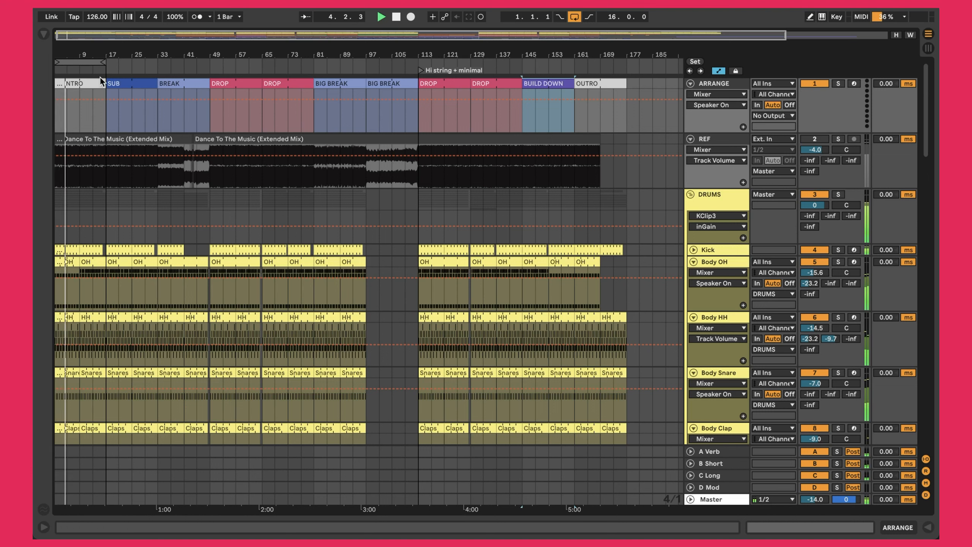
# - Select the sections from INTRO to the second DROP one after another, and return to the INTRO clip
pyautogui.click(89, 84)
pyautogui.click(142, 82)
pyautogui.click(184, 83)
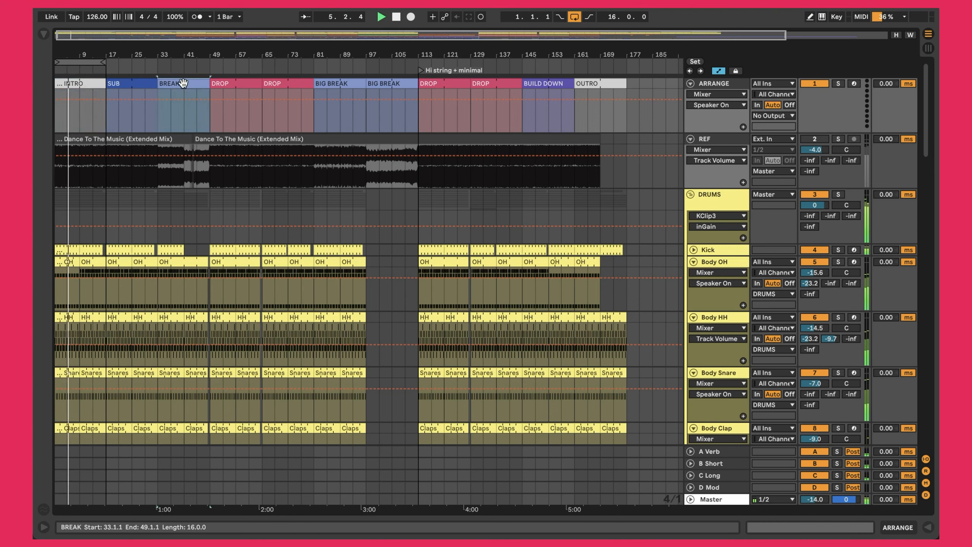
pyautogui.click(242, 83)
pyautogui.click(281, 83)
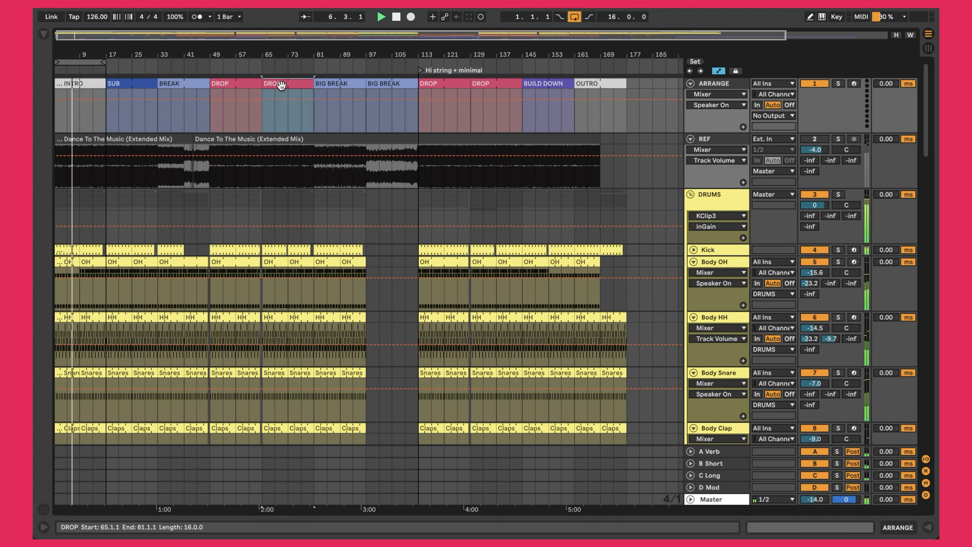
pyautogui.click(75, 83)
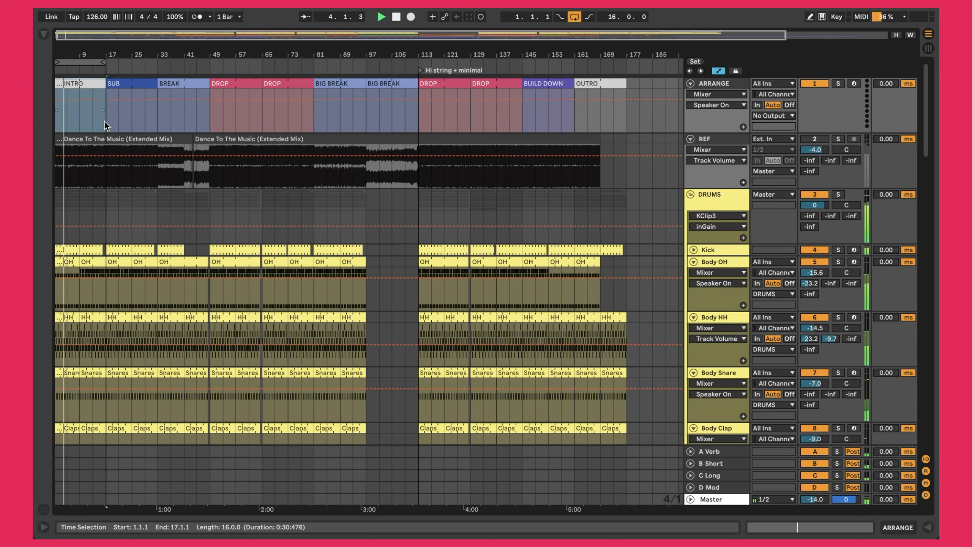
# - Examine which tracks play during the intro, from the DRUMS group down to the Cymbals track in the FX group
pyautogui.scroll(-5, 97, 180)
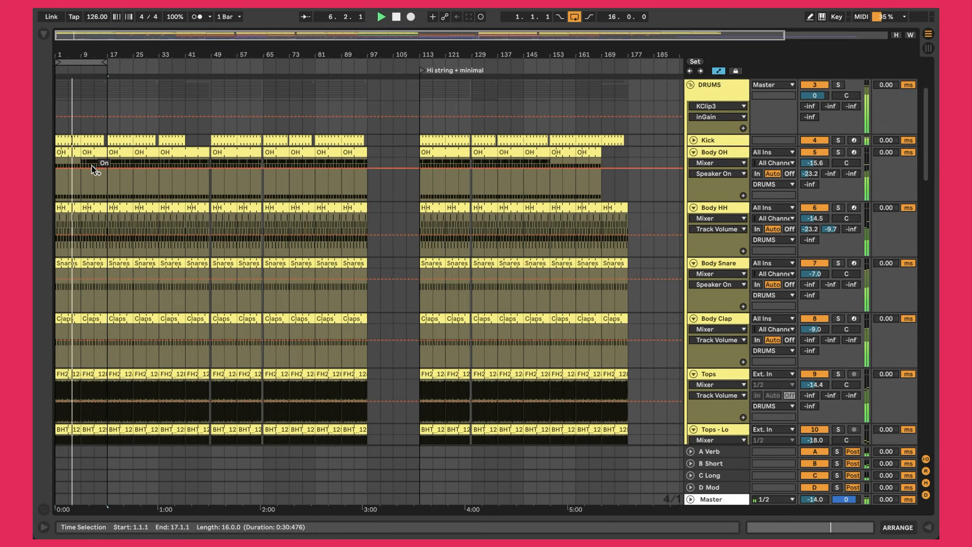
pyautogui.scroll(-5, 91, 166)
pyautogui.scroll(-1, 91, 166)
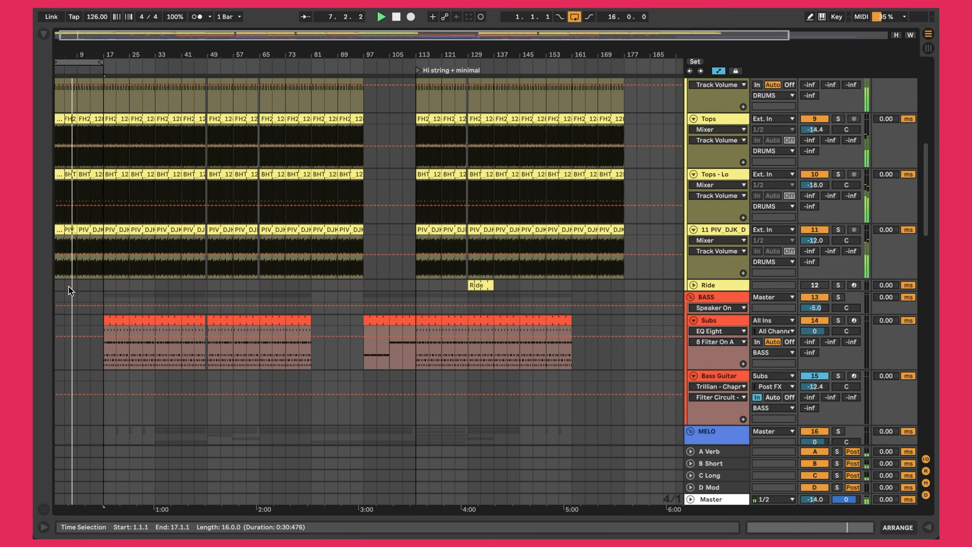
pyautogui.scroll(-8, 68, 287)
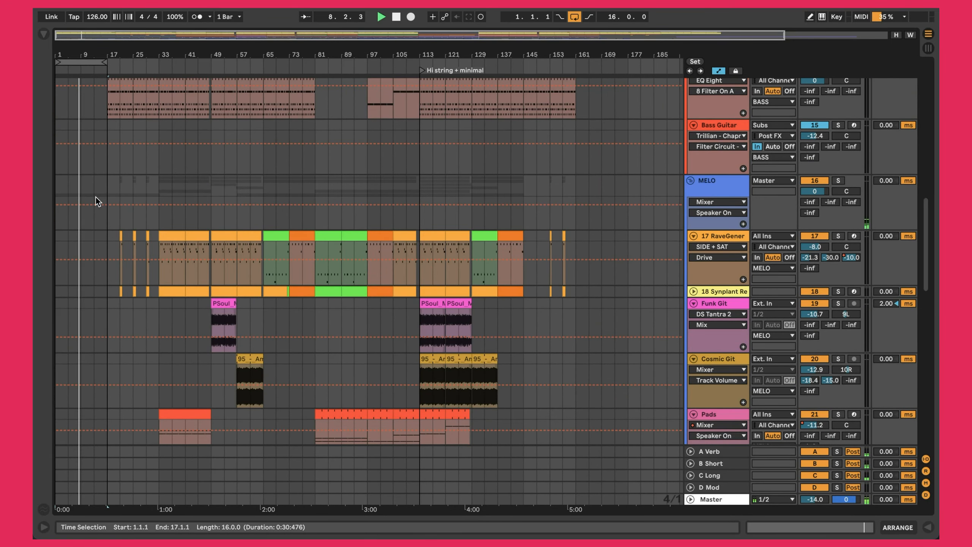
pyautogui.scroll(-7, 95, 197)
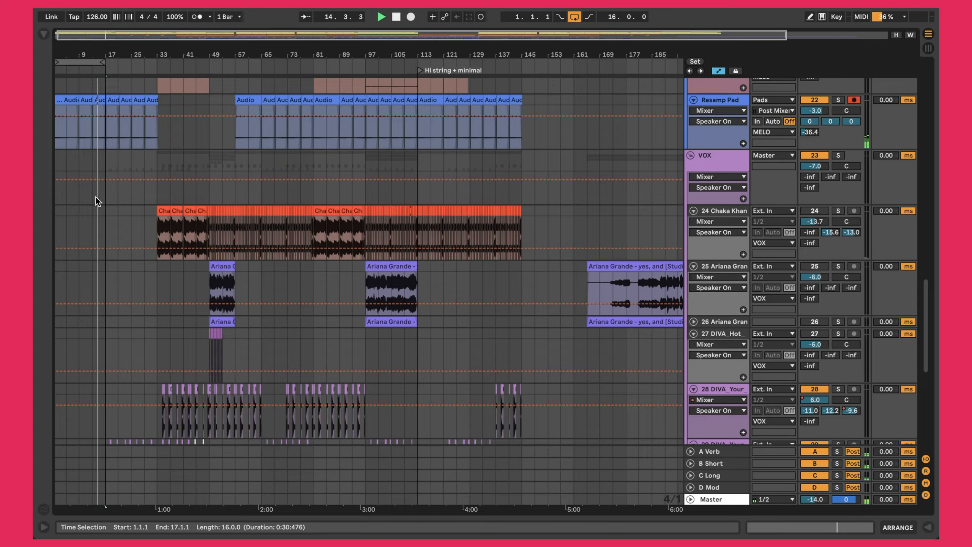
pyautogui.scroll(-5, 95, 197)
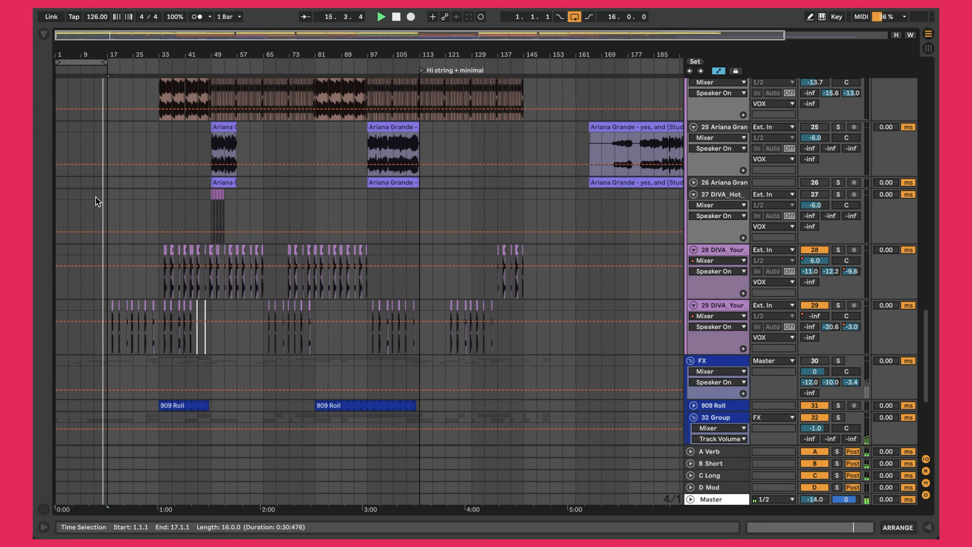
pyautogui.scroll(-7, 96, 196)
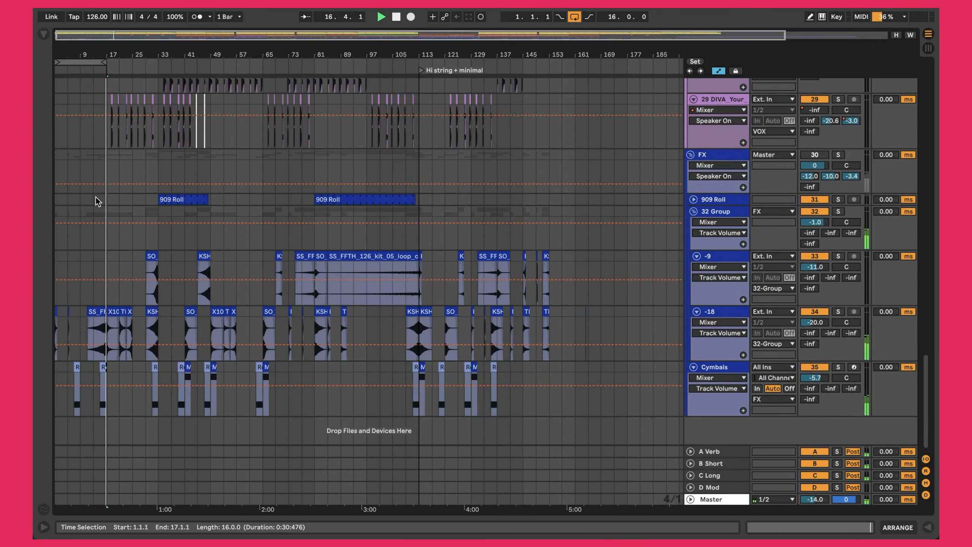
# - Turn off the arrangement loop and select the INTRO clip on the ARRANGE track, with the opening sections enlarged
pyautogui.moveTo(70, 55); pyautogui.dragTo(111, 99)
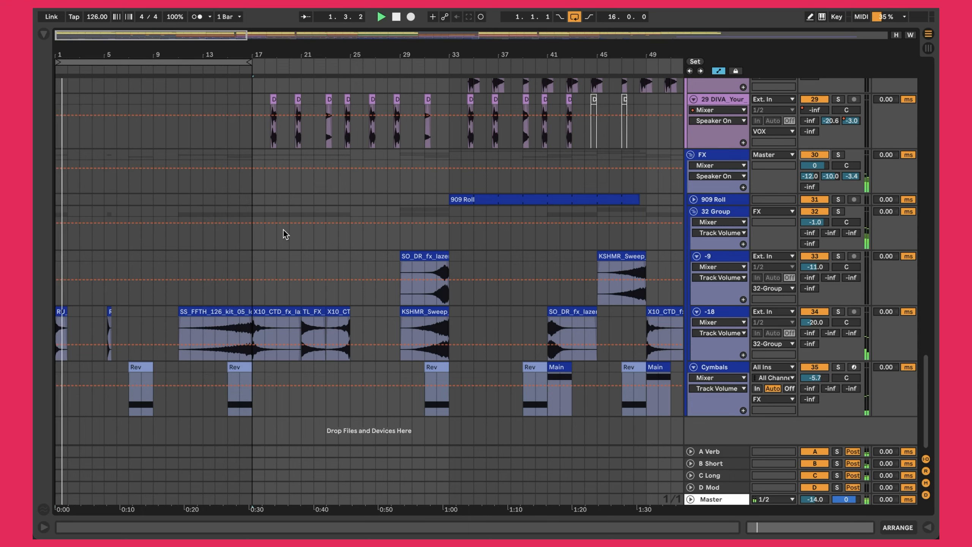
pyautogui.scroll(15, 283, 229)
pyautogui.click(574, 16)
pyautogui.click(131, 84)
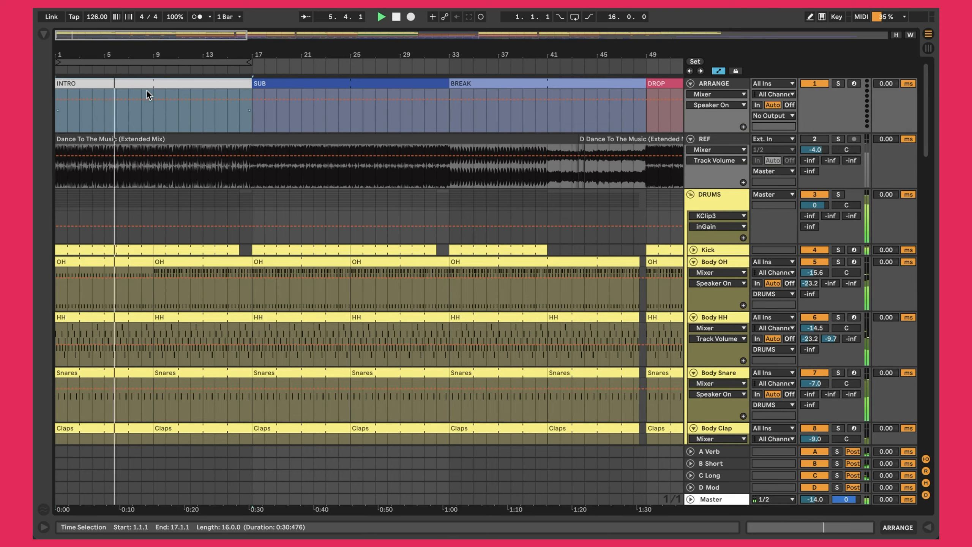
# - Follow playback through the intro into SUB, examining the Resamp Pad, the FX sweeps and the reverse cymbals
pyautogui.scroll(-10, 169, 242)
pyautogui.scroll(-5, 168, 242)
pyautogui.scroll(8, 168, 242)
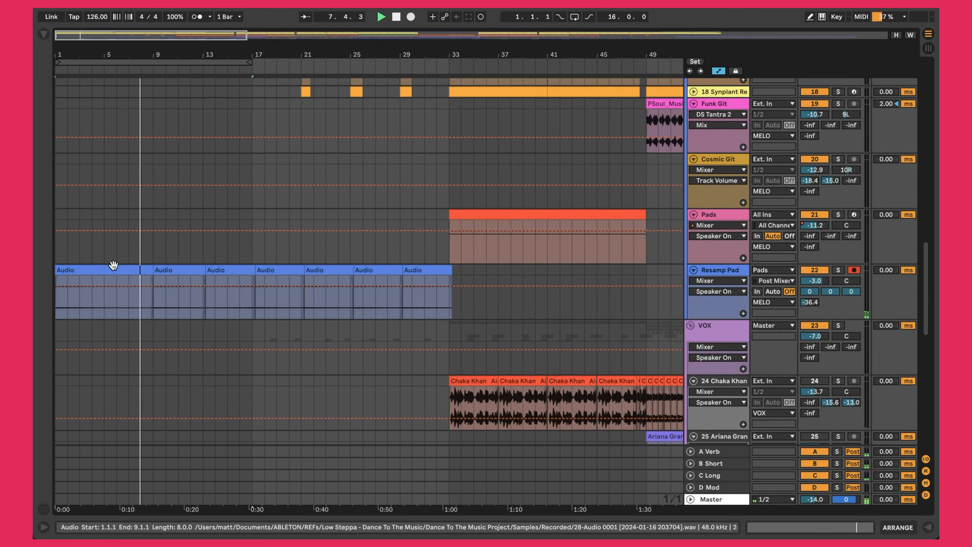
pyautogui.scroll(-10, 150, 286)
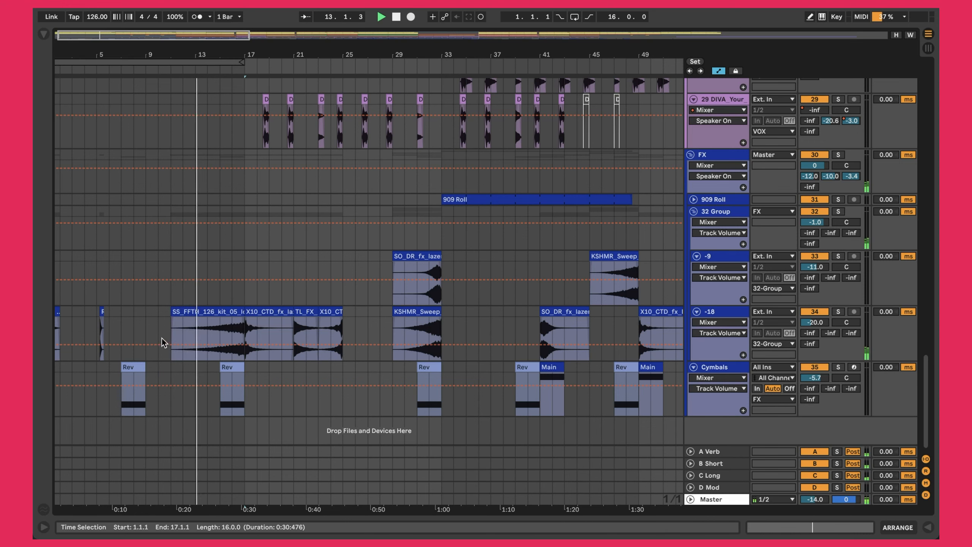
pyautogui.scroll(2, 239, 322)
pyautogui.scroll(-2, 239, 322)
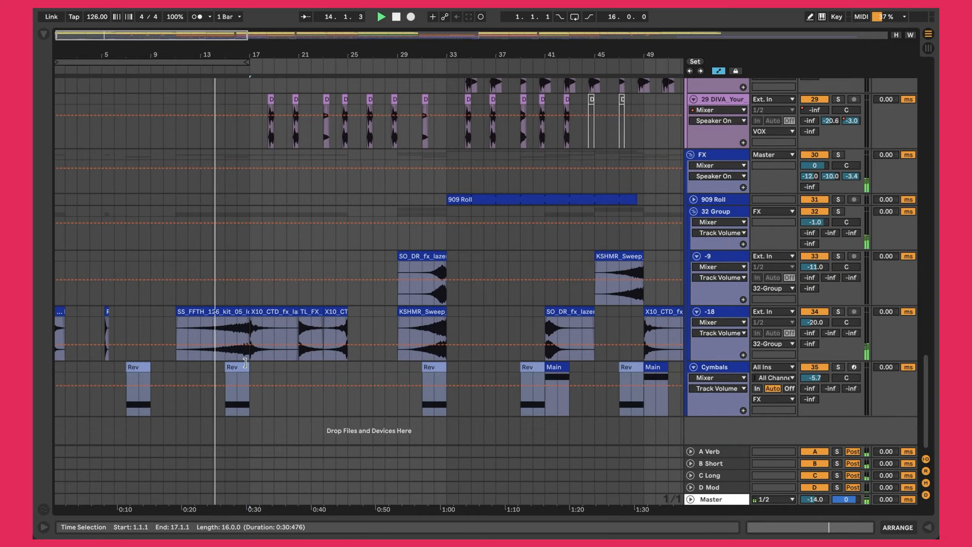
pyautogui.scroll(3, 245, 364)
pyautogui.scroll(20, 247, 370)
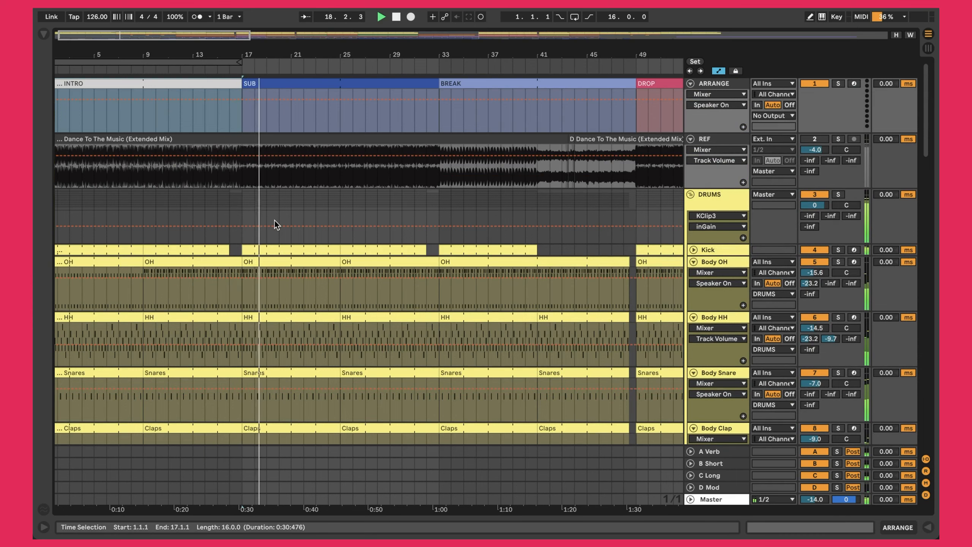
# - Examine the tracks at the start of SUB, from the DRUMS group down to the Cymbals track in the FX group
pyautogui.scroll(-15, 231, 291)
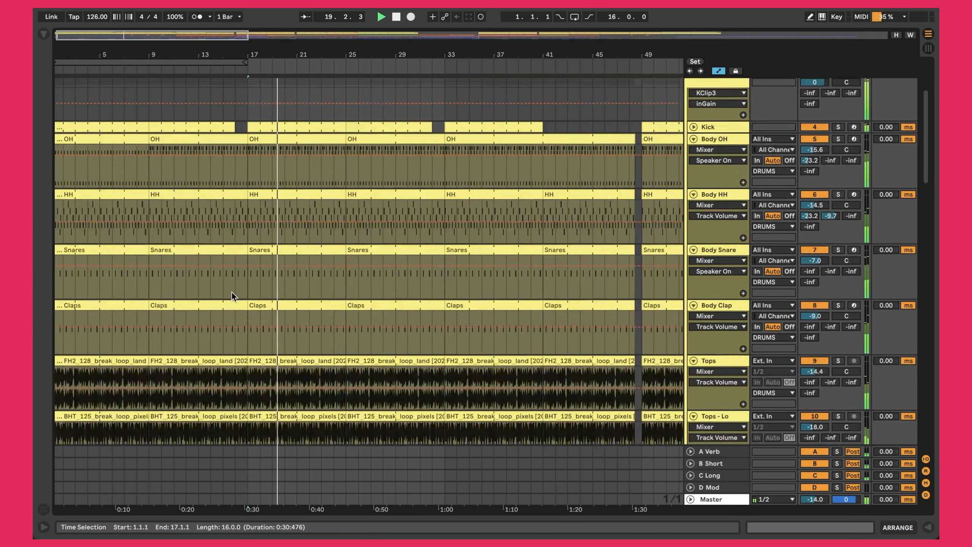
pyautogui.scroll(-5, 274, 327)
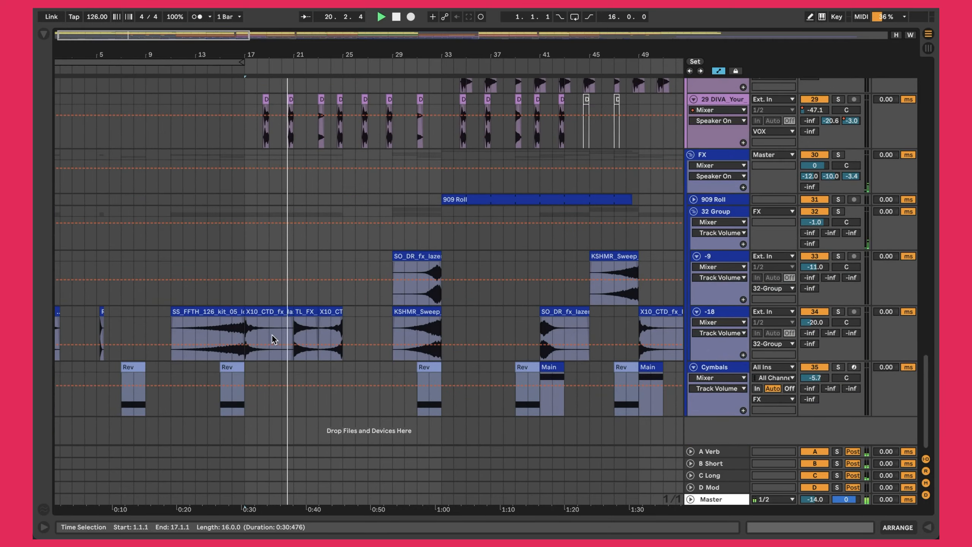
pyautogui.scroll(20, 273, 333)
pyautogui.scroll(3, 272, 335)
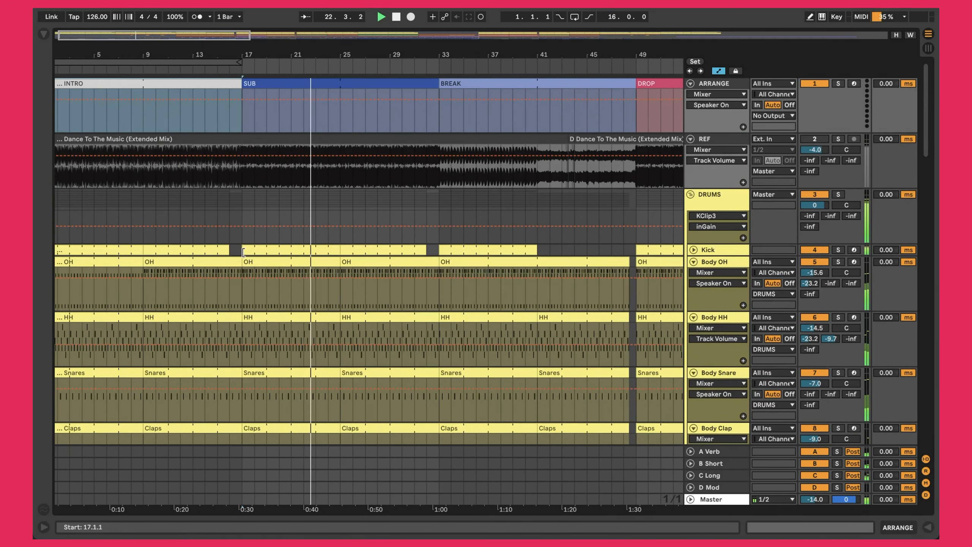
# - Follow playback through SUB into BREAK, examining the bass, the RaveGener stabs, the Resamp Pad, the DIVA vocal chops and the FX sweeps
pyautogui.scroll(-15, 367, 234)
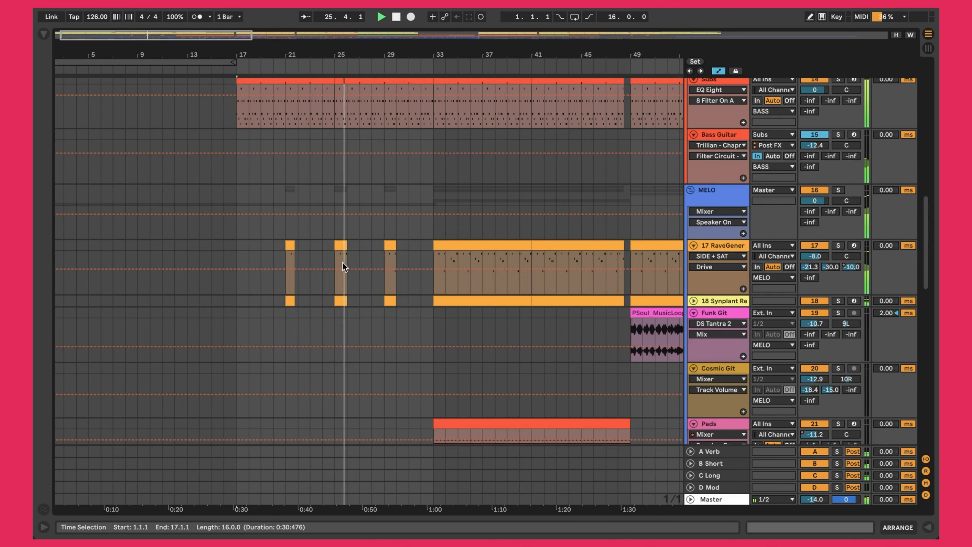
pyautogui.scroll(-5, 342, 263)
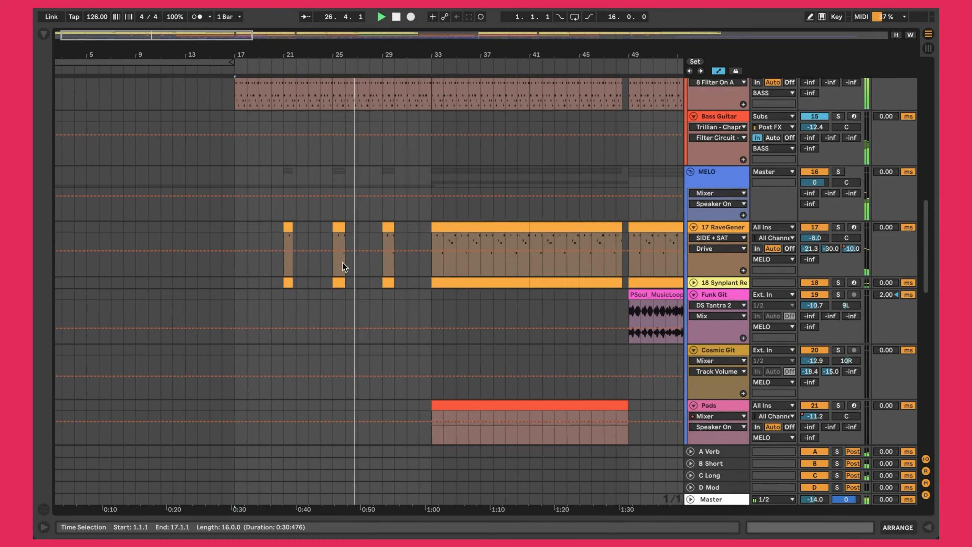
pyautogui.scroll(-5, 342, 263)
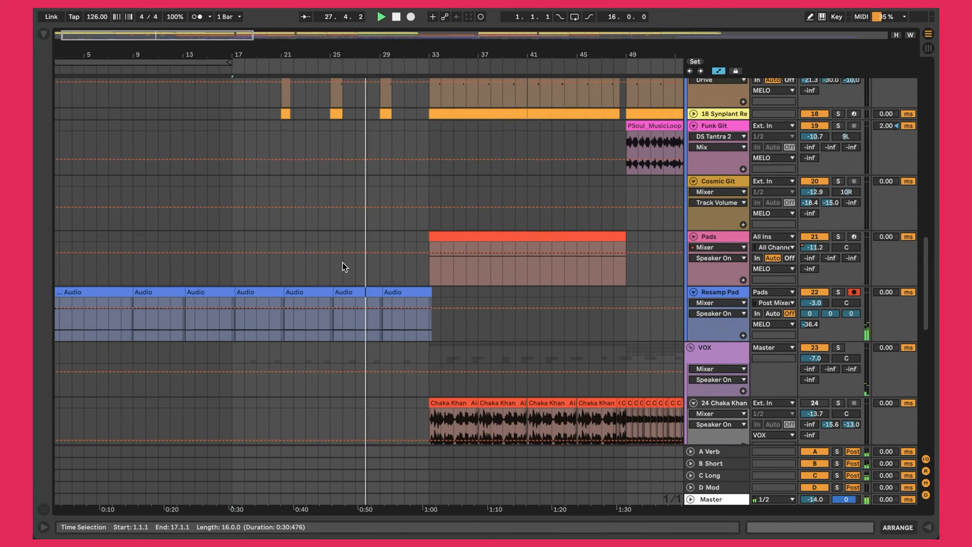
pyautogui.scroll(-15, 342, 263)
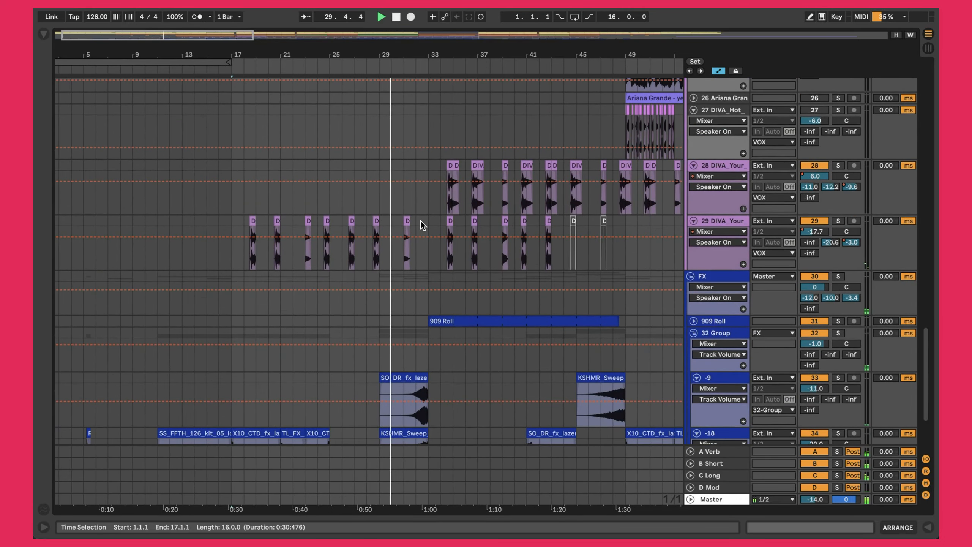
pyautogui.scroll(-5, 420, 221)
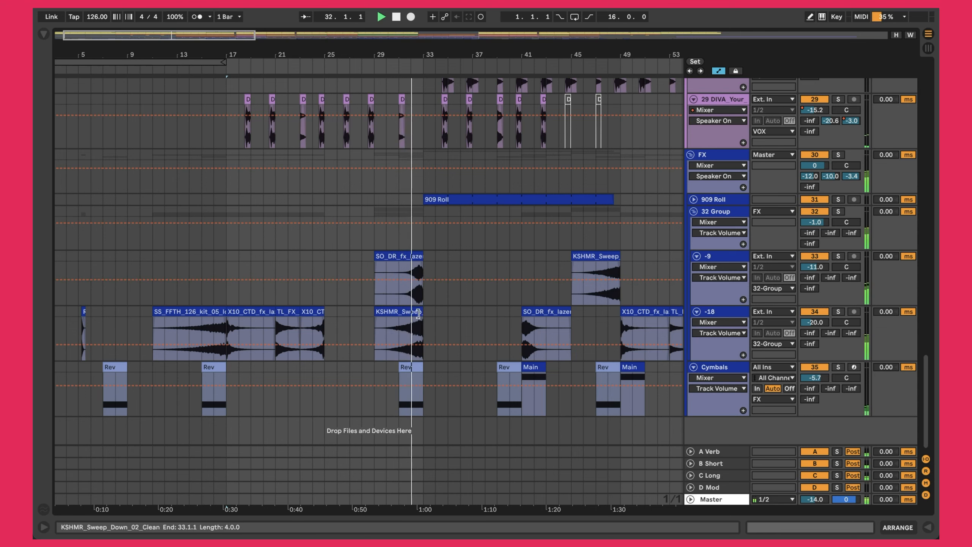
pyautogui.scroll(12, 419, 307)
pyautogui.scroll(15, 416, 306)
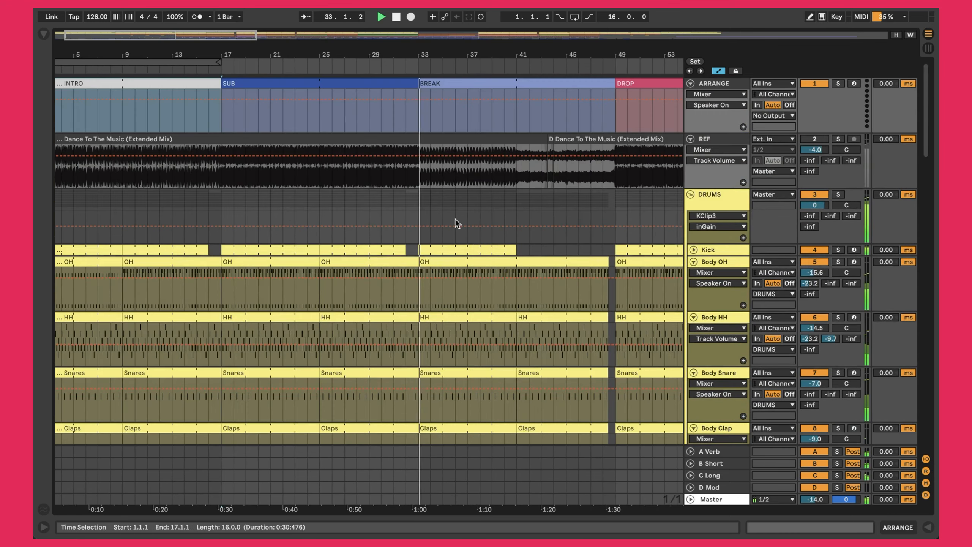
# - Select the BREAK section on the ARRANGE track, switch to SUB for comparison, and return to BREAK
pyautogui.click(543, 83)
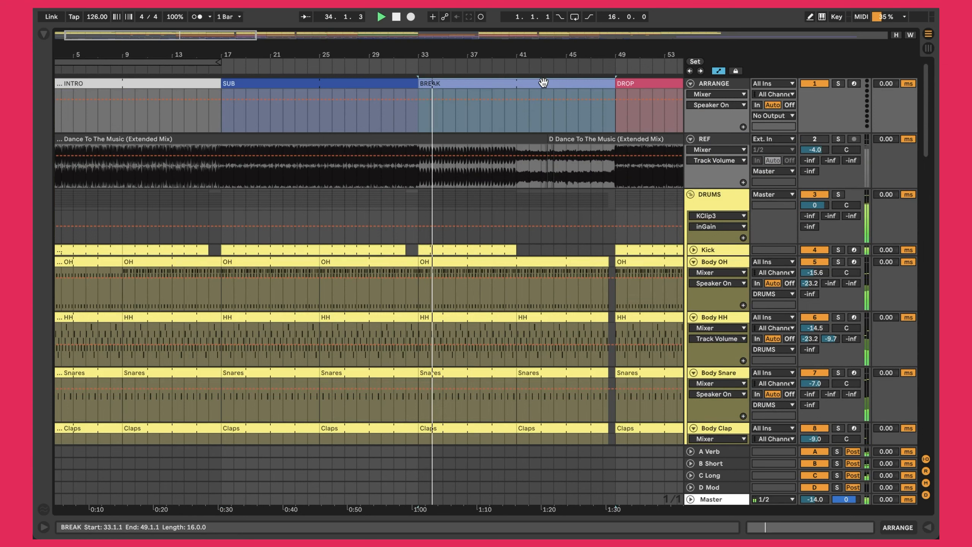
pyautogui.click(330, 83)
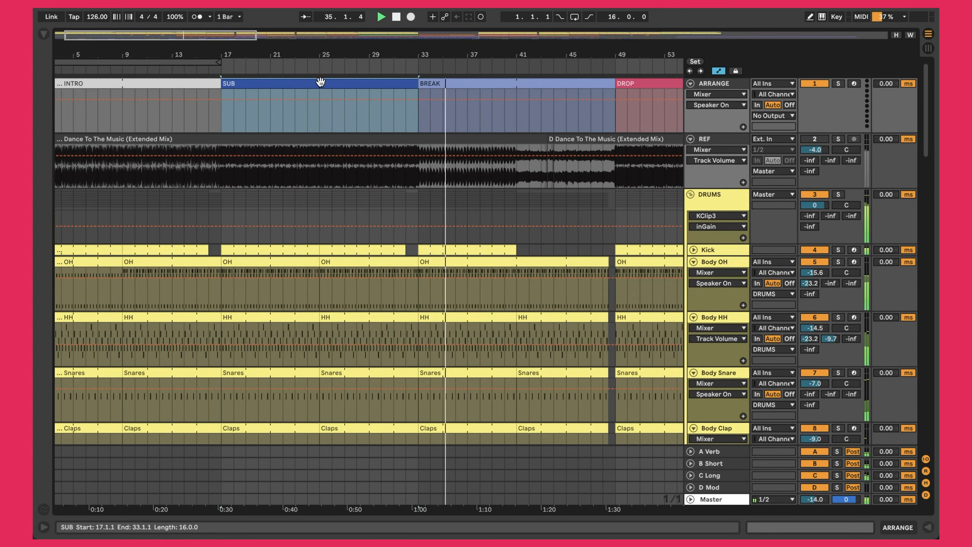
pyautogui.click(490, 84)
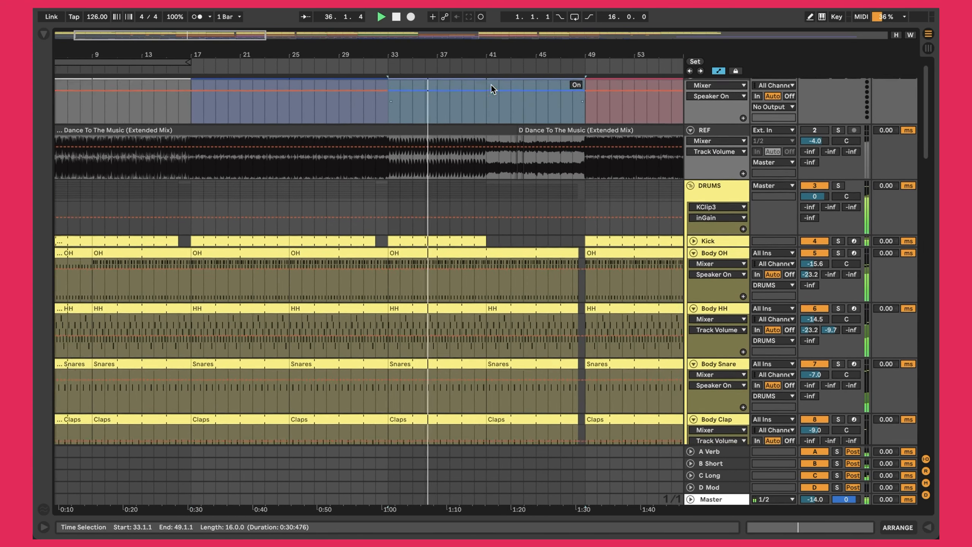
# - Examine the BREAK's tracks down to the FX group, and unfold the 909 Roll track to show its Gain automation
pyautogui.scroll(-15, 485, 168)
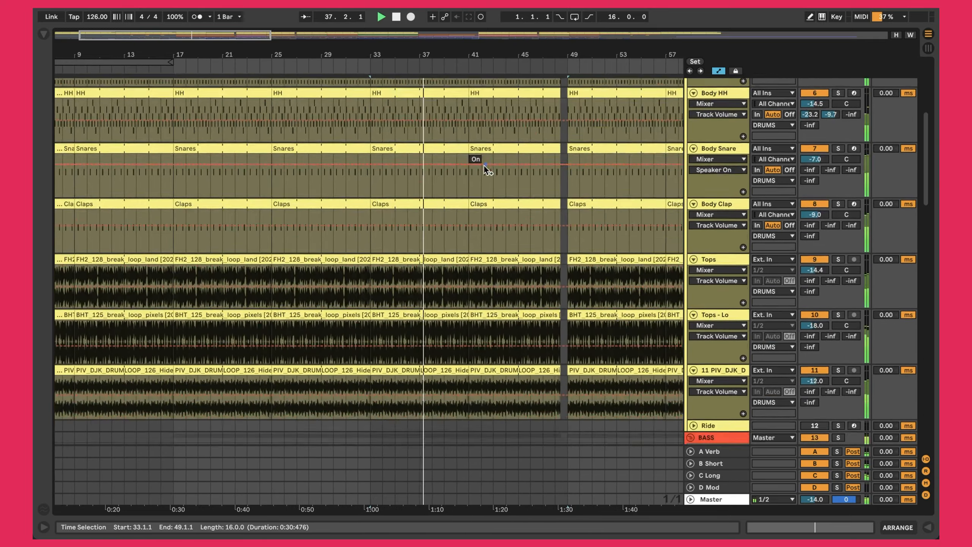
pyautogui.scroll(-10, 484, 166)
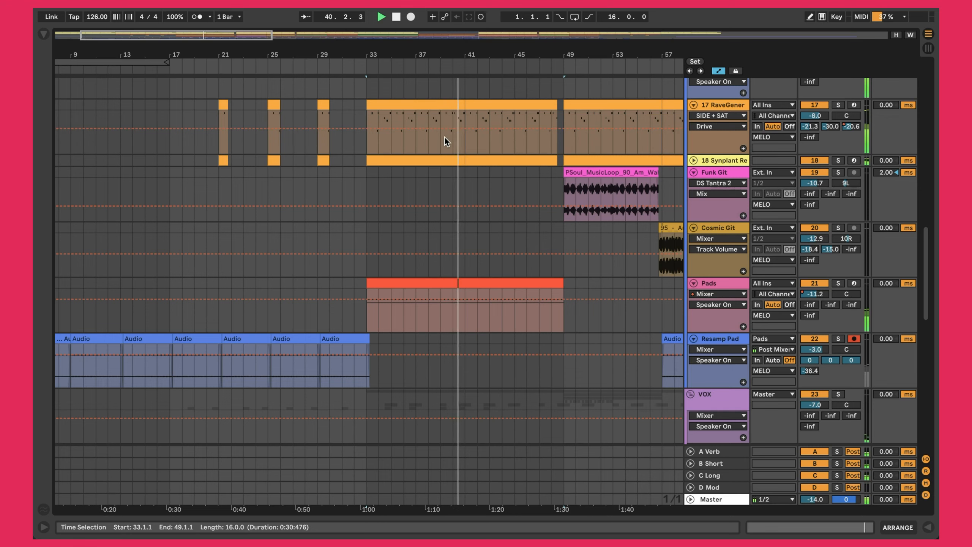
pyautogui.scroll(-5, 444, 136)
pyautogui.scroll(-15, 430, 197)
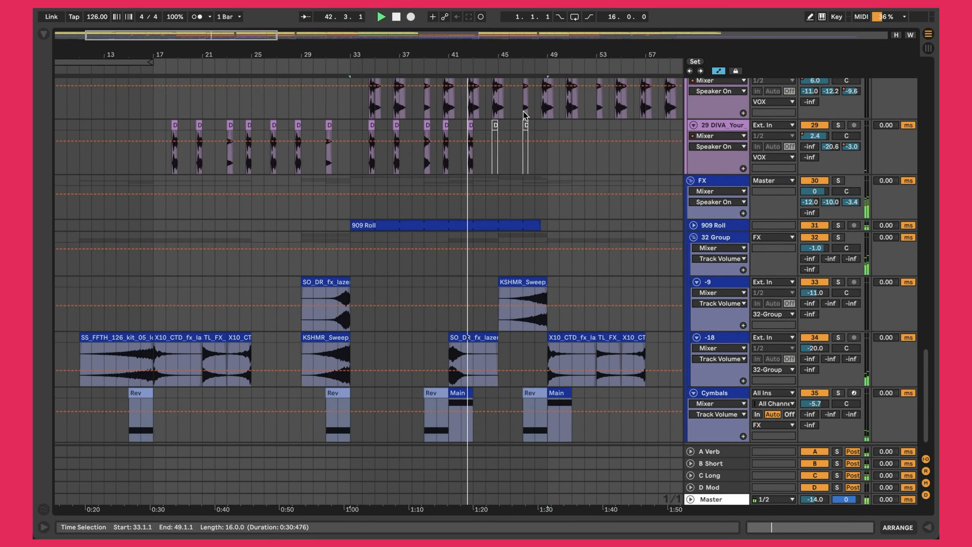
pyautogui.click(693, 226)
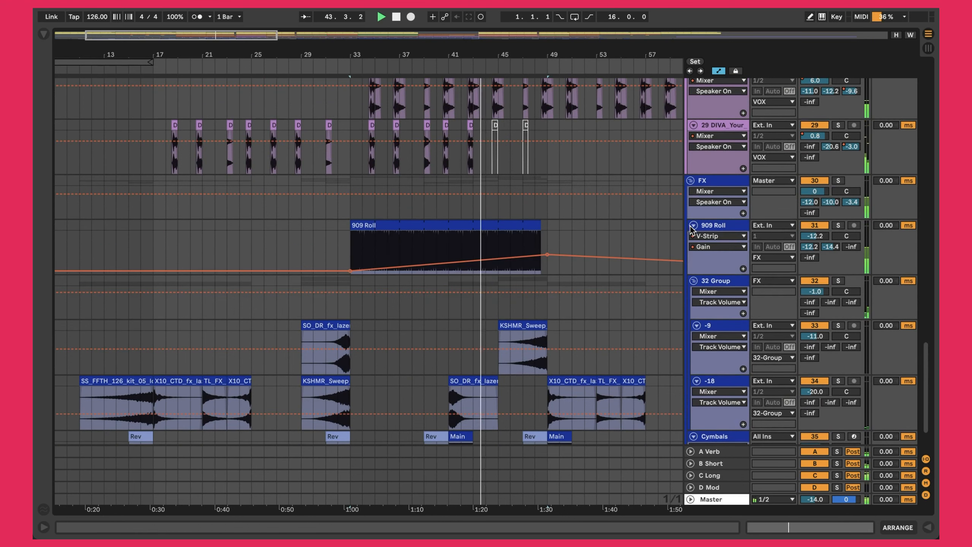
pyautogui.scroll(-2, 440, 242)
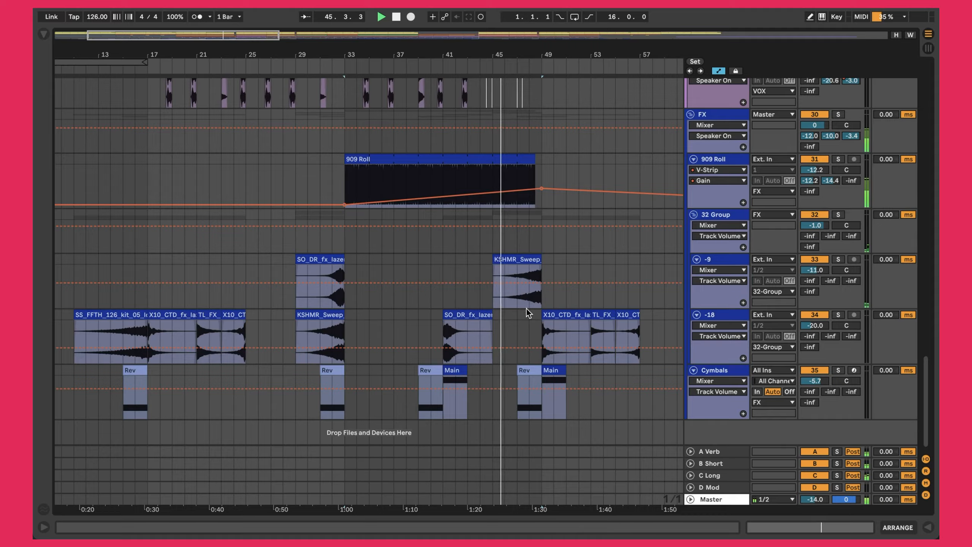
# - Follow the drums from BREAK into the first DROP, and select the Funk Git and Cosmic Git guitar loops in turn
pyautogui.scroll(20, 526, 309)
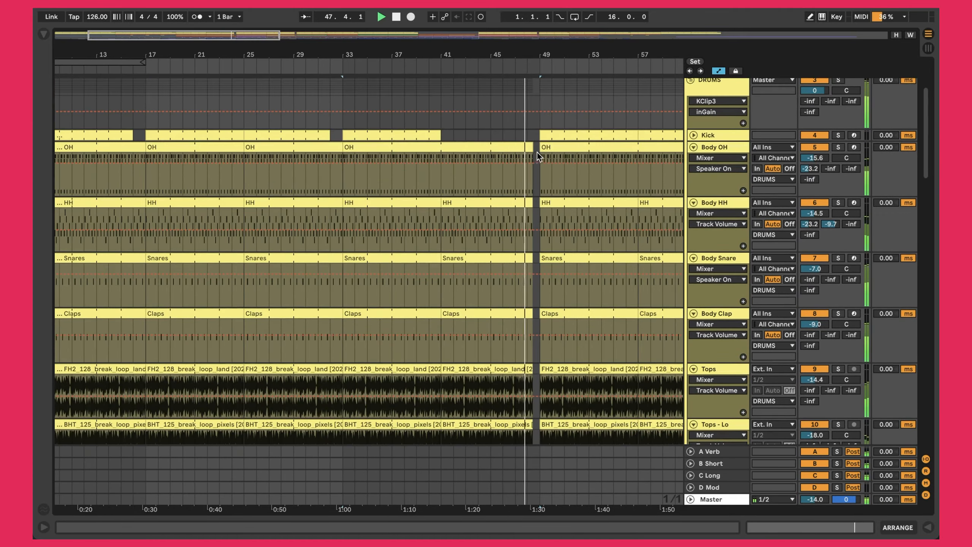
pyautogui.scroll(5, 536, 157)
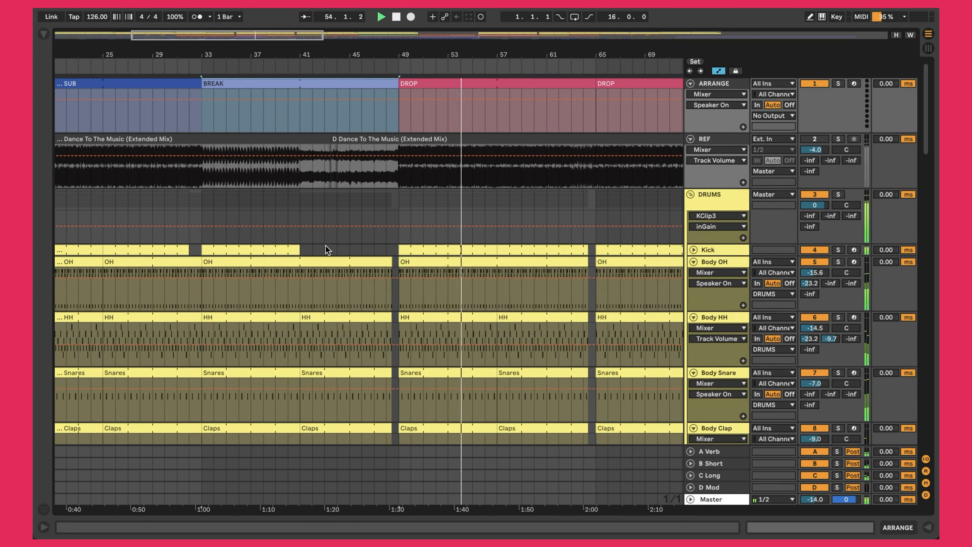
pyautogui.scroll(-5, 358, 253)
pyautogui.hscroll(5, 358, 253)
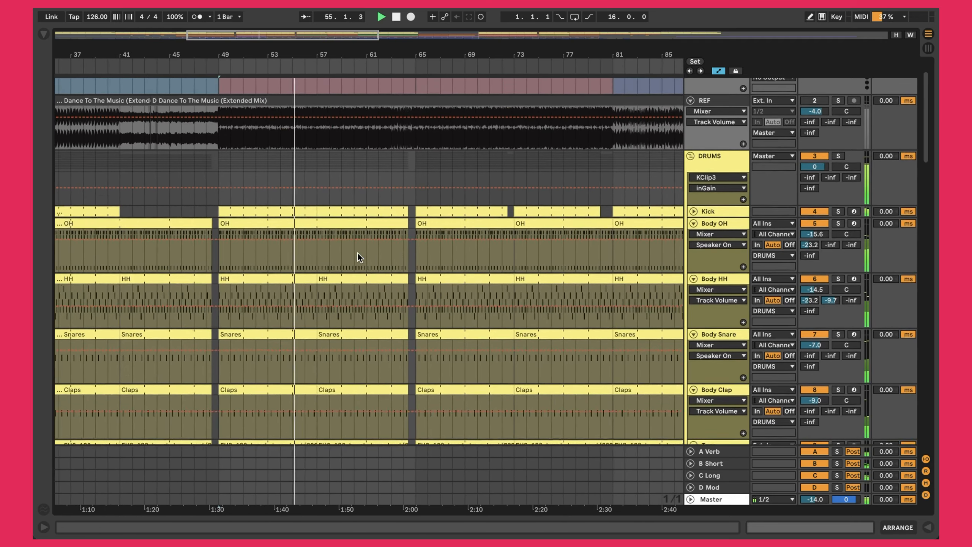
pyautogui.scroll(-10, 358, 253)
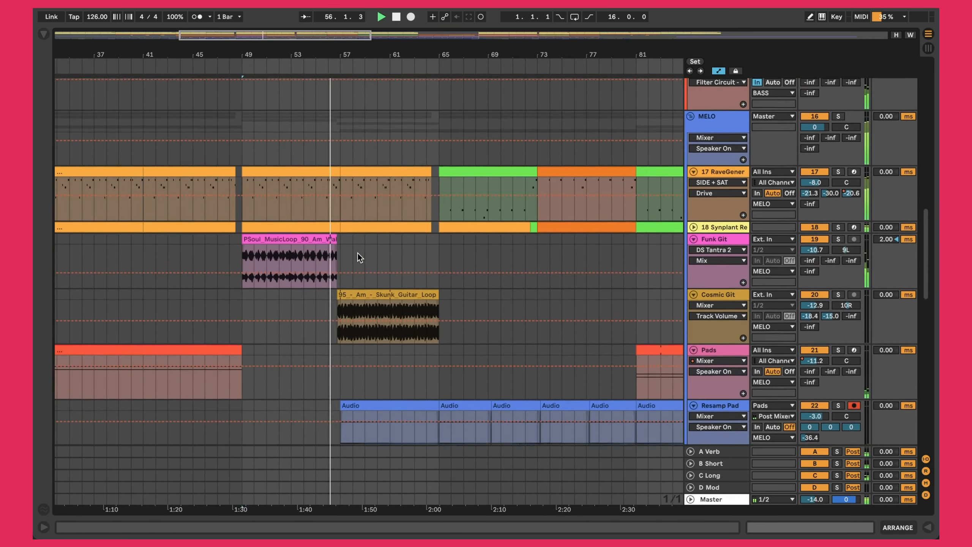
pyautogui.click(299, 234)
pyautogui.click(375, 290)
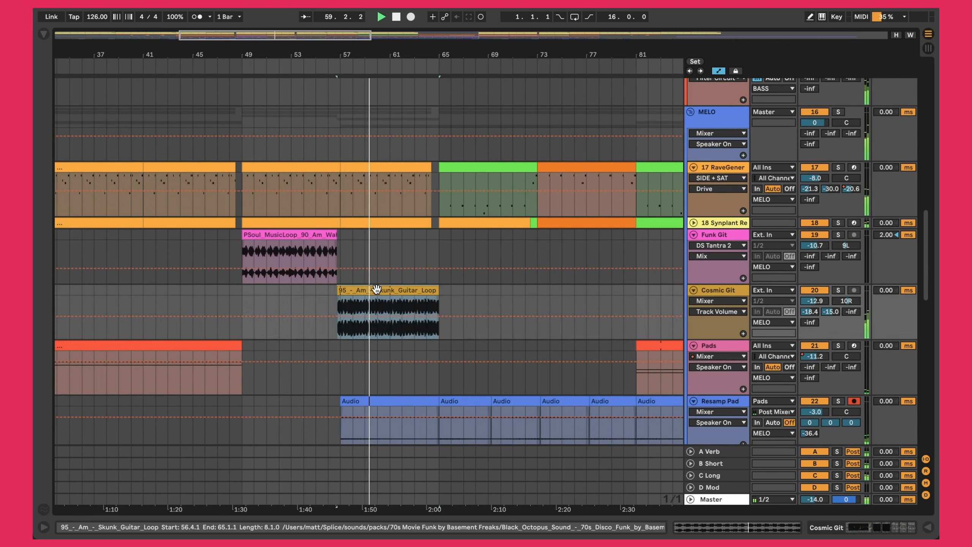
# - Examine the first DROP's drum loops, the Subs and Bass Guitar tracks, and the DIVA vocal chops
pyautogui.scroll(8, 377, 289)
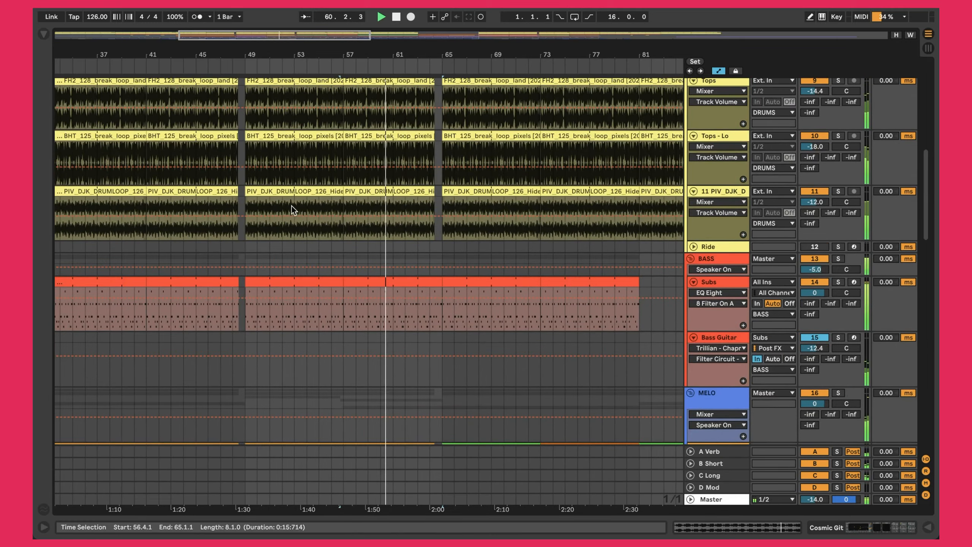
pyautogui.scroll(-20, 378, 213)
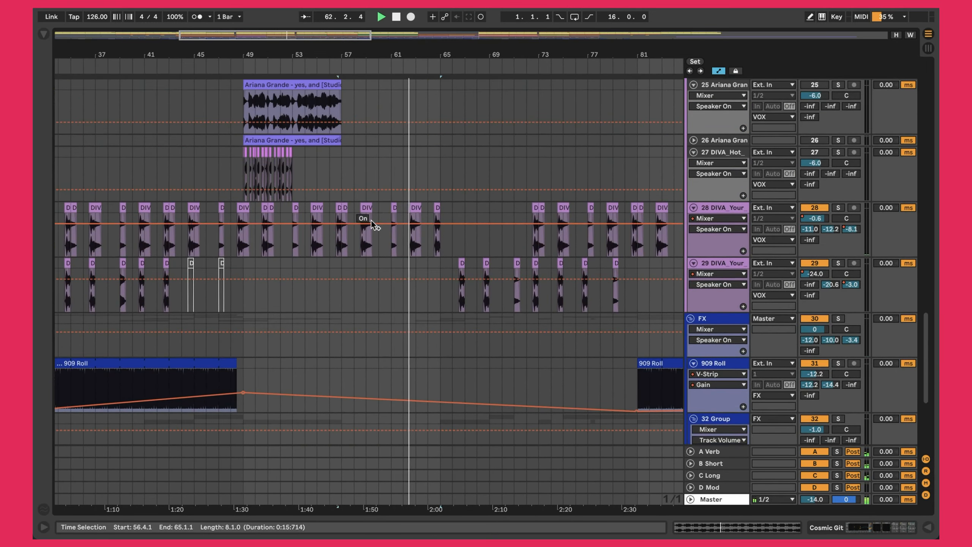
pyautogui.scroll(20, 371, 220)
# - Select the second DROP on the ARRANGE track, and examine its FX sweeps, cymbals and drum loops
pyautogui.click(501, 83)
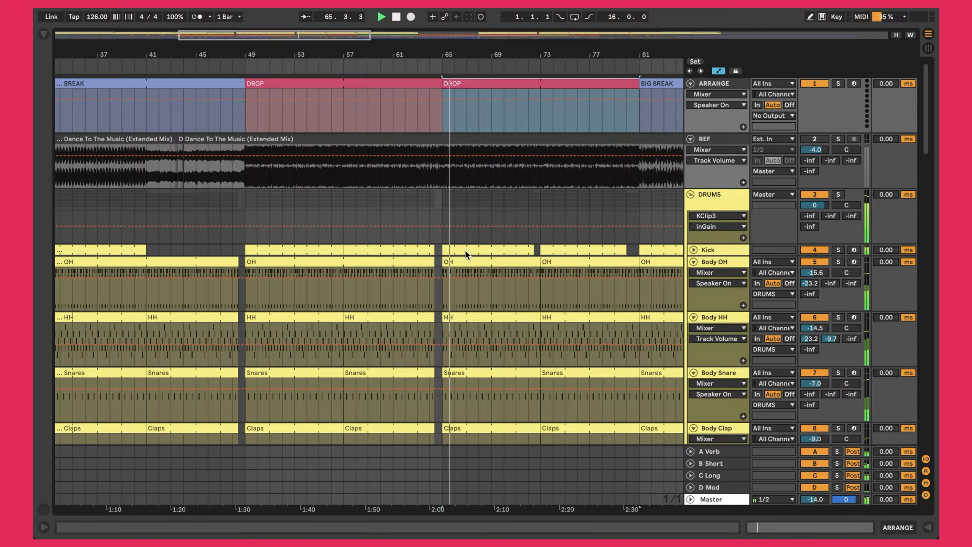
pyautogui.scroll(-20, 465, 251)
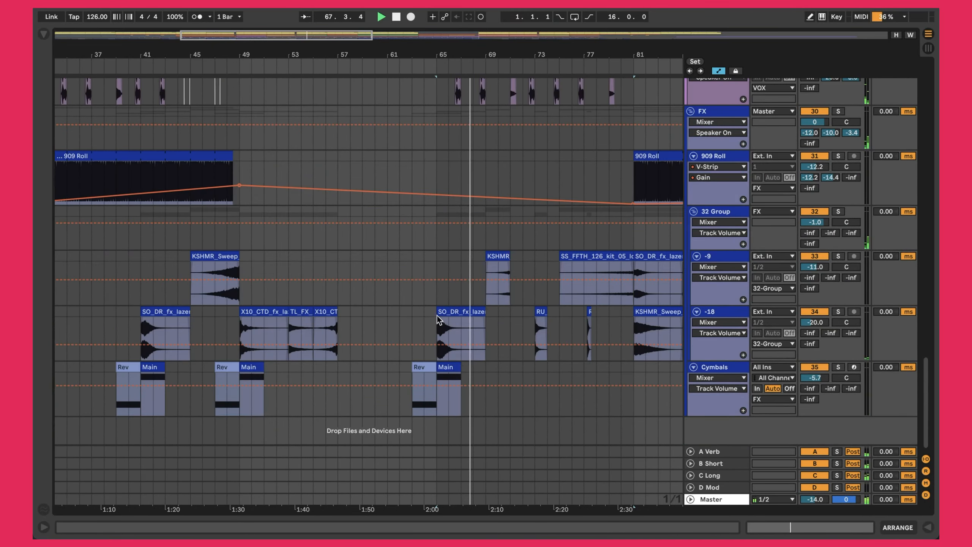
pyautogui.scroll(20, 467, 317)
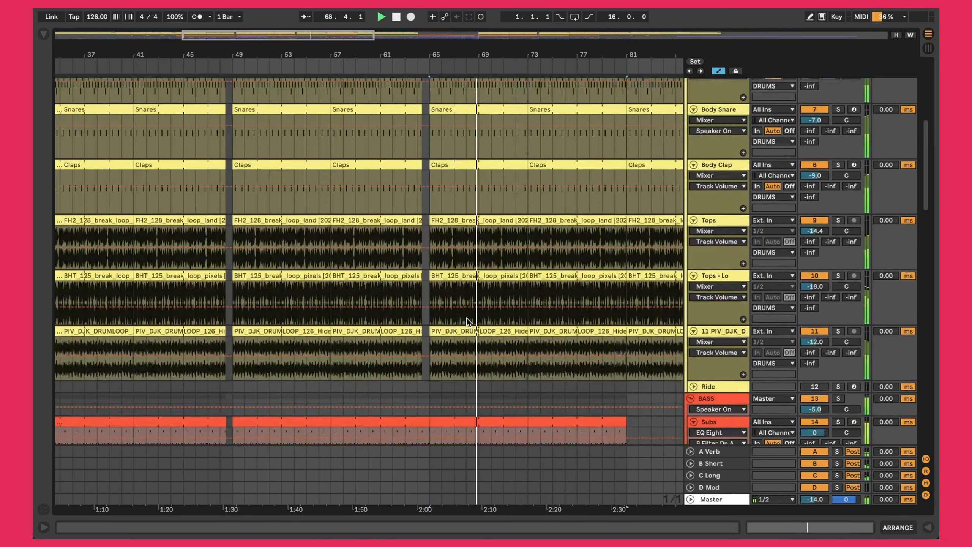
# - Select the second DROP's green clip on the RaveGener track, and briefly unfold the Synplant track to inspect its automation
pyautogui.scroll(-10, 467, 317)
pyautogui.click(478, 137)
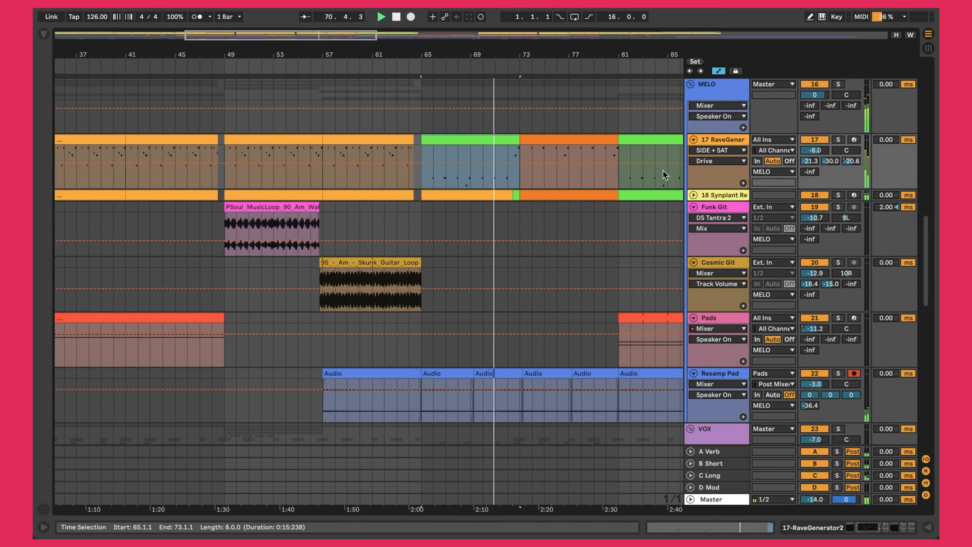
pyautogui.click(516, 196)
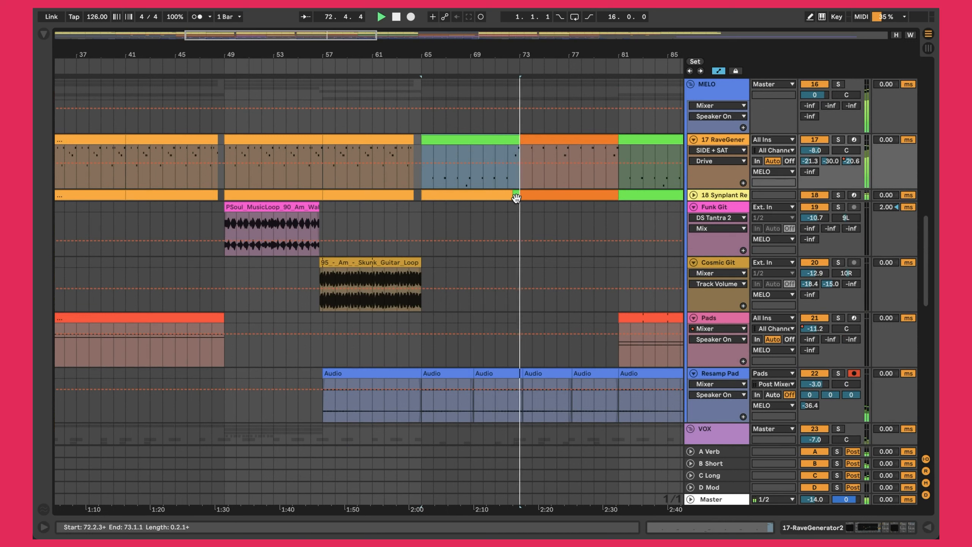
pyautogui.click(693, 195)
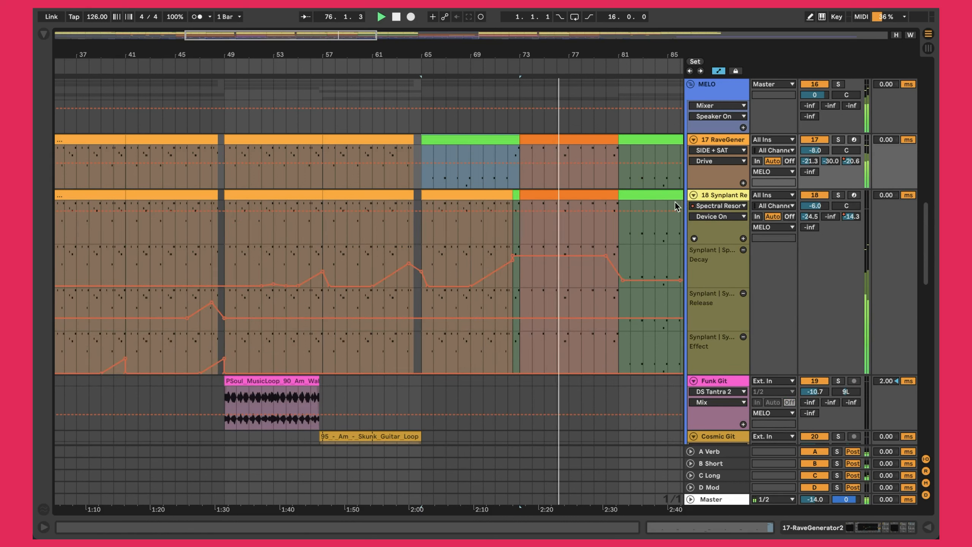
pyautogui.click(694, 195)
# - Follow playback out of the second DROP into BIG BREAK, examining the kick gaps, the 909 Roll and the FX risers
pyautogui.scroll(15, 576, 189)
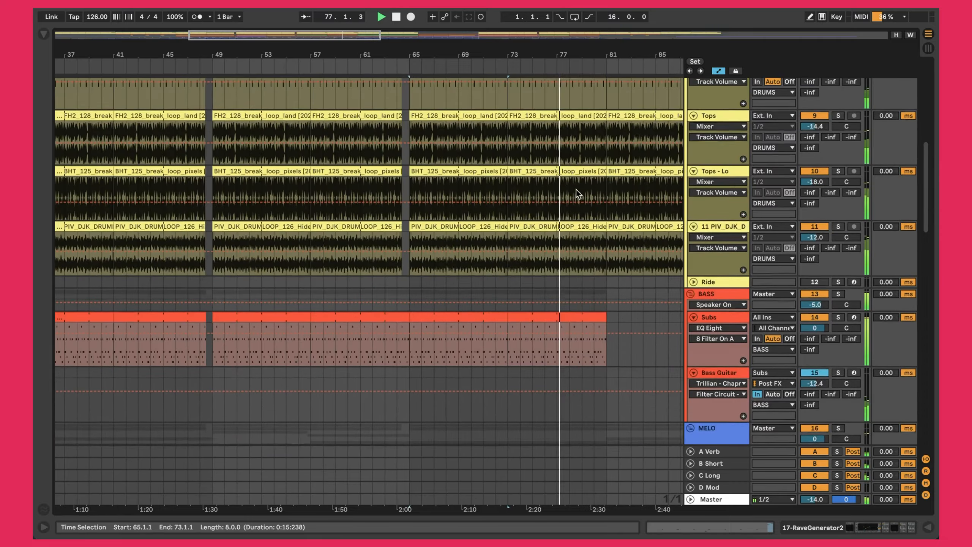
pyautogui.hscroll(10, 576, 189)
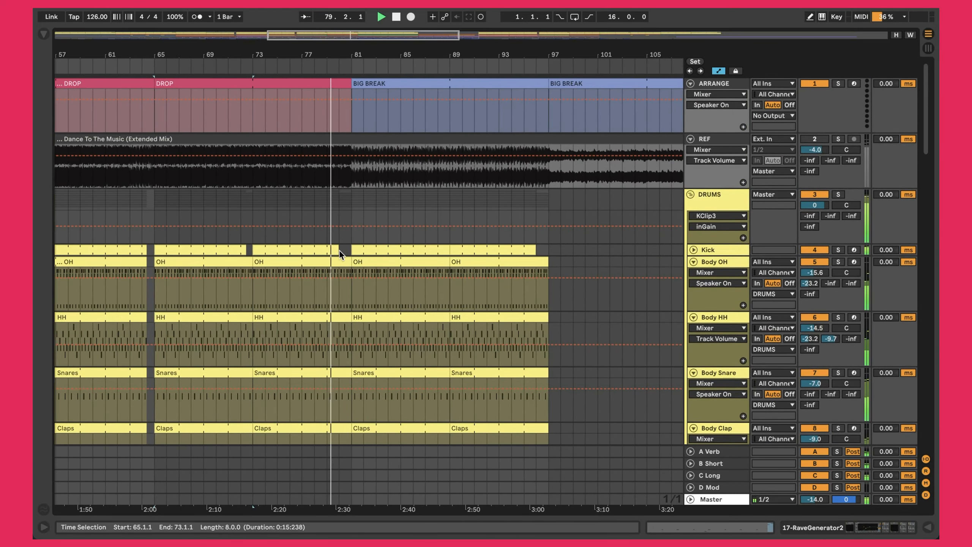
pyautogui.scroll(-1, 340, 253)
pyautogui.scroll(-20, 340, 249)
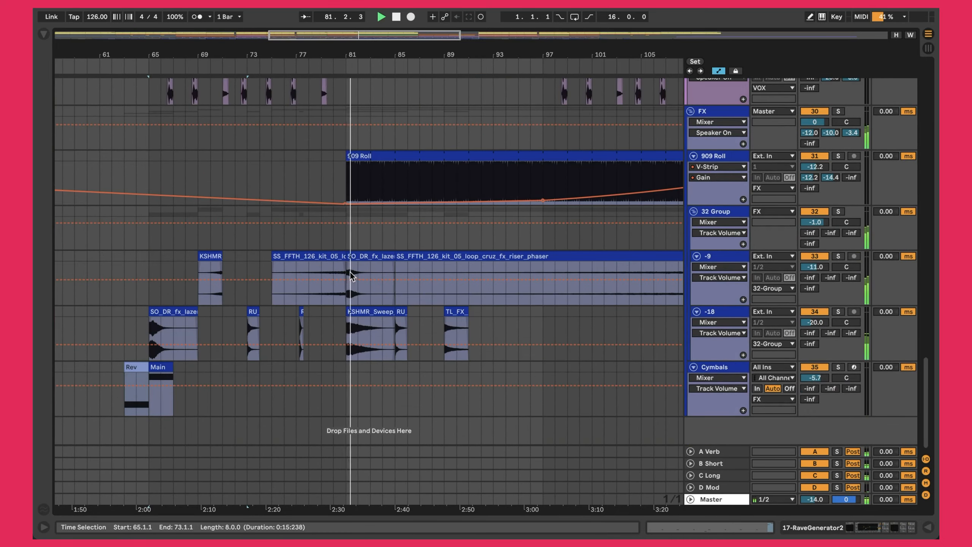
# - Select both BIG BREAK sections together on the ARRANGE track, spanning bars 81 to 113, with more of the timeline shown
pyautogui.scroll(20, 372, 256)
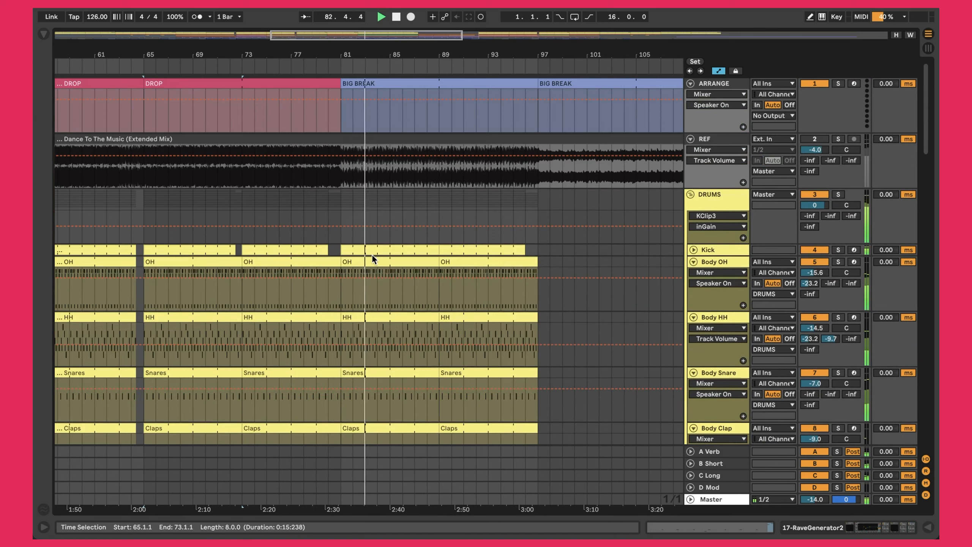
pyautogui.moveTo(407, 48); pyautogui.dragTo(348, 28)
pyautogui.click(357, 81)
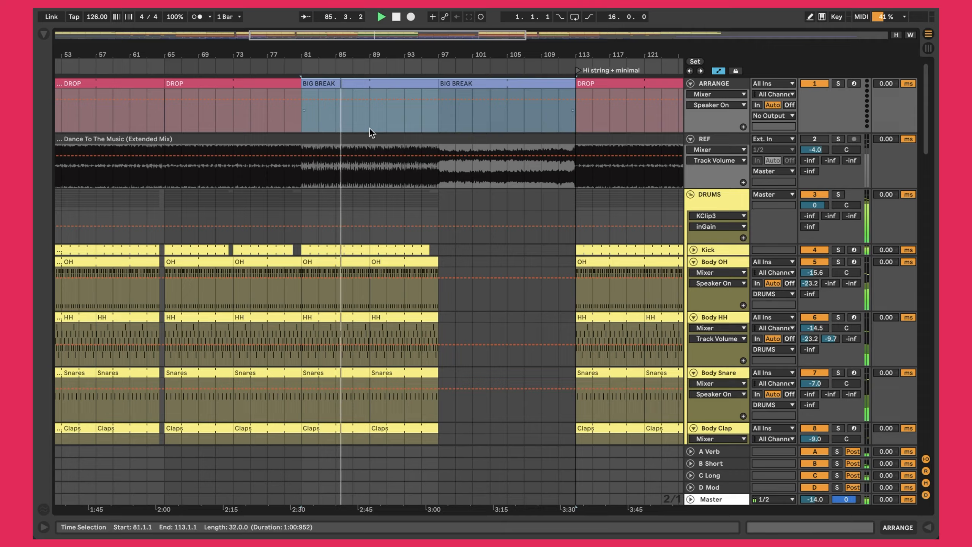
# - Place the insert marker at bar 85 on the Kick track and unfold that track to show its EQ Eight filter automation over BIG BREAK
pyautogui.scroll(-10, 369, 127)
pyautogui.scroll(4, 347, 127)
pyautogui.click(347, 137)
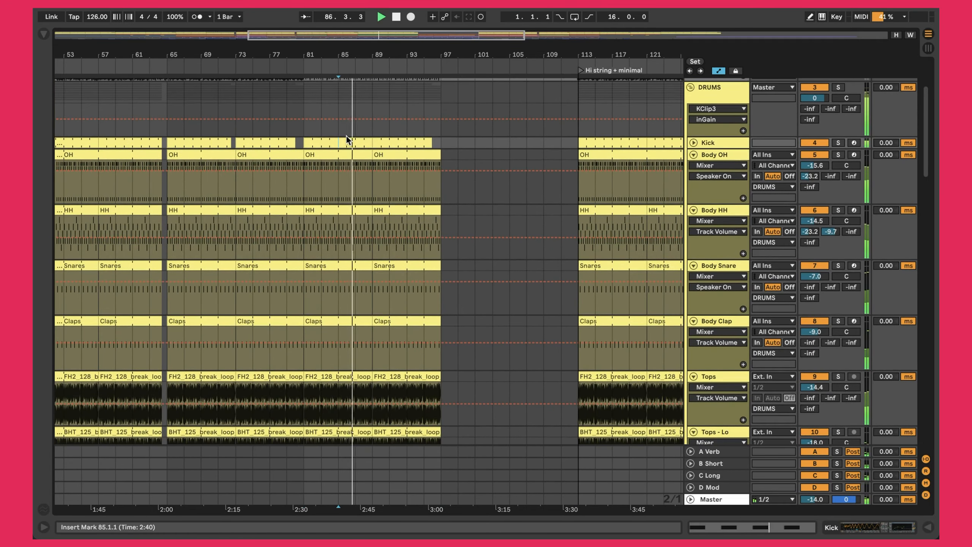
pyautogui.click(693, 143)
pyautogui.click(729, 144)
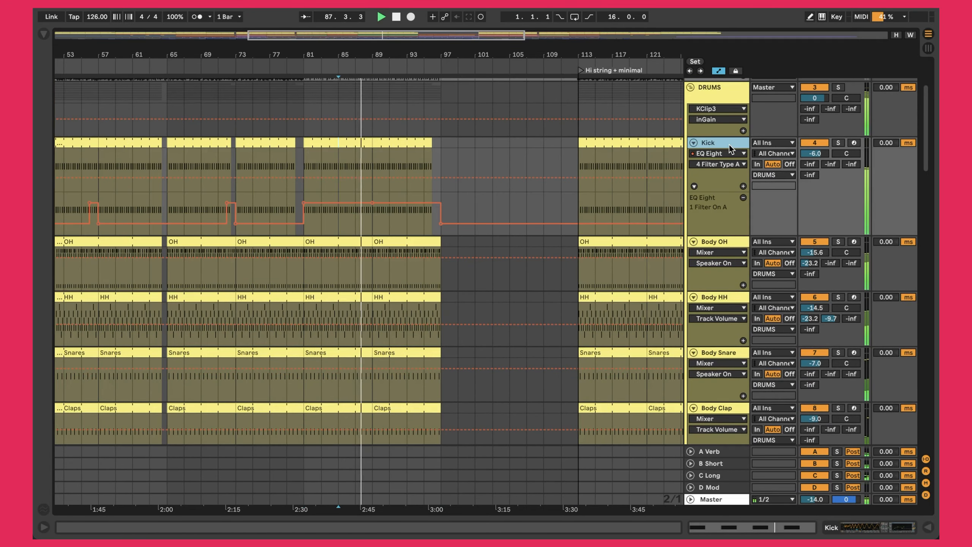
pyautogui.scroll(3, 656, 117)
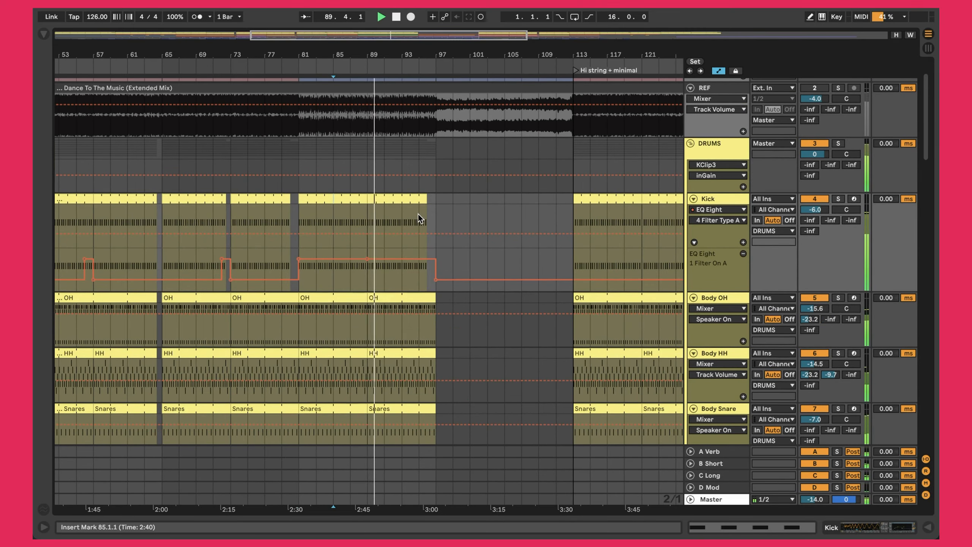
# - Follow BIG BREAK's playback through the melodic, pad, vocal and FX tracks, examining the Pads clip, 909 Roll and long risers
pyautogui.scroll(-15, 418, 215)
pyautogui.scroll(-2, 418, 214)
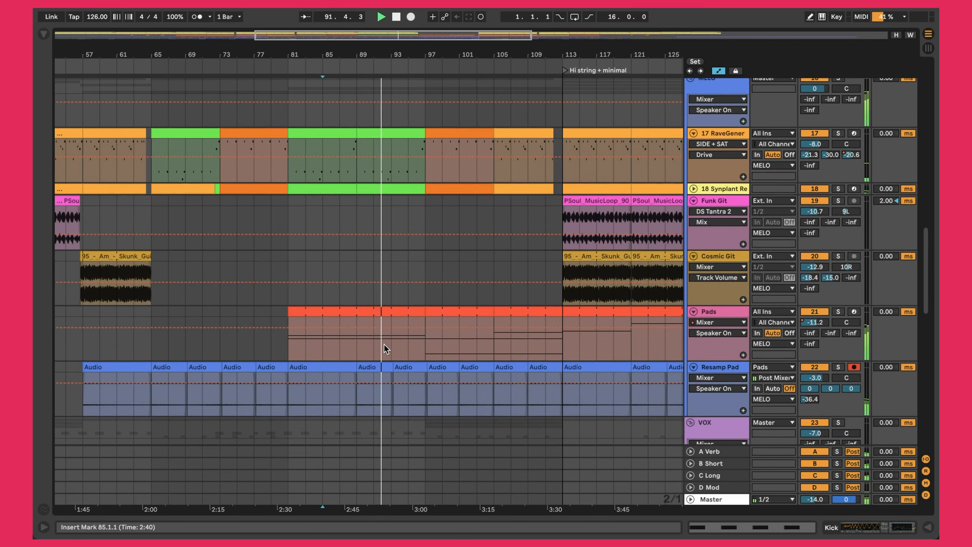
pyautogui.scroll(-10, 384, 345)
pyautogui.scroll(-17, 386, 347)
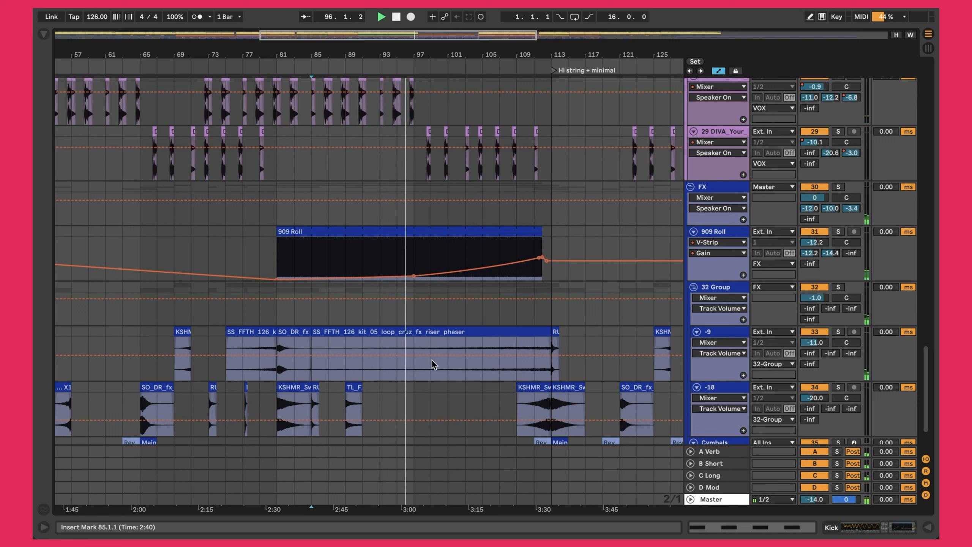
# - Unfold the Master track and display its Master FX rack's AIR and ALT macro automation, hiding the device chain once reviewed
pyautogui.click(690, 499)
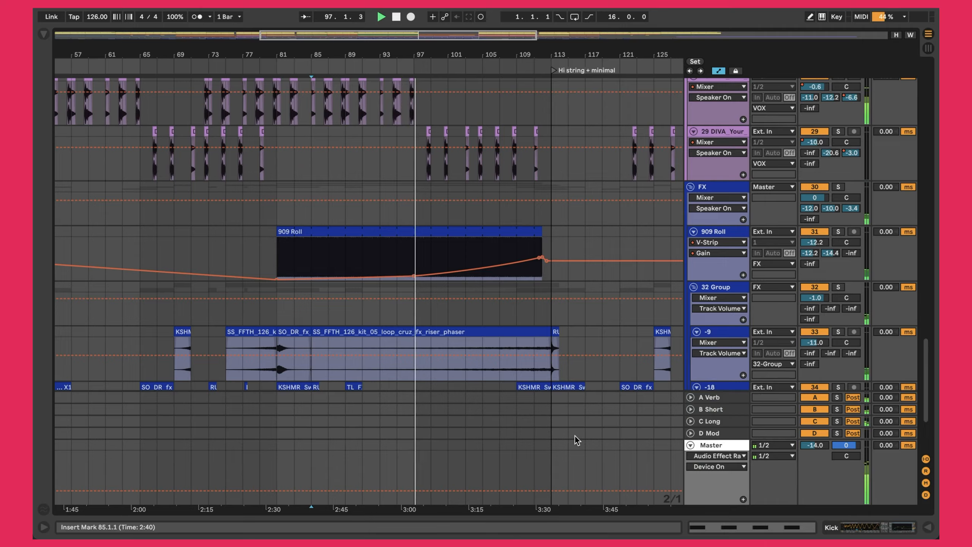
pyautogui.scroll(-4, 575, 436)
pyautogui.doubleClick(713, 447)
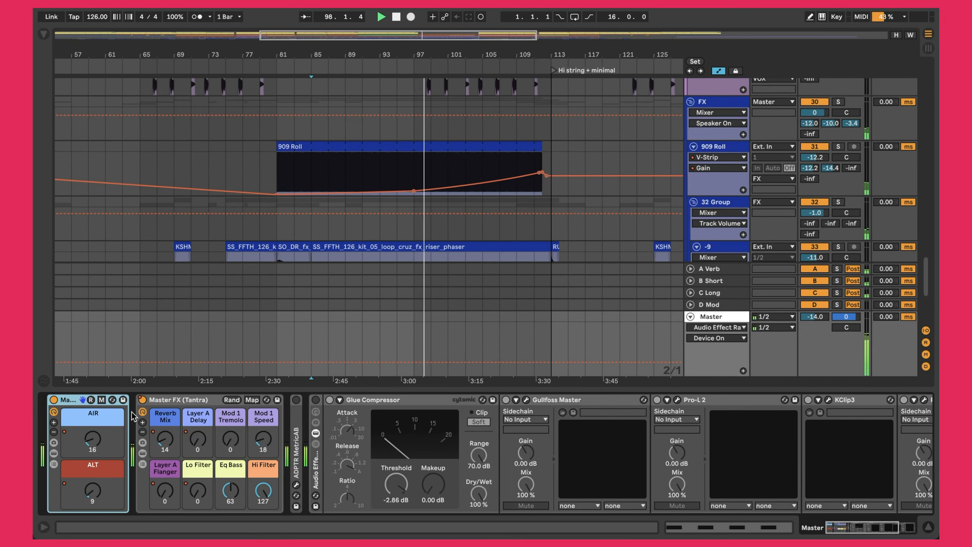
pyautogui.click(90, 441)
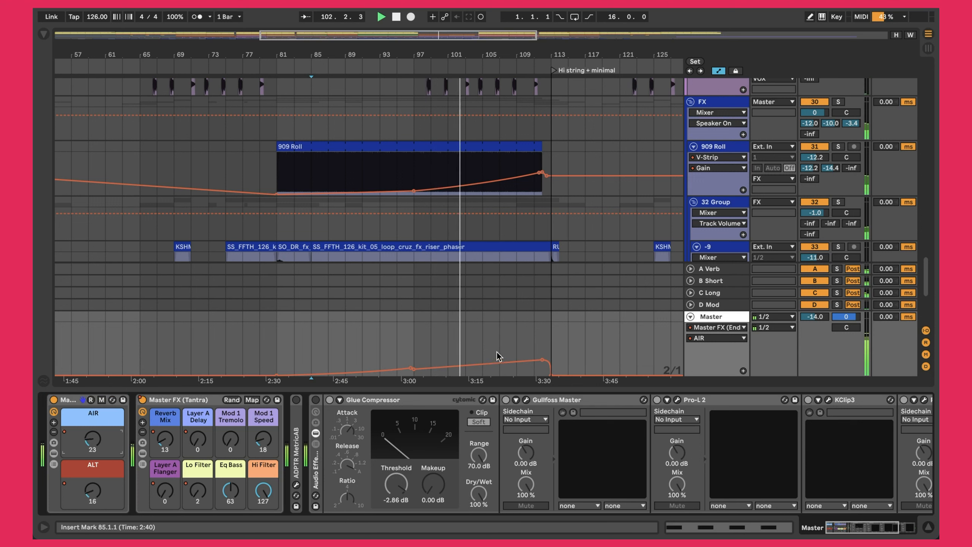
pyautogui.click(93, 493)
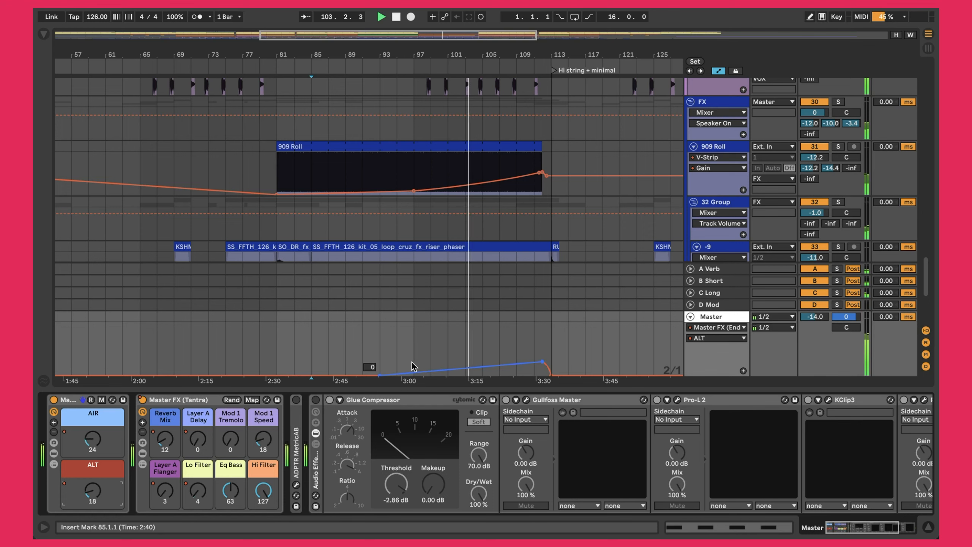
pyautogui.scroll(2, 501, 334)
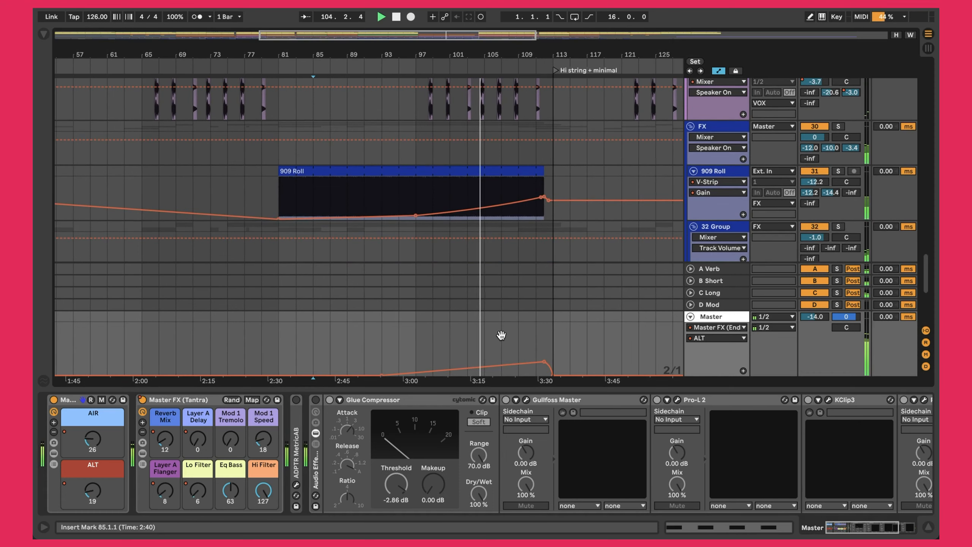
pyautogui.press('alt+super+l')
# - Select the second sustained-note clip of BIG BREAK on the Subs track, spanning bars 105 to 113
pyautogui.scroll(15, 501, 168)
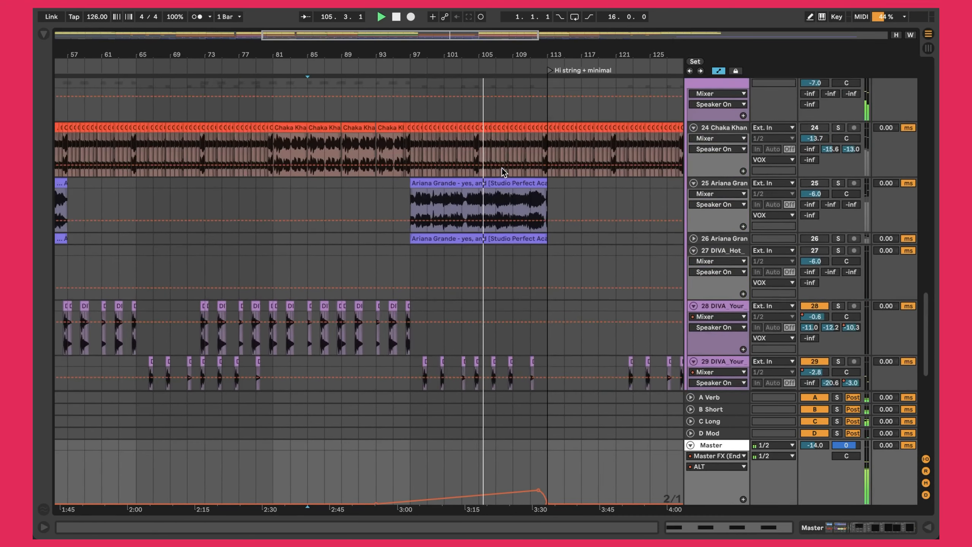
pyautogui.scroll(8, 498, 149)
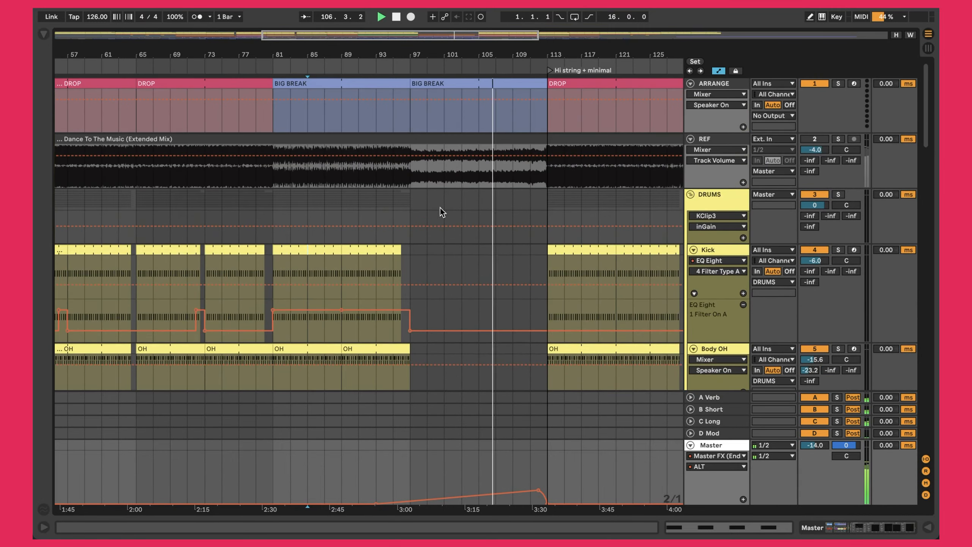
pyautogui.scroll(-5, 447, 273)
pyautogui.scroll(-6, 483, 174)
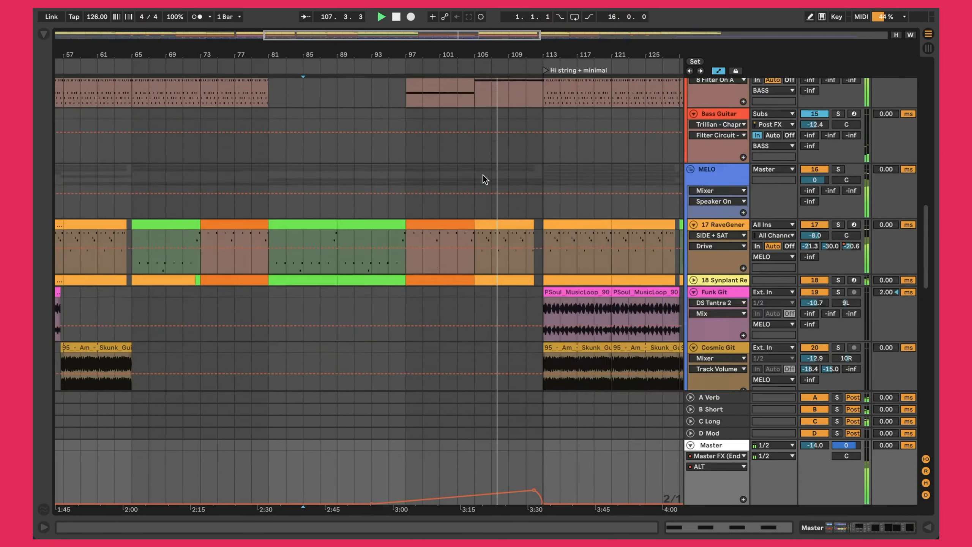
pyautogui.scroll(5, 483, 174)
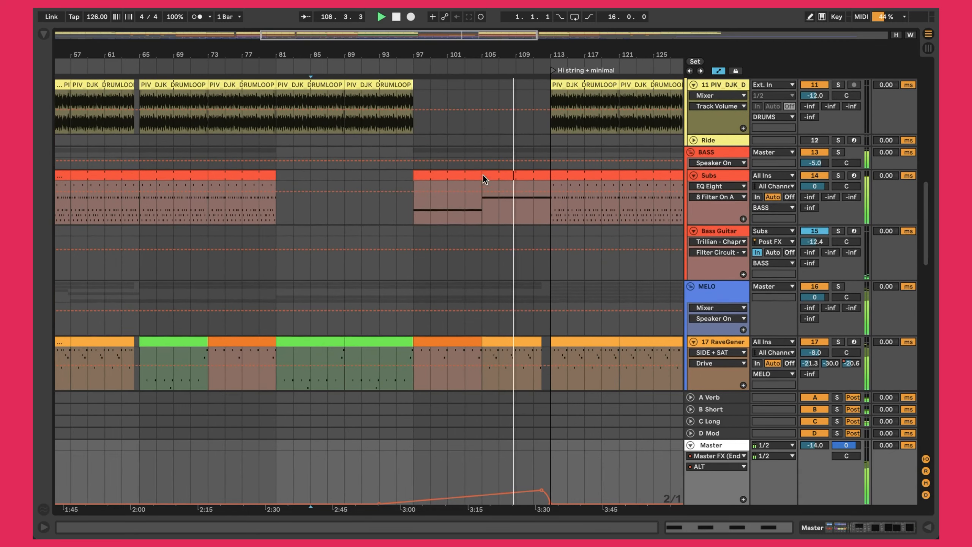
pyautogui.click(447, 174)
pyautogui.press('Right')
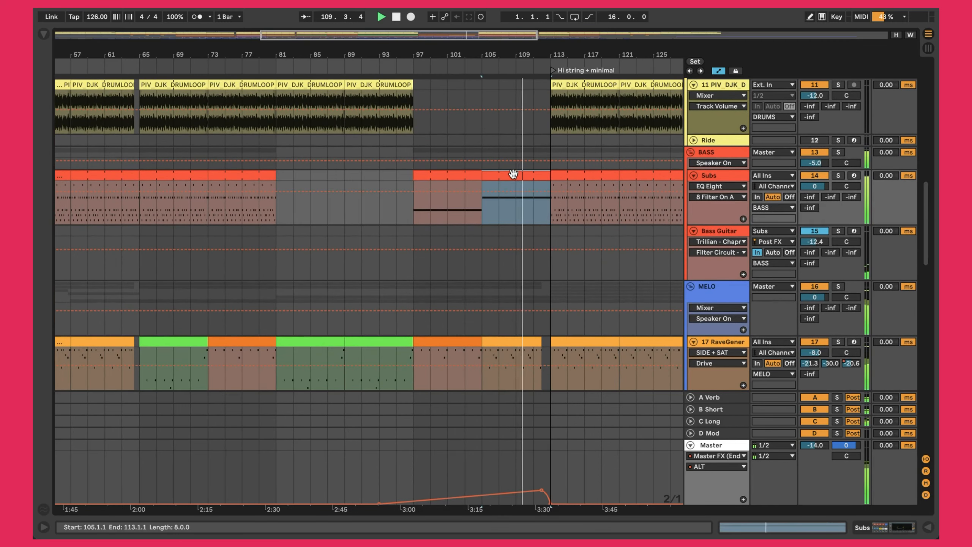
# - Follow playback through BIG BREAK's last bars, examining the pads, vocal chops and the end of the 909 Roll
pyautogui.scroll(-5, 448, 222)
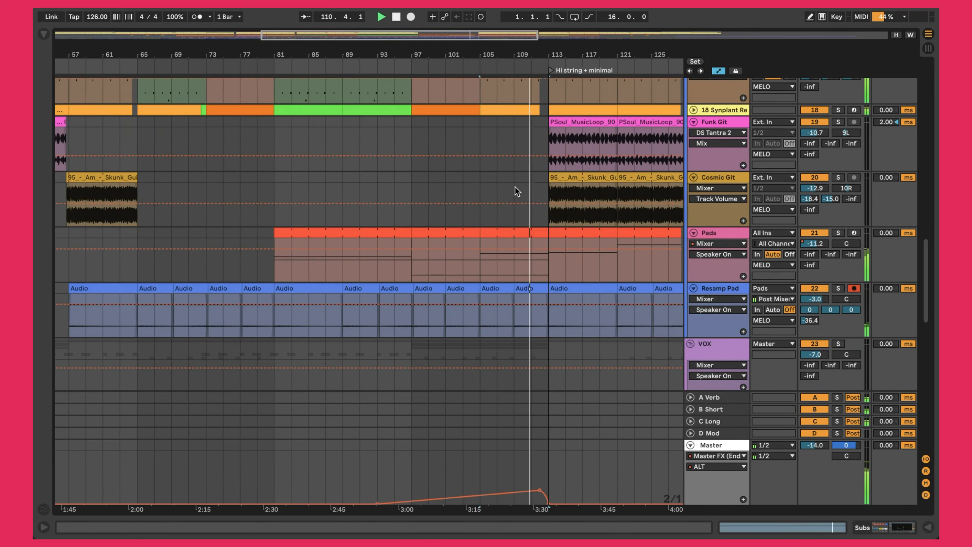
pyautogui.scroll(-8, 515, 188)
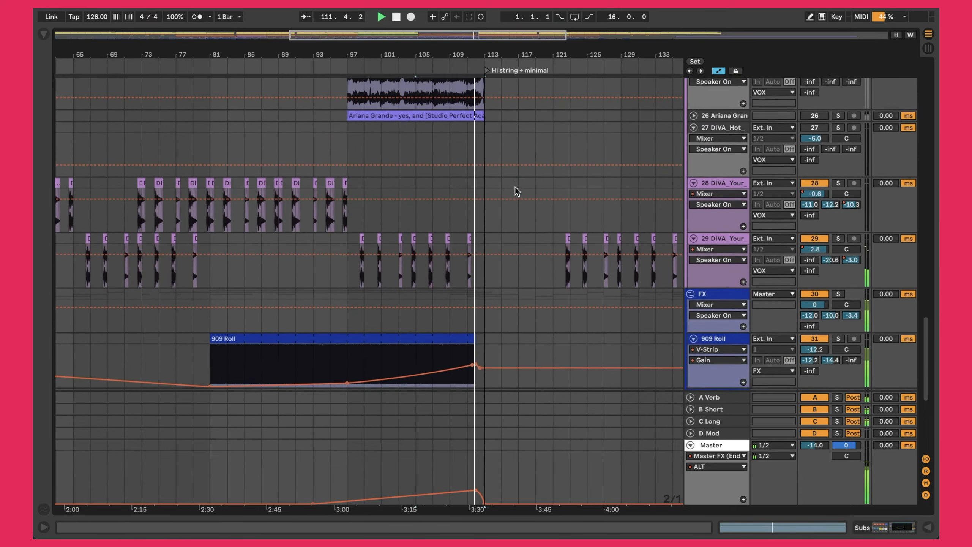
pyautogui.scroll(-3, 482, 191)
# - Select the first Funk Git clip of the DROP starting at bar 113, then place the insert marker at bar 117 on Pads
pyautogui.scroll(20, 474, 224)
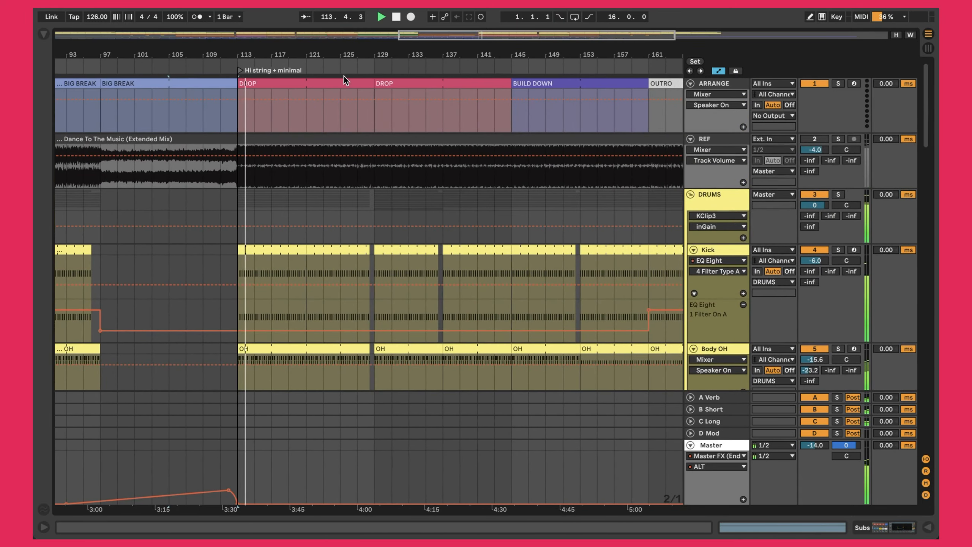
pyautogui.scroll(-15, 370, 225)
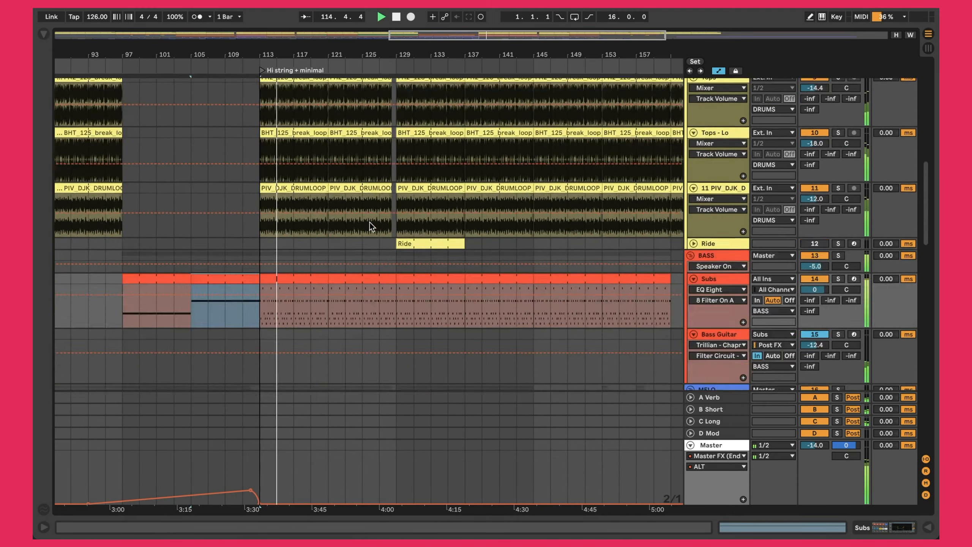
pyautogui.scroll(1, 352, 207)
pyautogui.scroll(1, 325, 184)
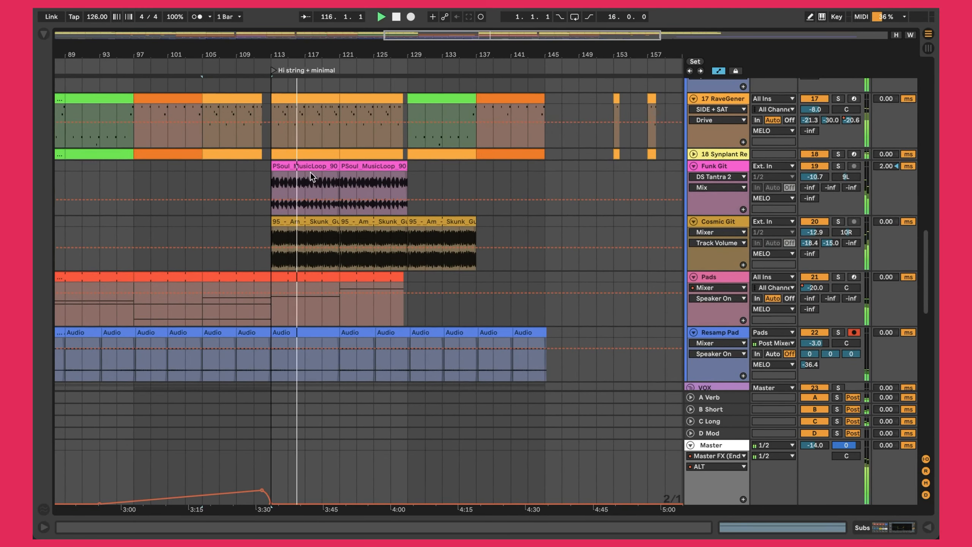
pyautogui.click(310, 168)
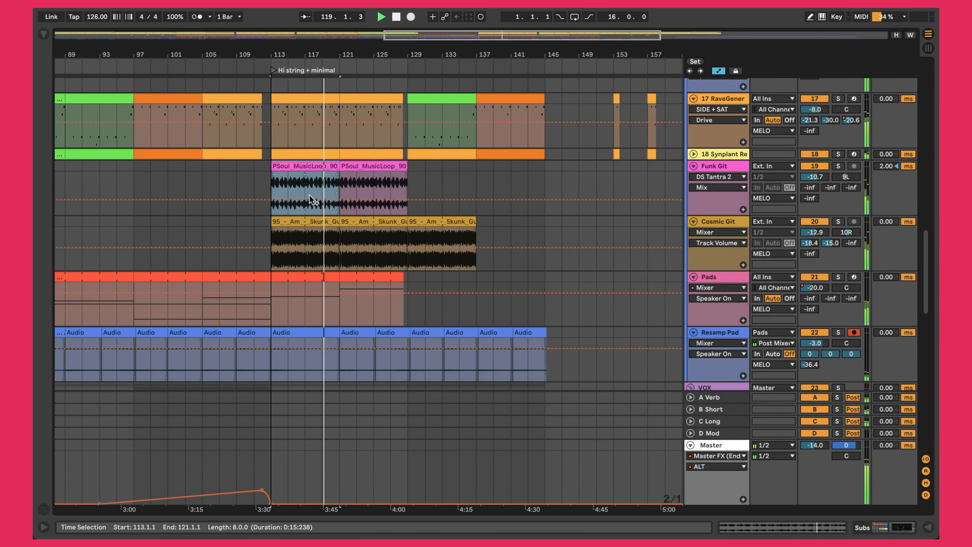
pyautogui.click(297, 284)
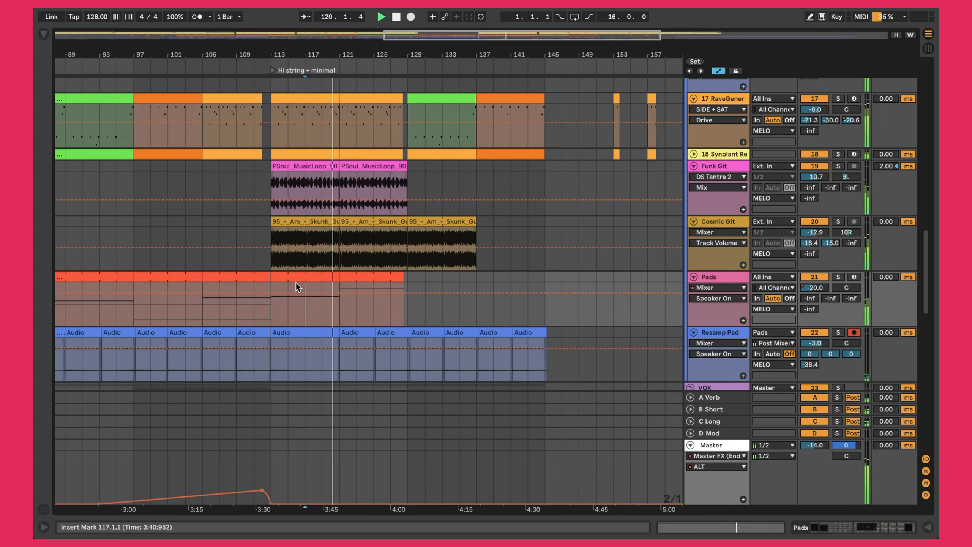
# - Select the DROP section spanning bars 129 to 145 on the ARRANGE track, and bring its Ride, bass and melodic parts into view
pyautogui.scroll(20, 297, 286)
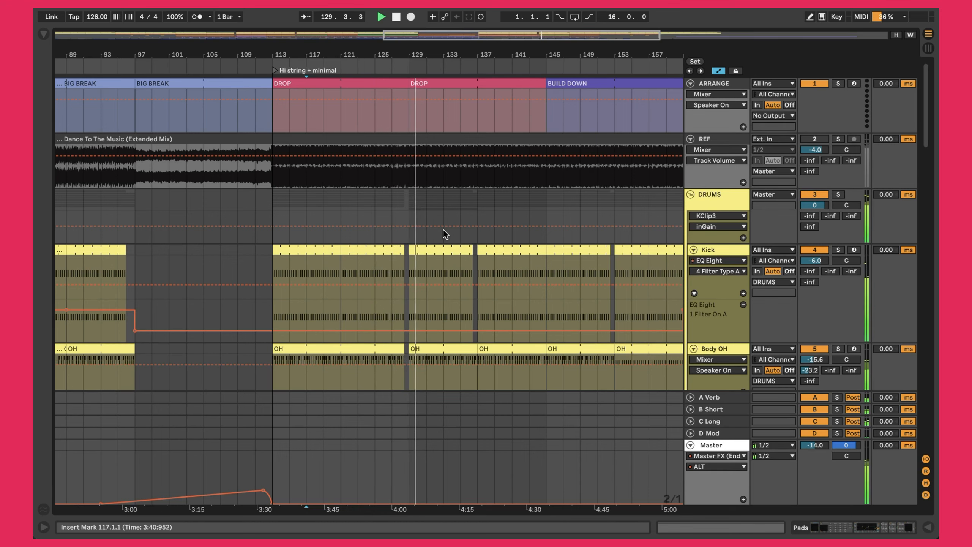
pyautogui.click(464, 81)
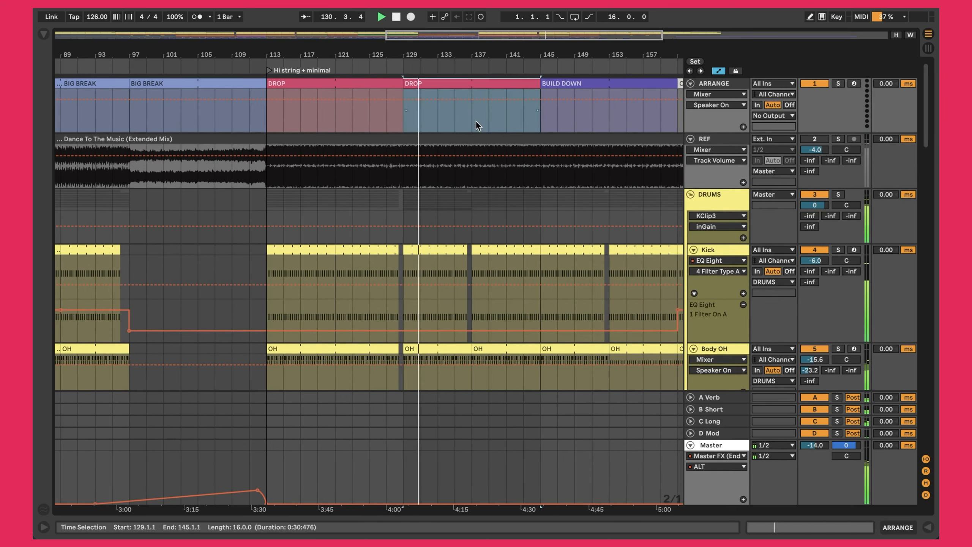
pyautogui.scroll(-15, 476, 122)
pyautogui.scroll(10, 475, 122)
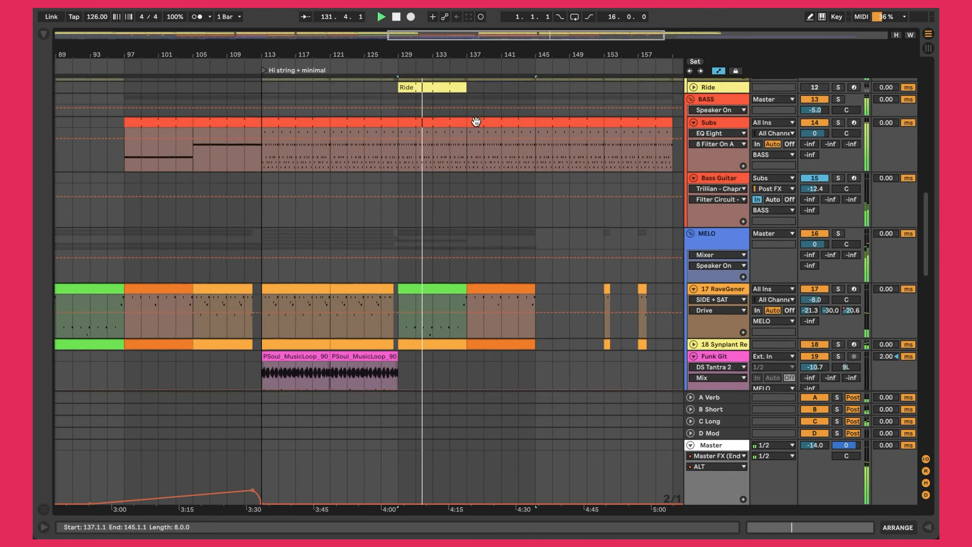
# - Unfold the Ride track and select its clip spanning bars 129 to 137
pyautogui.click(776, 171)
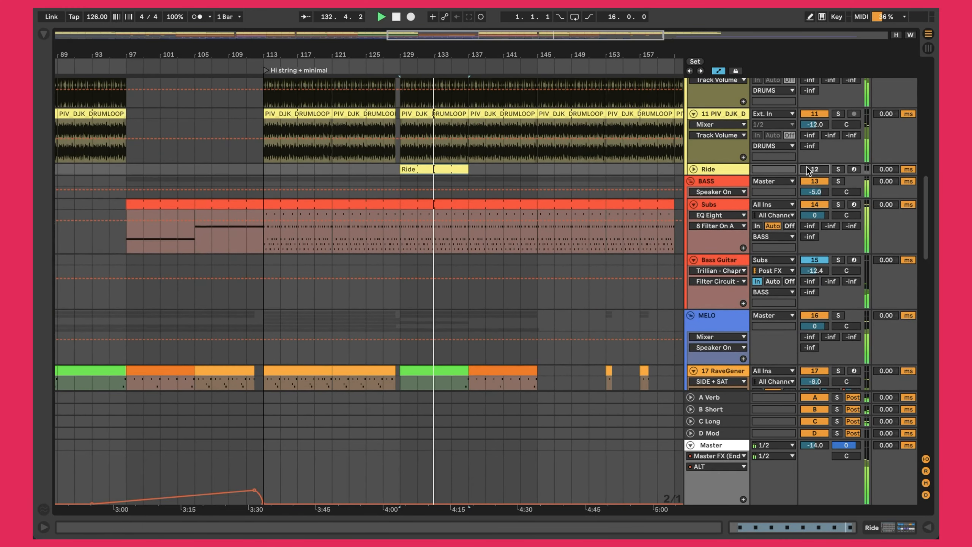
pyautogui.click(693, 169)
pyautogui.click(436, 169)
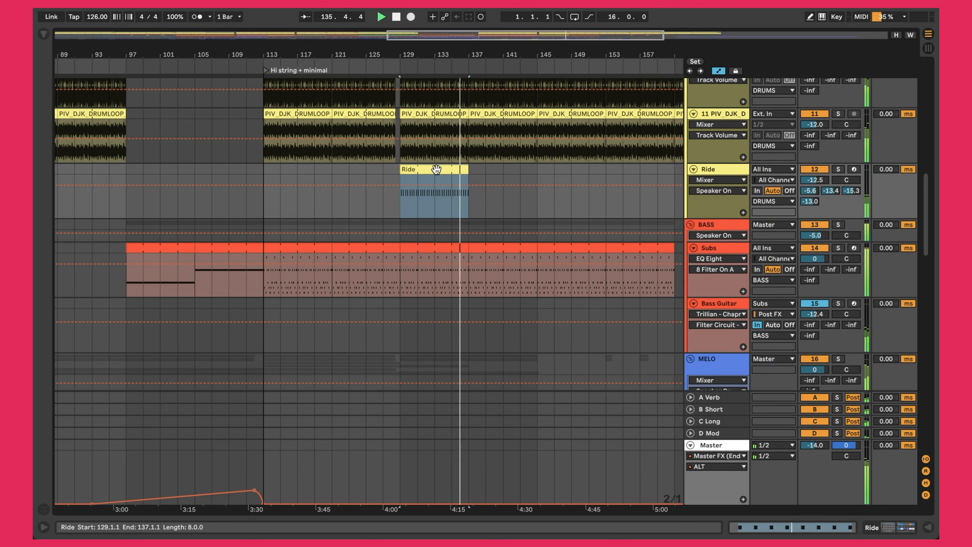
# - Examine the vocal chops, FX sweeps, cymbals and melodic clips of the DROP starting at bar 129
pyautogui.scroll(-15, 436, 169)
pyautogui.scroll(-8, 436, 168)
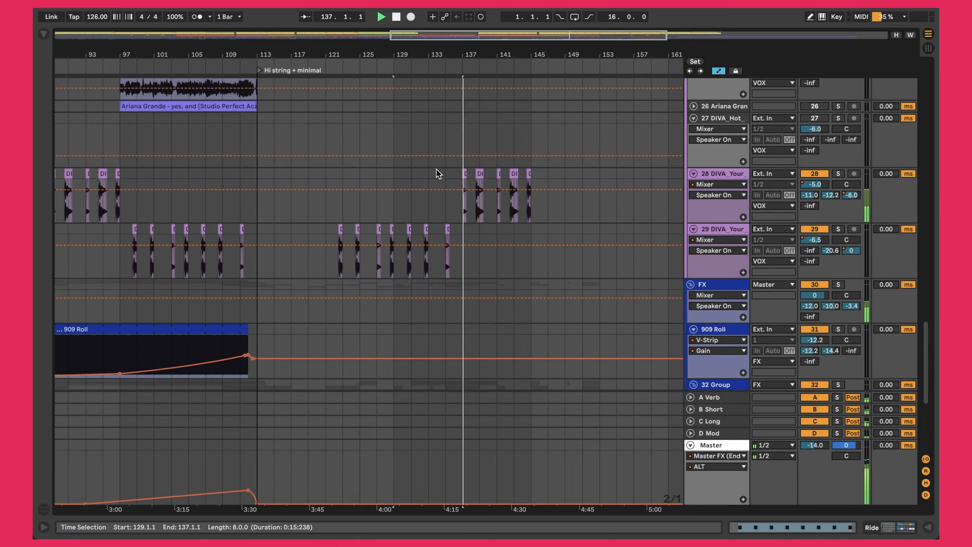
pyautogui.scroll(-6, 465, 220)
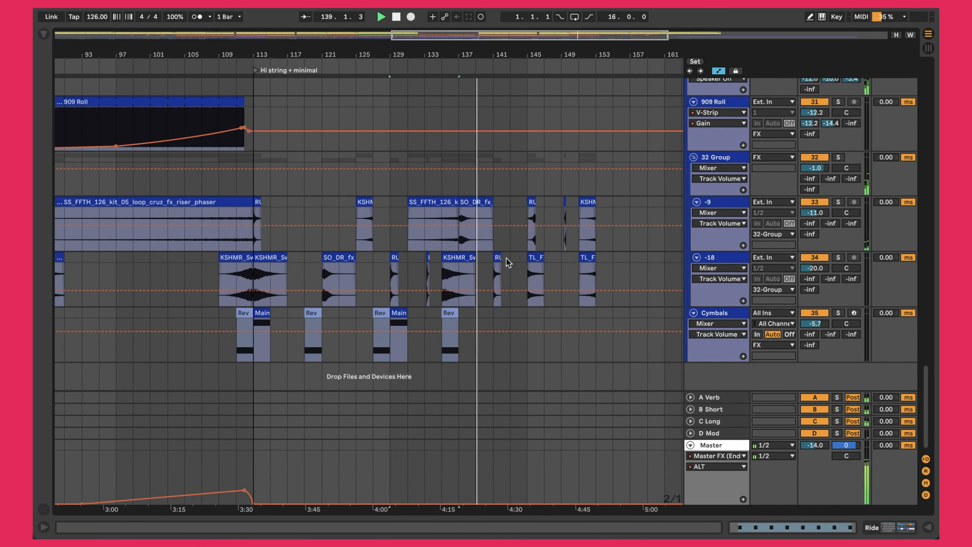
pyautogui.scroll(14, 552, 248)
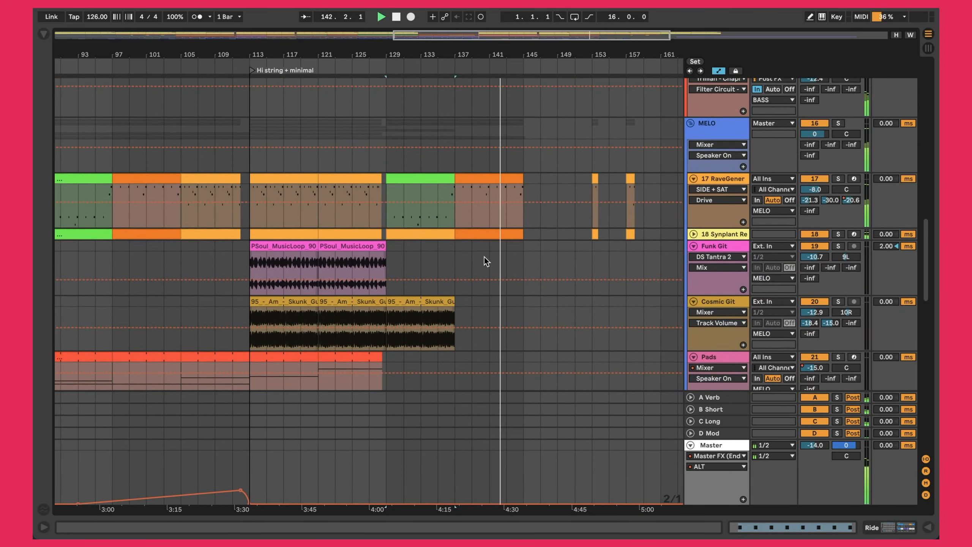
# - Select the BUILD DOWN section on the ARRANGE track, spanning bars 145 to 161, with the start of OUTRO in view
pyautogui.scroll(15, 483, 257)
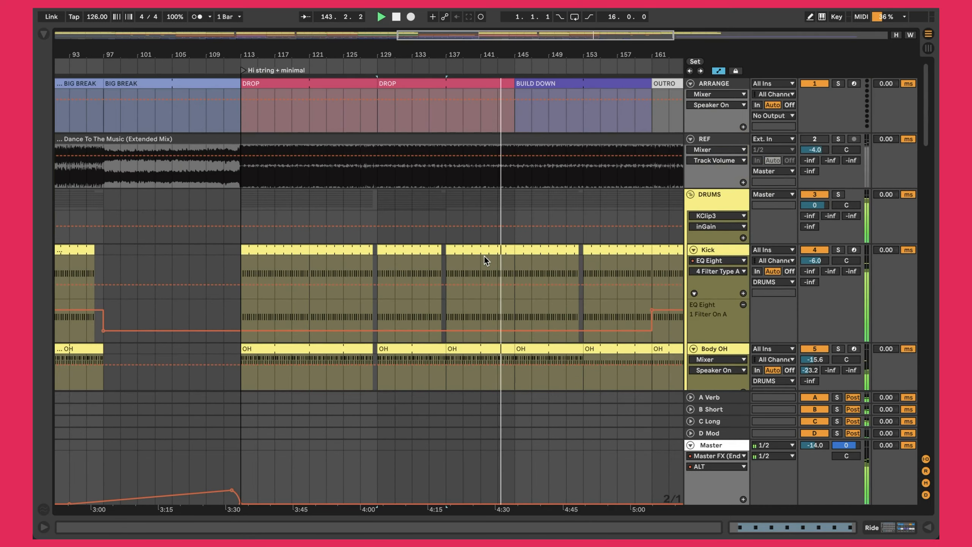
pyautogui.click(542, 90)
pyautogui.hscroll(2, 546, 83)
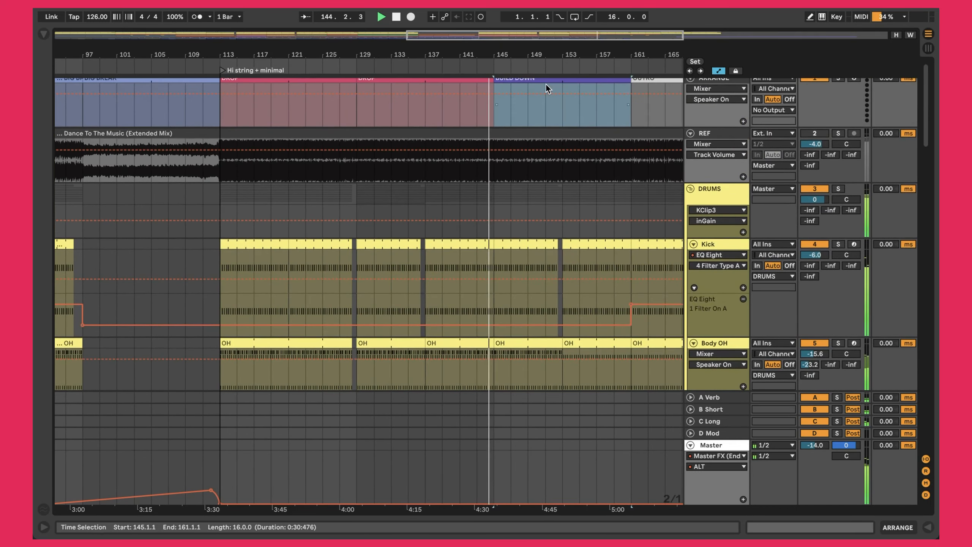
pyautogui.scroll(1, 545, 83)
pyautogui.hscroll(1, 545, 84)
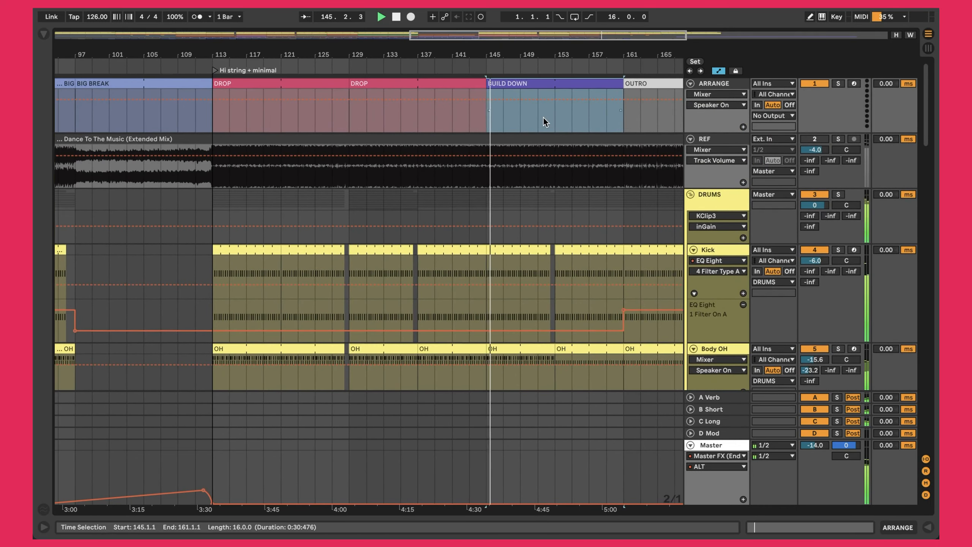
# - Examine the BUILD DOWN section's drums, bass, FX sweeps and short RaveGener stabs across the tracks between bars 145 and 161
pyautogui.scroll(-5, 543, 124)
pyautogui.scroll(-15, 544, 124)
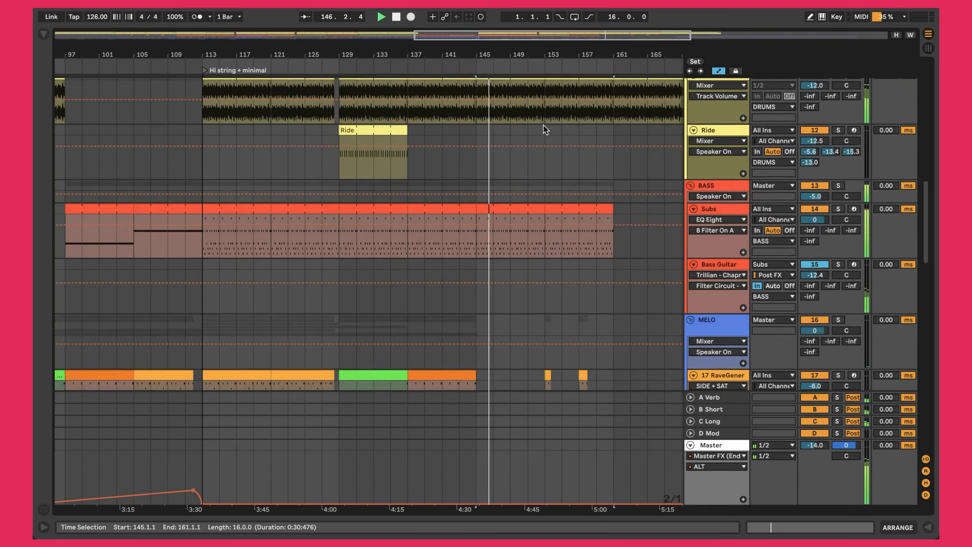
pyautogui.scroll(-2, 542, 123)
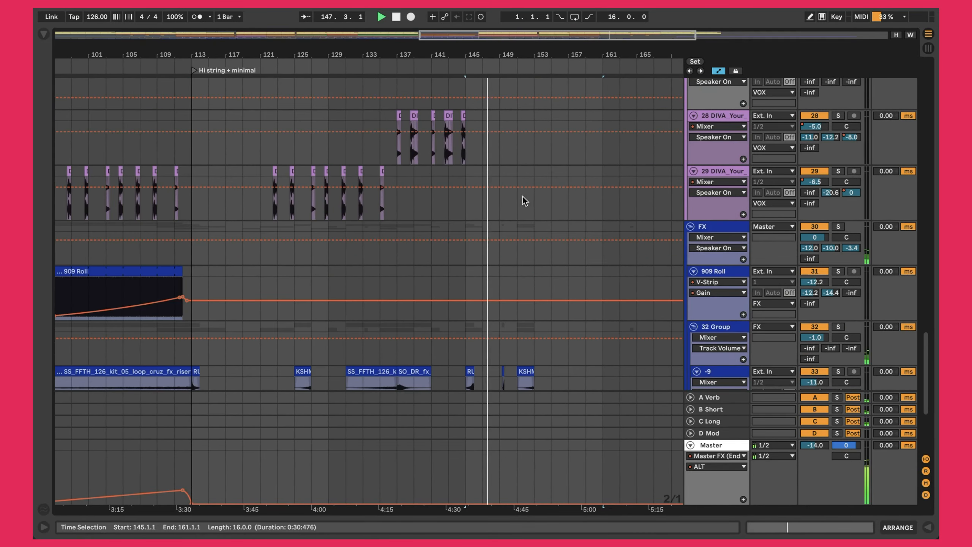
pyautogui.scroll(-8, 524, 167)
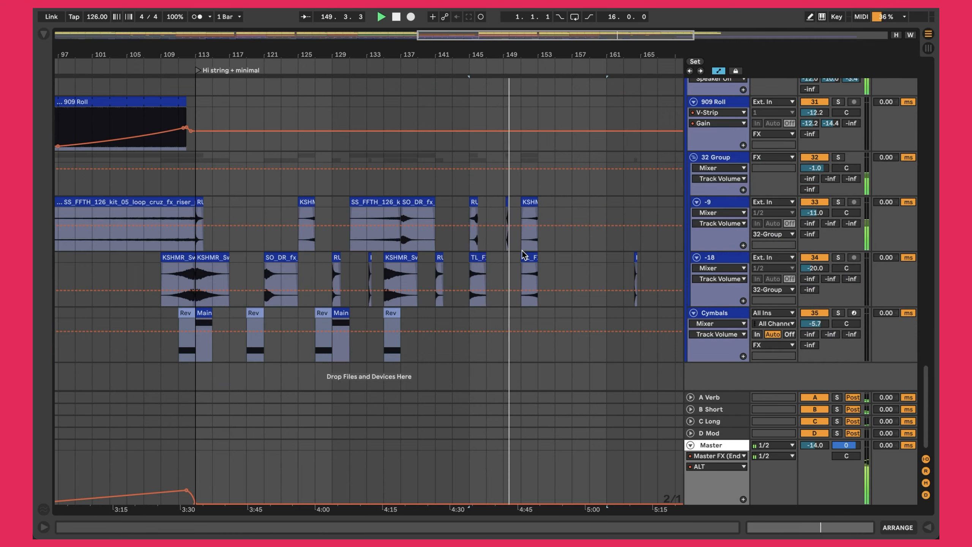
pyautogui.scroll(10, 521, 251)
pyautogui.scroll(8, 556, 228)
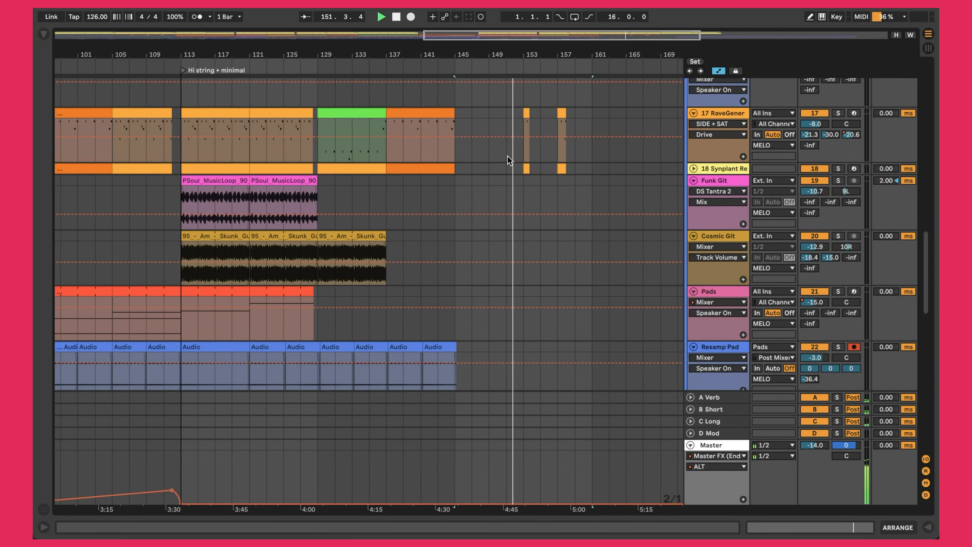
pyautogui.scroll(1, 506, 197)
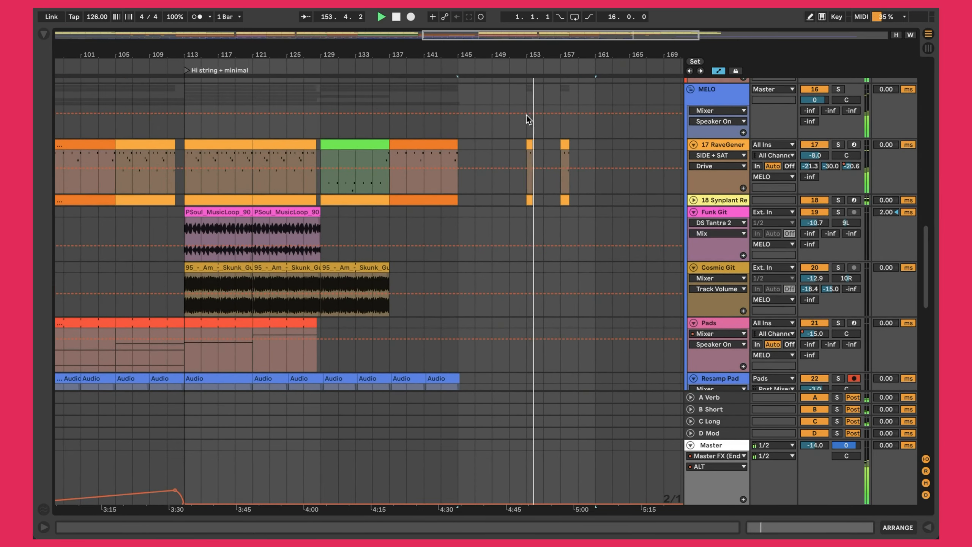
pyautogui.scroll(15, 535, 107)
pyautogui.scroll(-15, 570, 229)
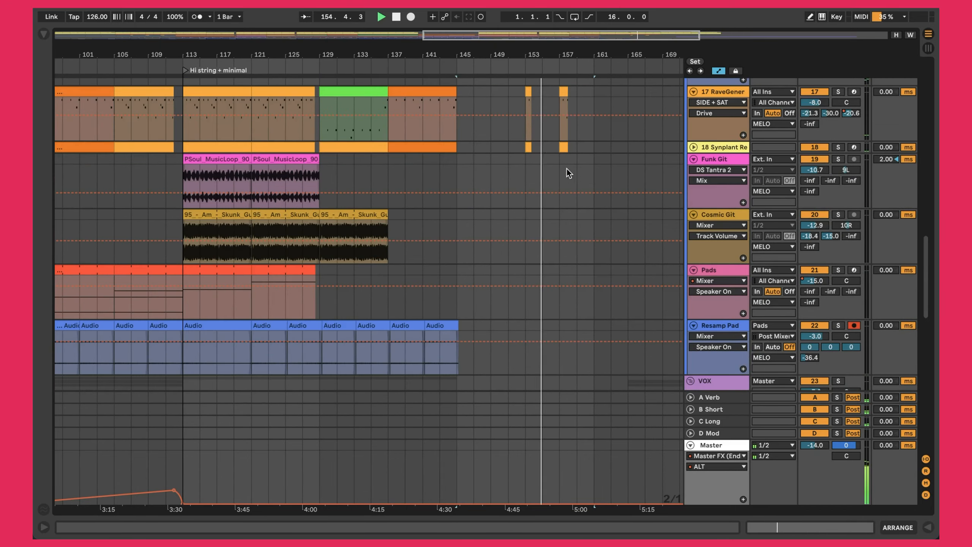
pyautogui.scroll(2, 570, 172)
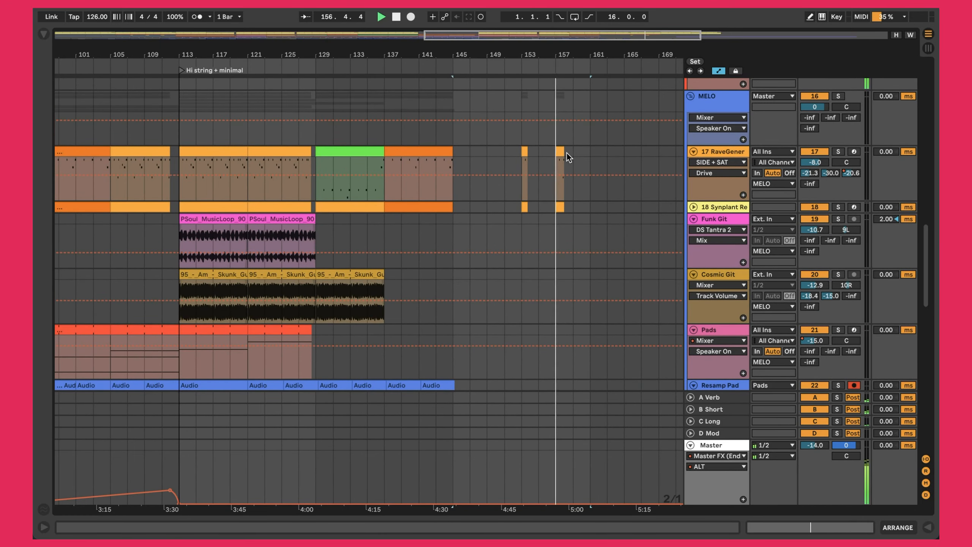
pyautogui.scroll(15, 566, 153)
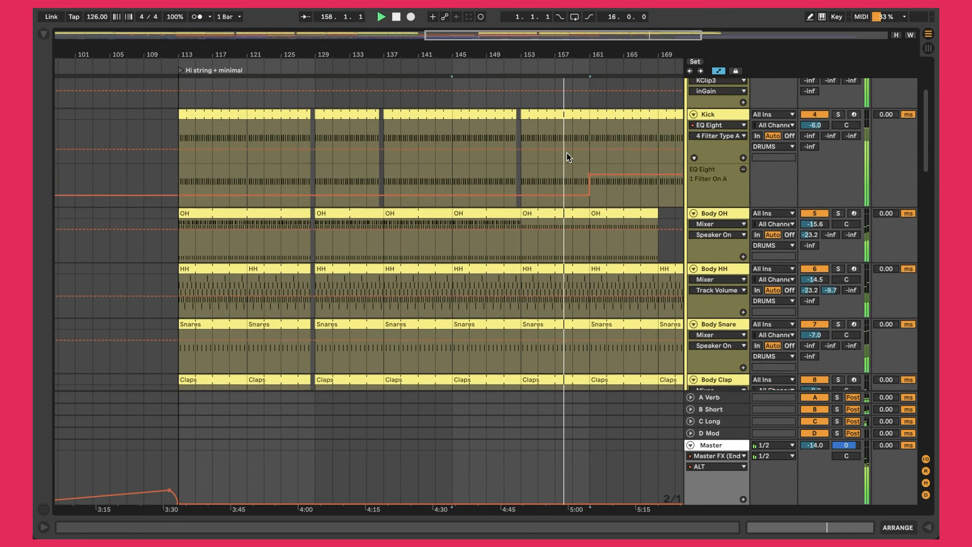
# - Select the OUTRO section on the ARRANGE track, spanning bars 161 to 177, and the Body OH clip spanning bars 161 to 169
pyautogui.hscroll(10, 566, 153)
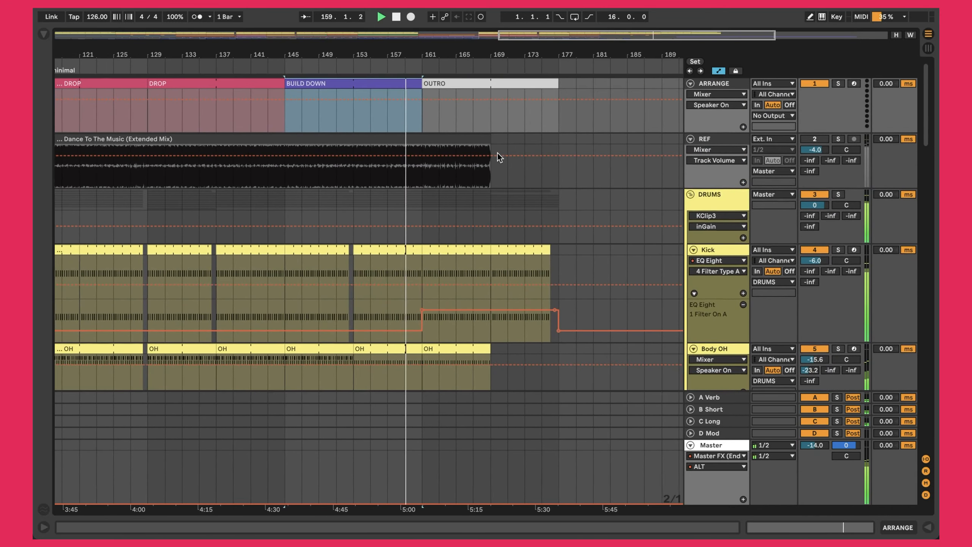
pyautogui.click(468, 86)
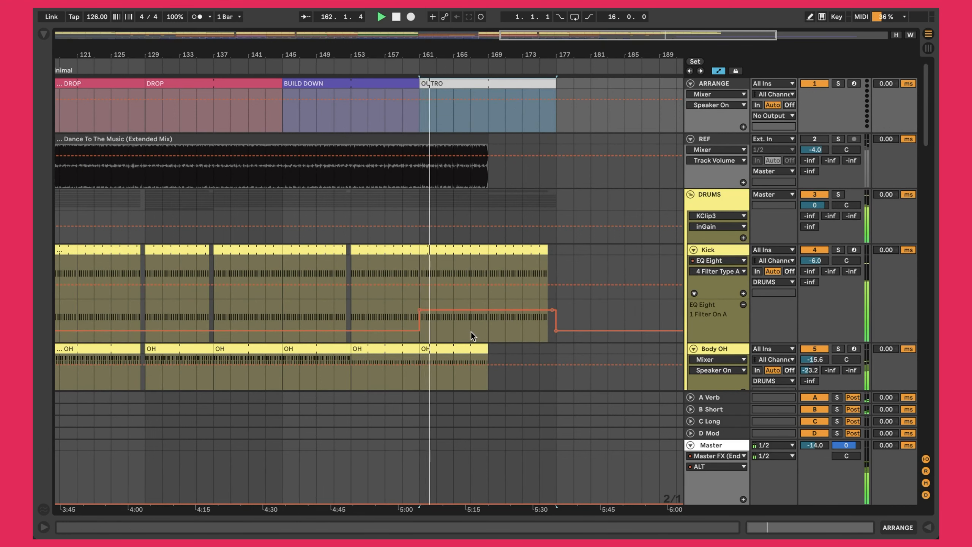
pyautogui.scroll(-5, 471, 332)
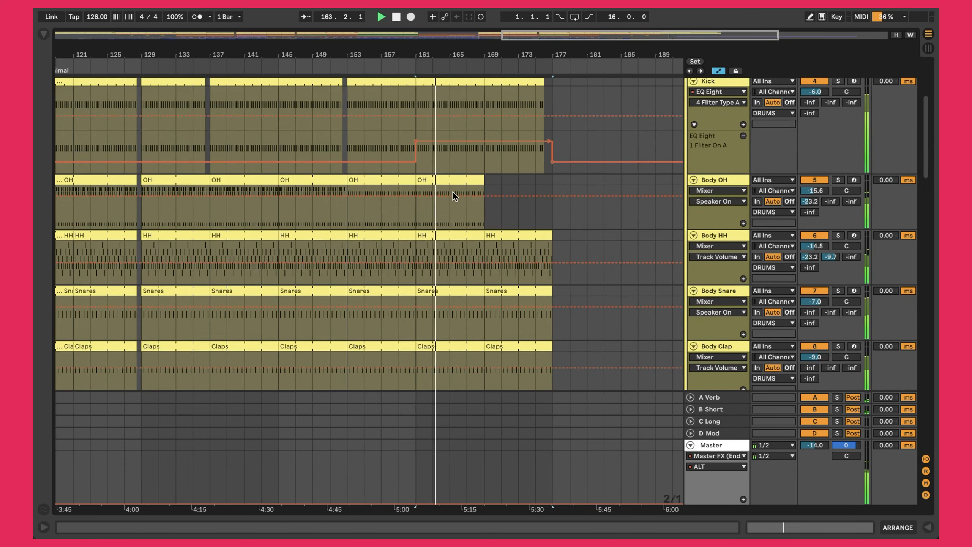
pyautogui.scroll(-1, 452, 180)
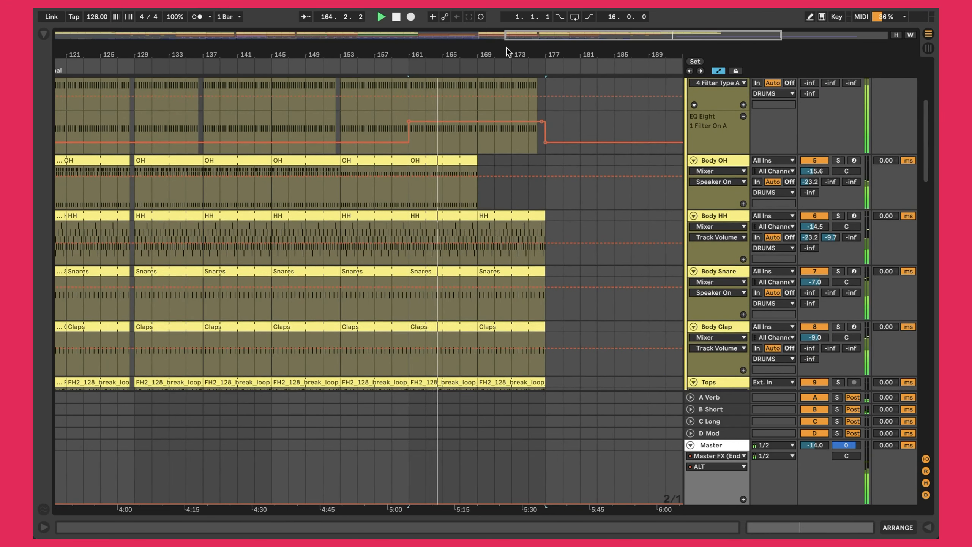
pyautogui.click(426, 161)
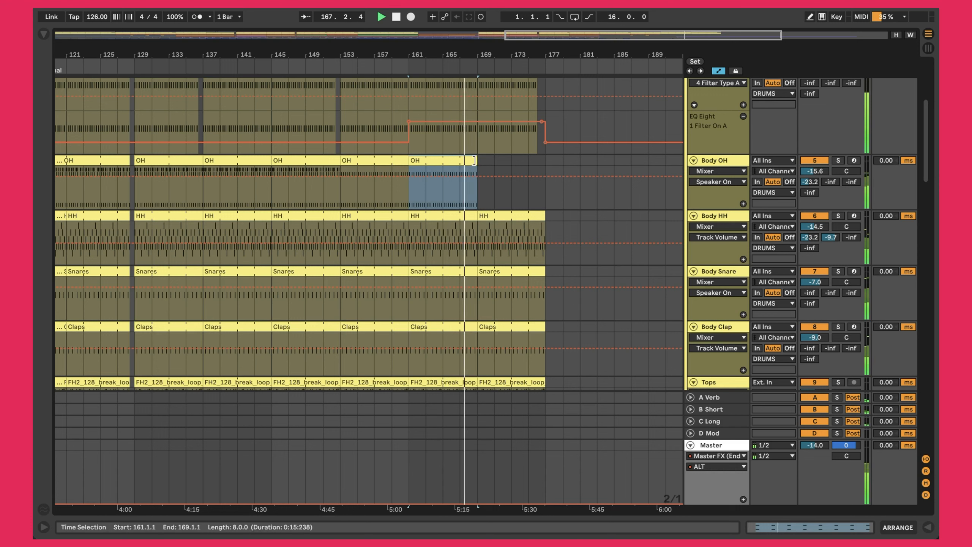
pyautogui.click(455, 160)
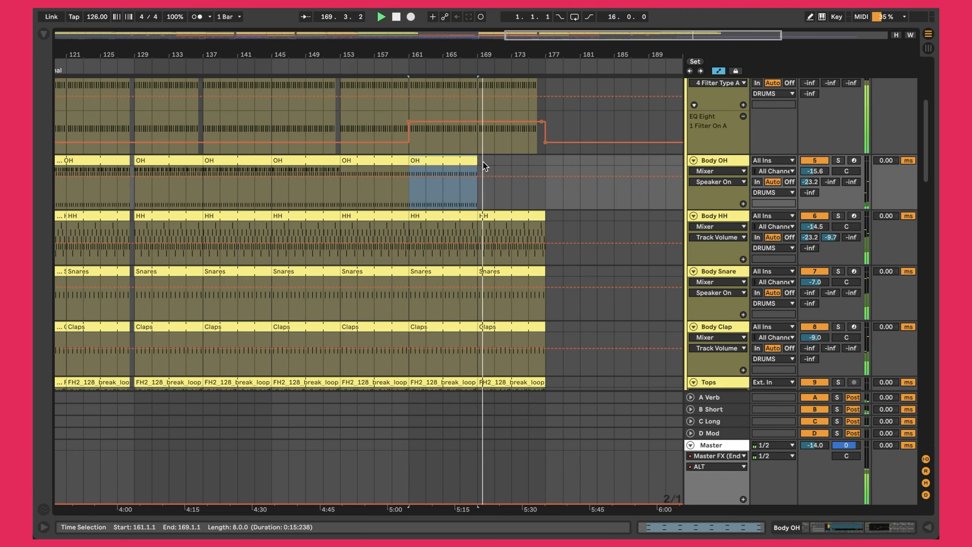
# - Examine the OUTRO's remaining parts, from the melodic and VOX tracks back to the Kick, hi-hats, snares, claps and tops
pyautogui.scroll(-15, 495, 166)
pyautogui.scroll(-3, 495, 166)
pyautogui.scroll(15, 495, 166)
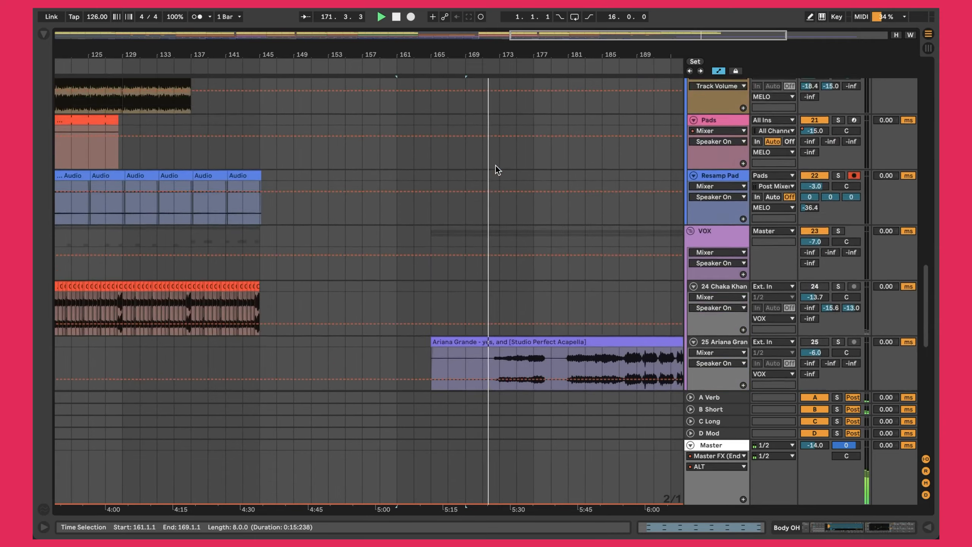
pyautogui.scroll(20, 495, 166)
pyautogui.scroll(1, 495, 166)
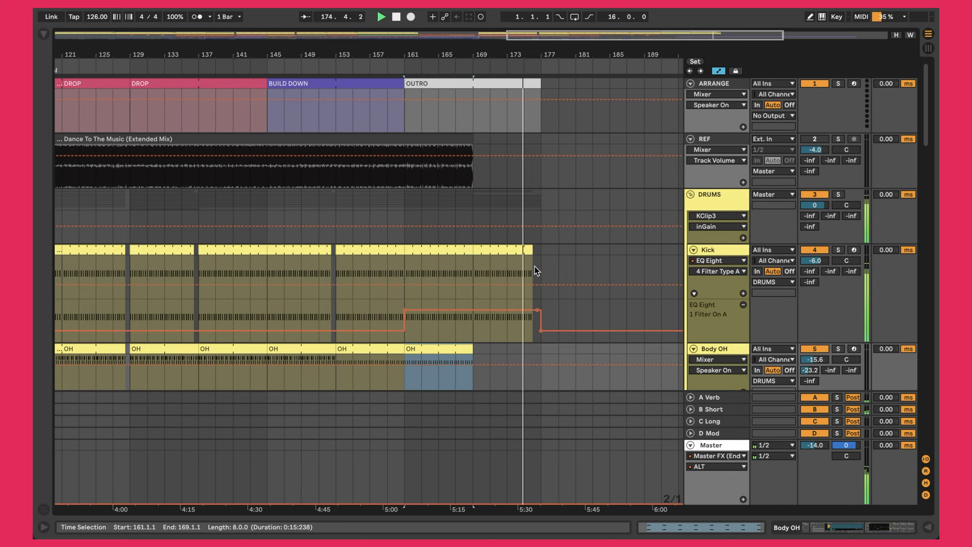
pyautogui.scroll(-10, 535, 266)
pyautogui.scroll(10, 534, 266)
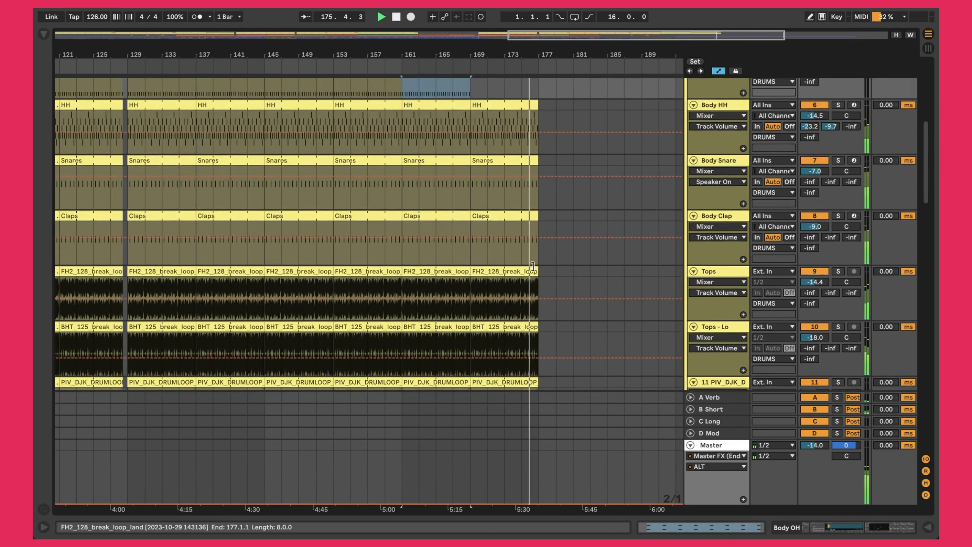